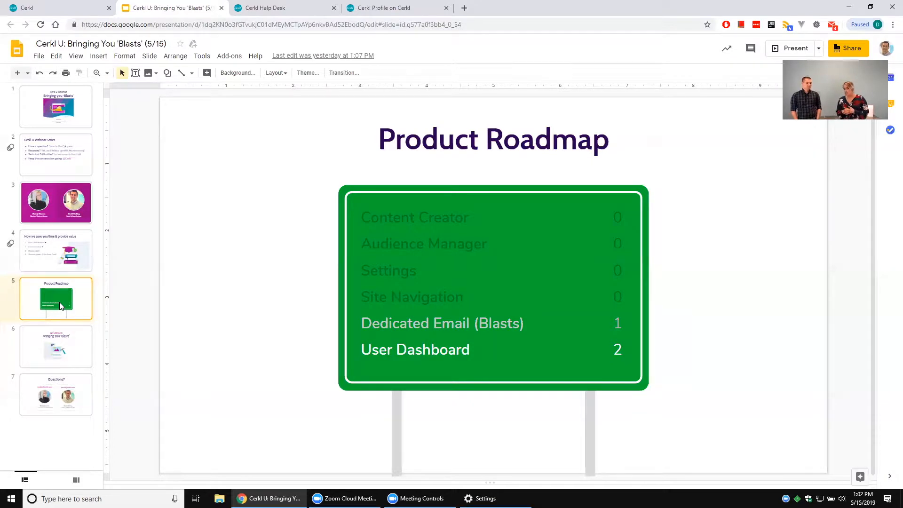
Switch from the slides to Cerkl, create a new blast and title it "Webinar".
left_click(46, 359)
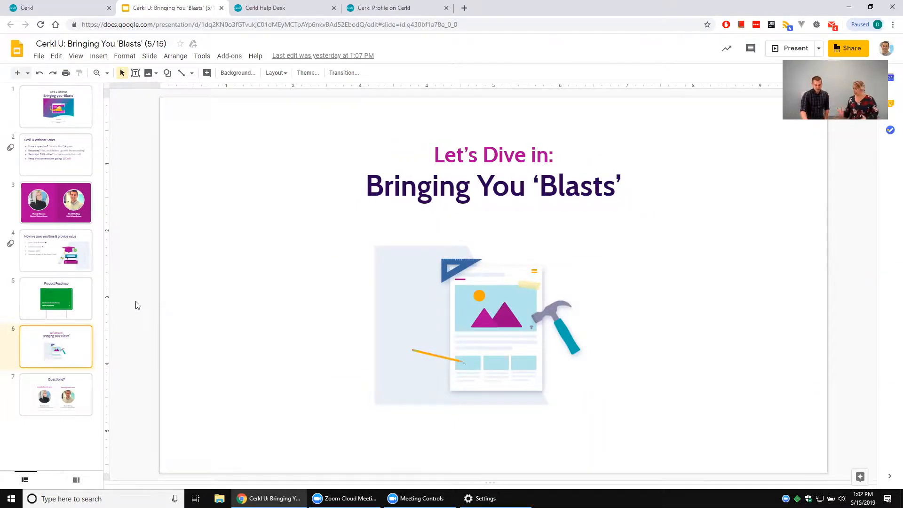
left_click(72, 8)
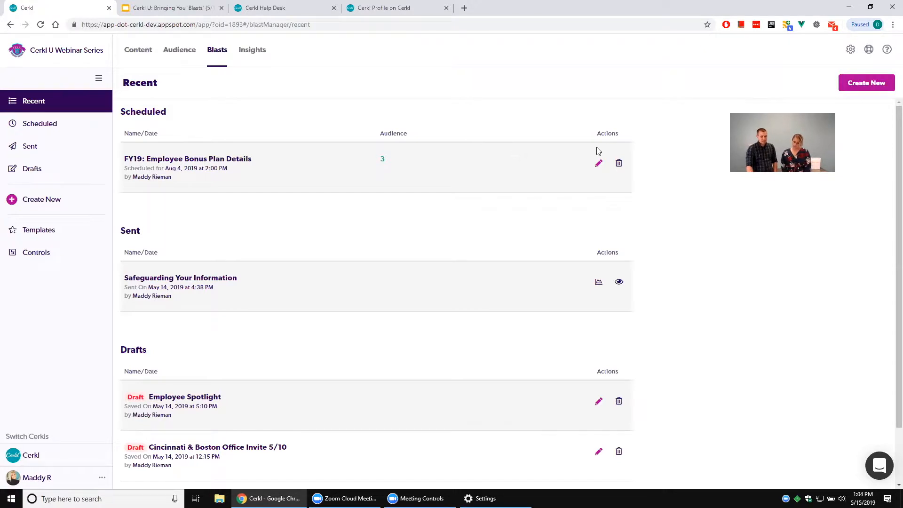
left_click(853, 84)
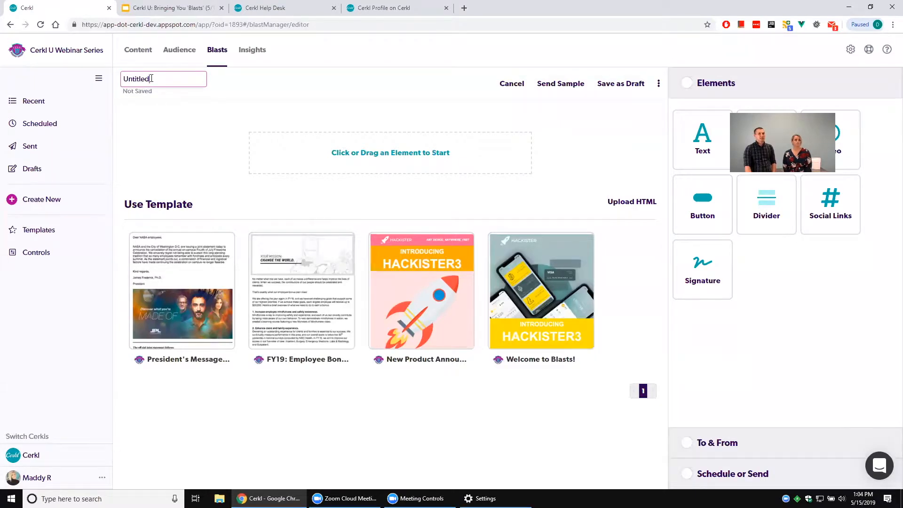
left_click_drag(158, 80, 114, 64)
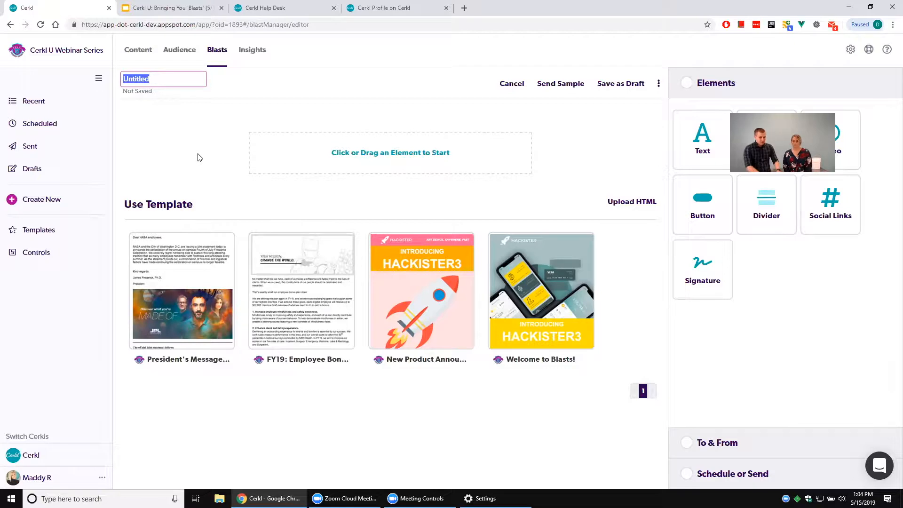
type("Webinar")
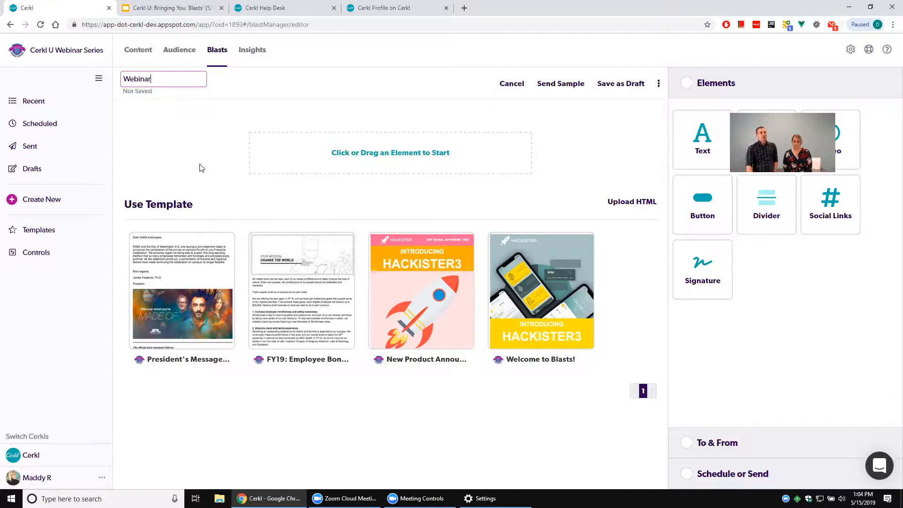
left_click(202, 167)
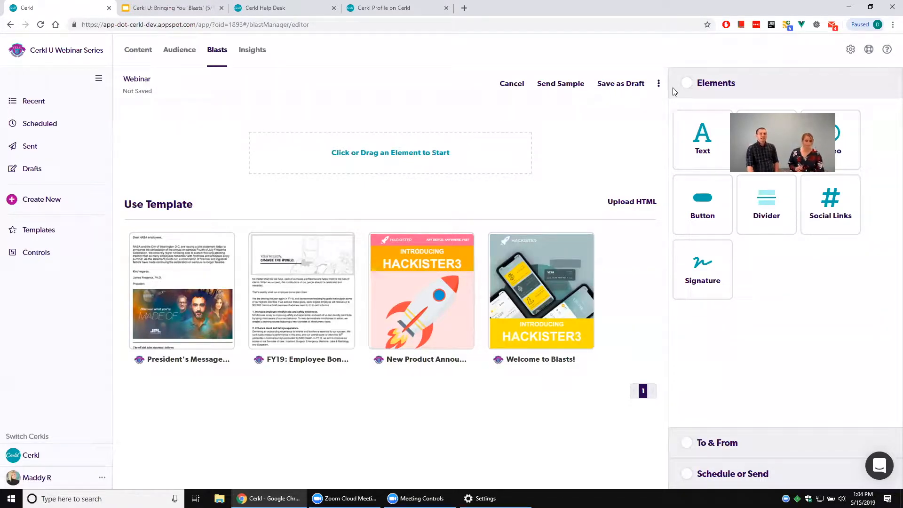
left_click(659, 83)
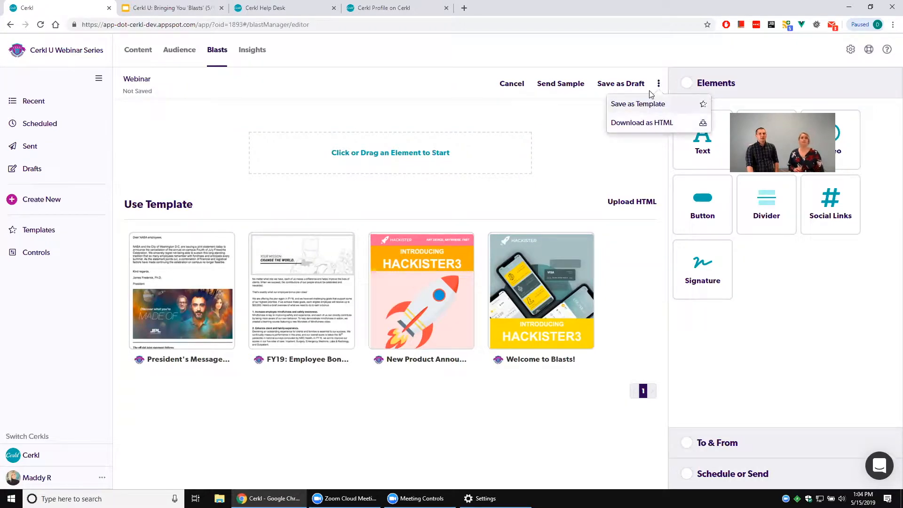
left_click(557, 132)
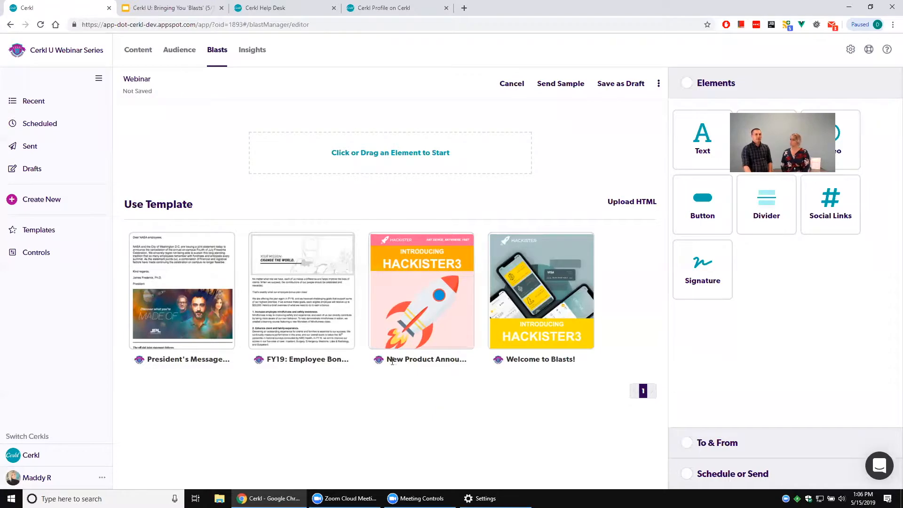
mouse_move(218, 289)
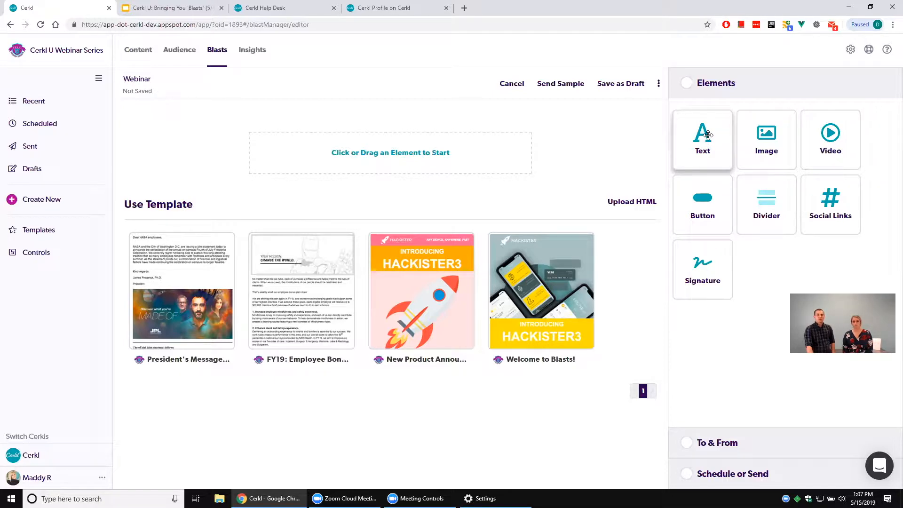
Add a text element to the blast, insert "Hello webinar!" before the placeholder text and keep the element.
left_click_drag(708, 136, 460, 146)
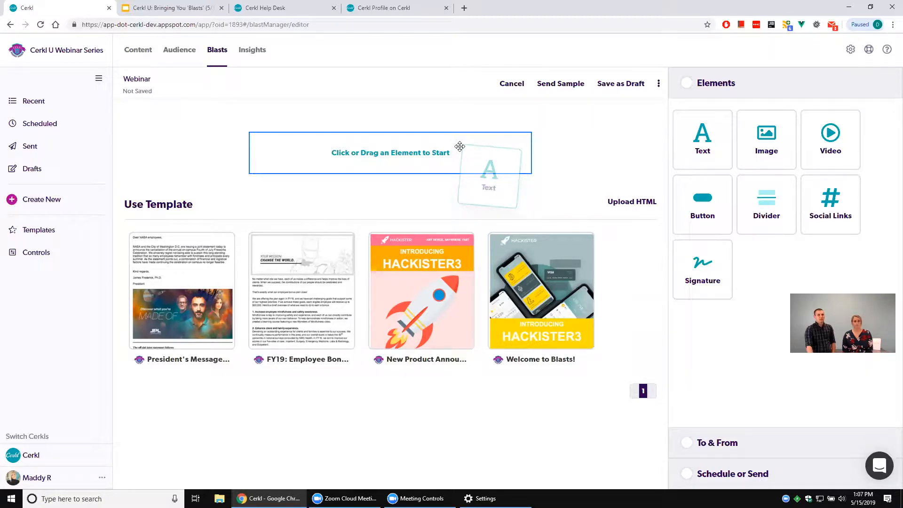
left_click_drag(460, 147, 460, 147)
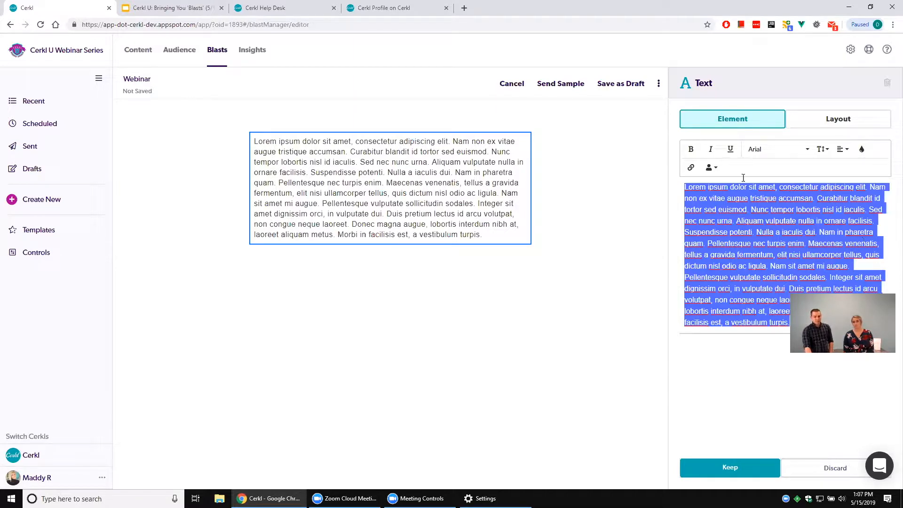
left_click(750, 215)
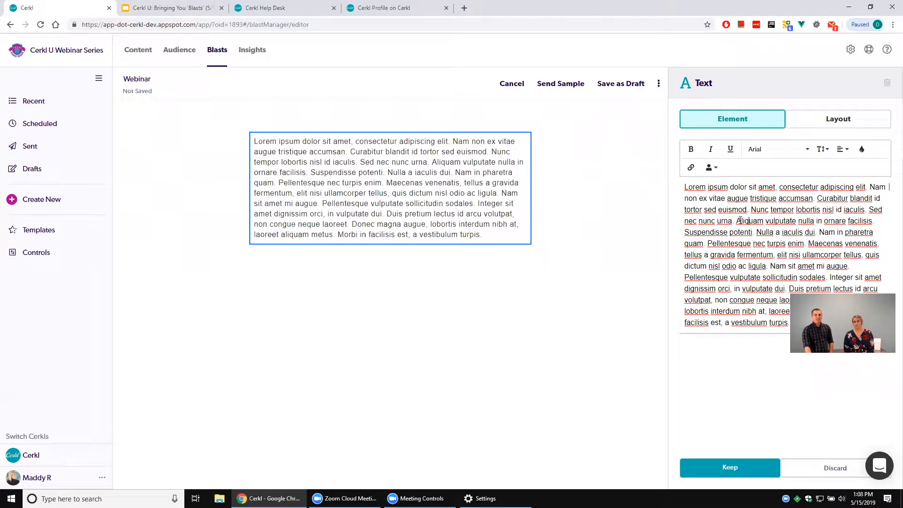
left_click(685, 186)
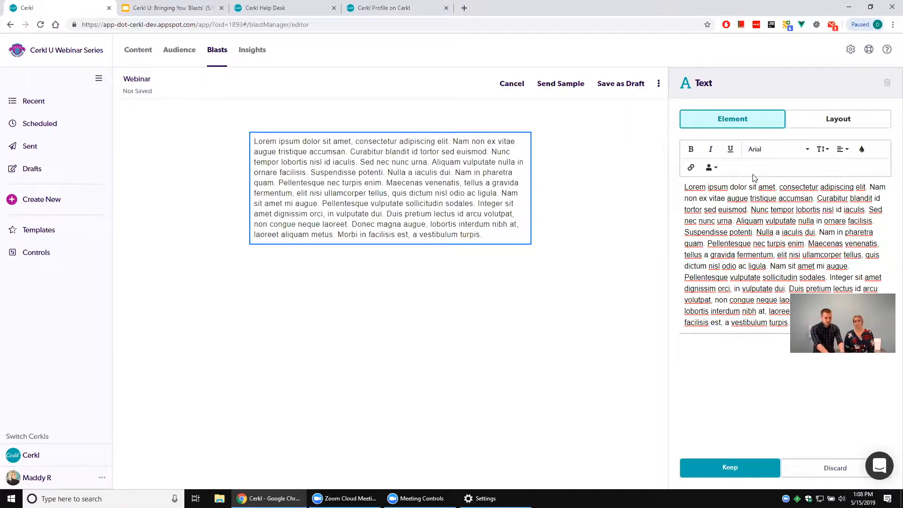
type("Hello webinar")
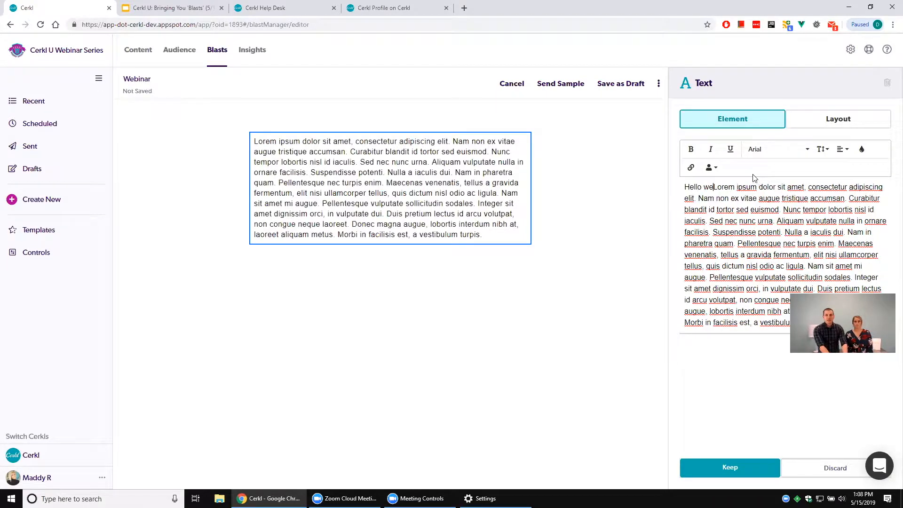
type("!")
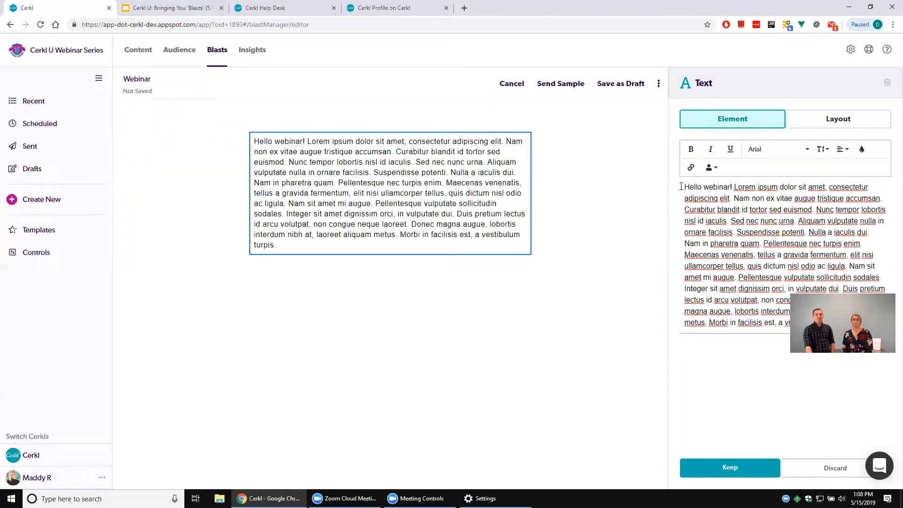
left_click_drag(681, 187, 721, 254)
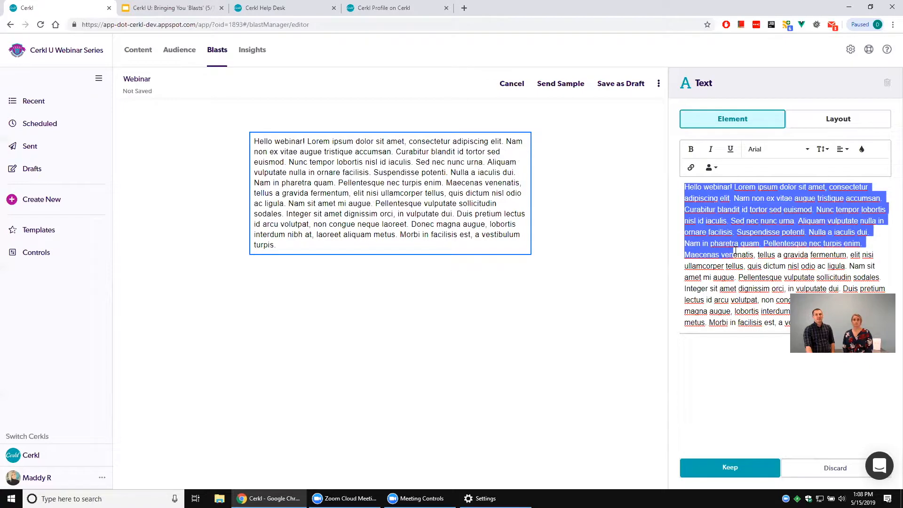
left_click(729, 220)
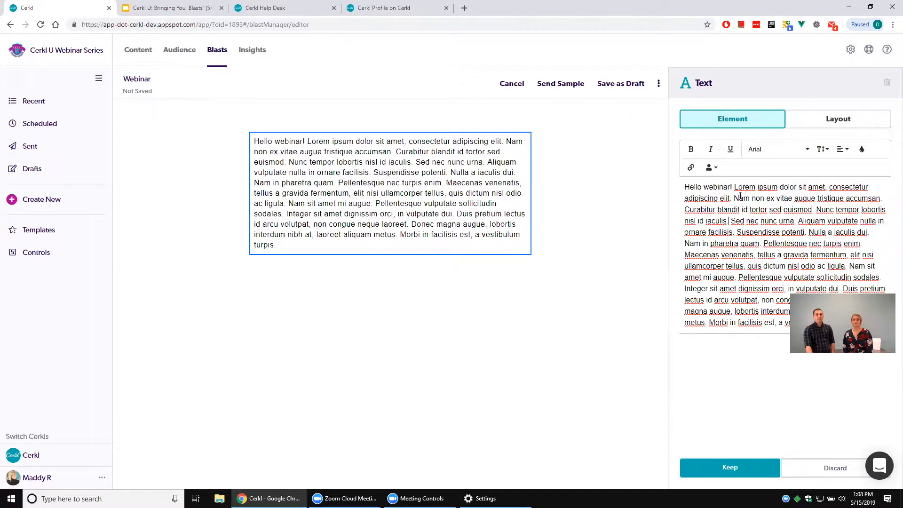
left_click(823, 150)
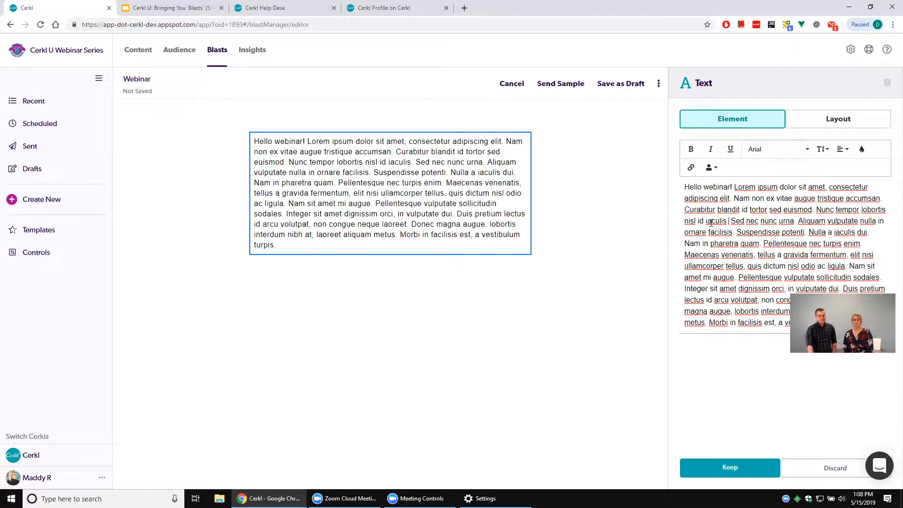
left_click(737, 472)
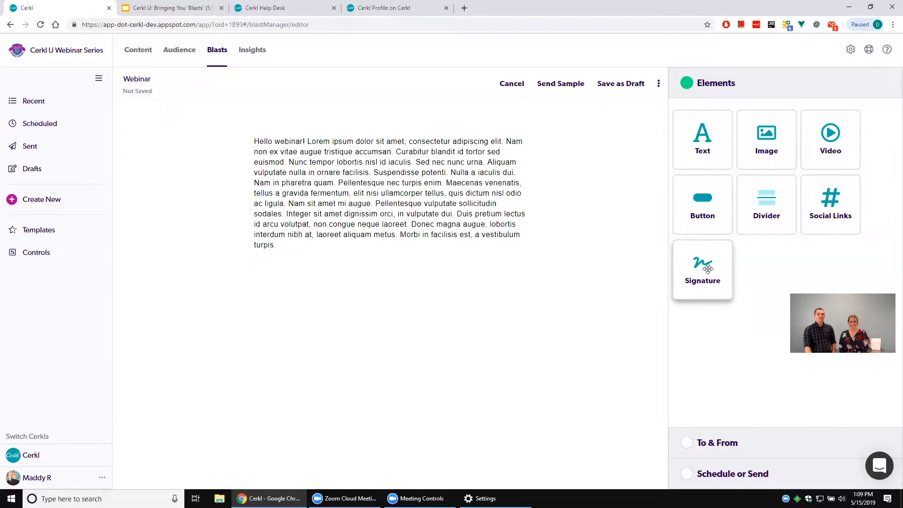
Add a signature element below the text, set its closing to "Sincerely," and enter the signer's full name.
mouse_move(711, 262)
left_mouse_down()
mouse_move(470, 250)
mouse_move(472, 272)
left_mouse_up()
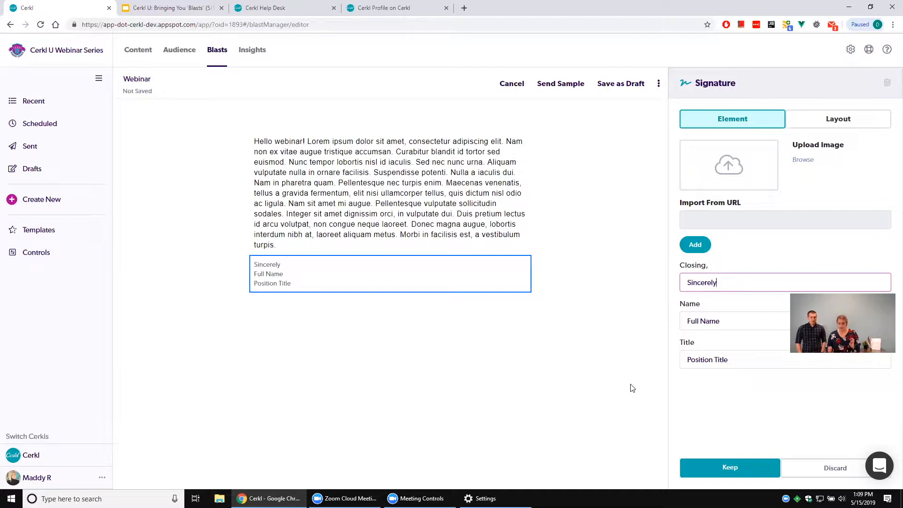
type(",")
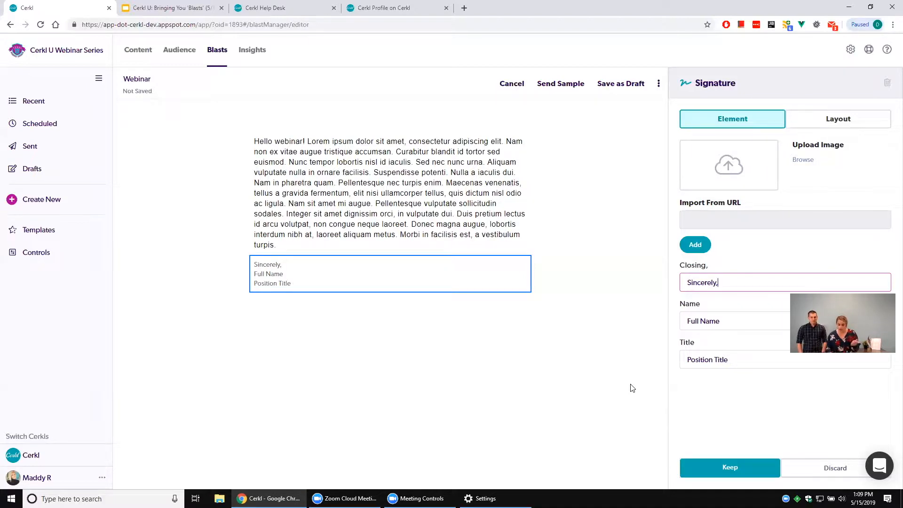
triple_click(718, 321)
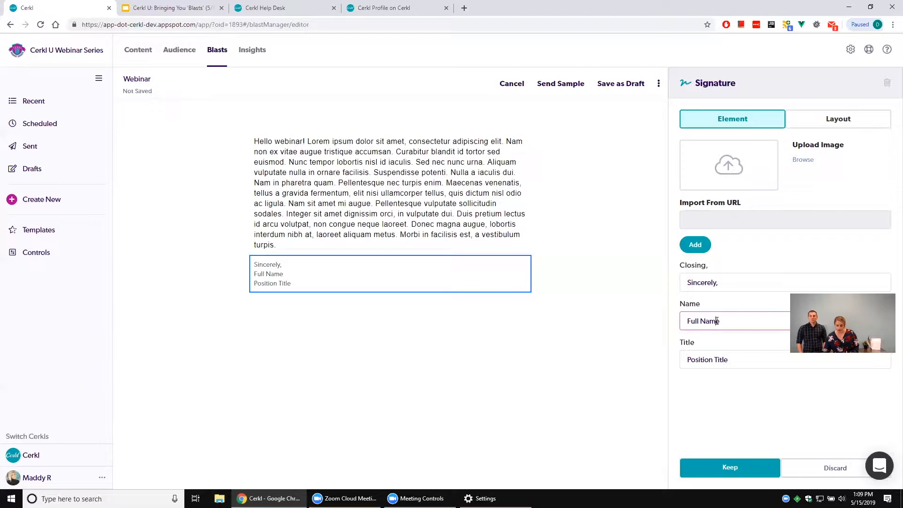
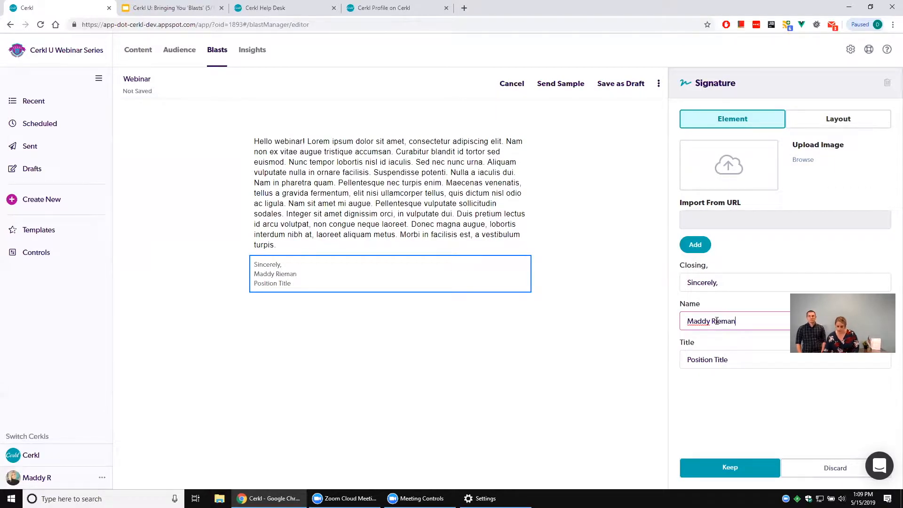
Set the signature's position title to "Director of Customer Success".
triple_click(713, 352)
key("BackSpace")
type("Direc")
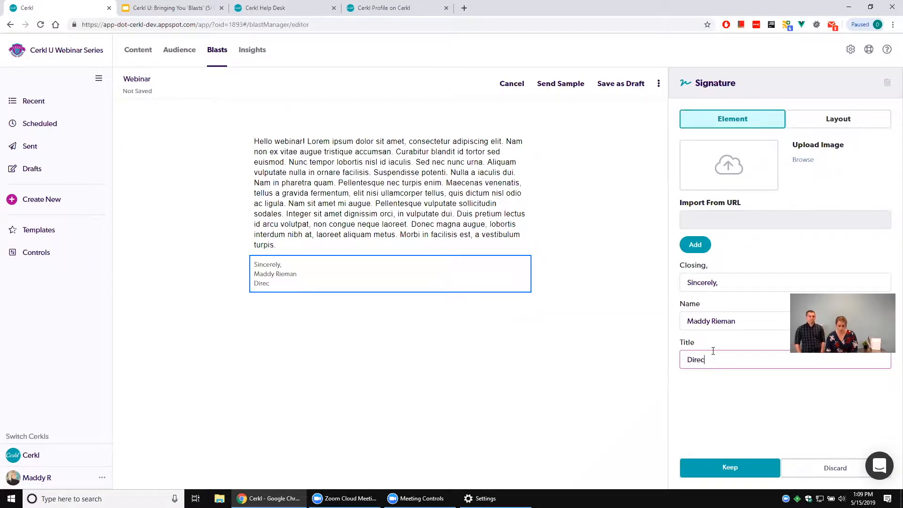
type("tor of CustomerSui")
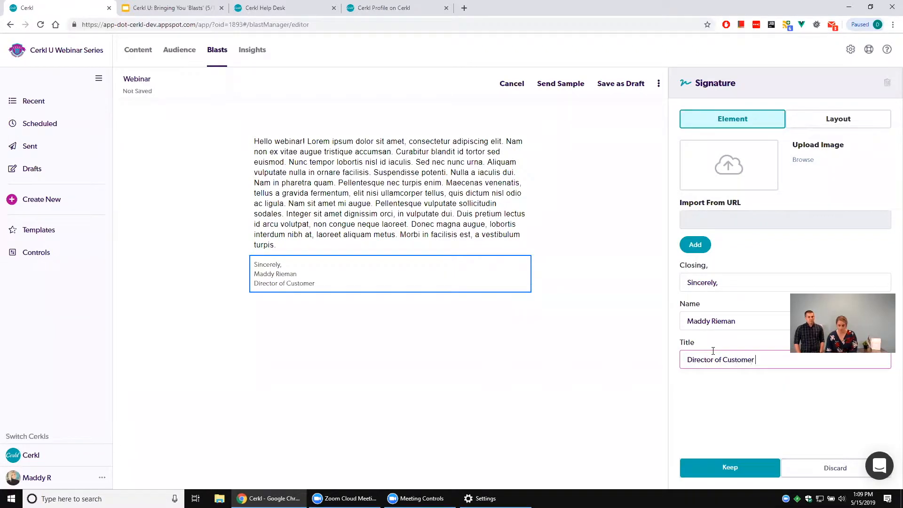
key("BackSpace")
key("BackSpace")
key("BackSpace")
type("Succ")
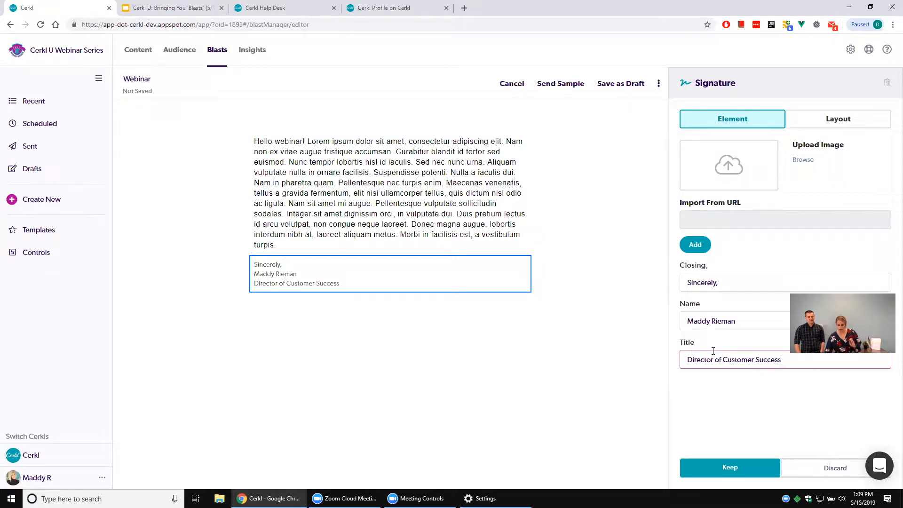
type("ess")
Upload signature.png as the signature image and keep the signature element.
left_click(802, 161)
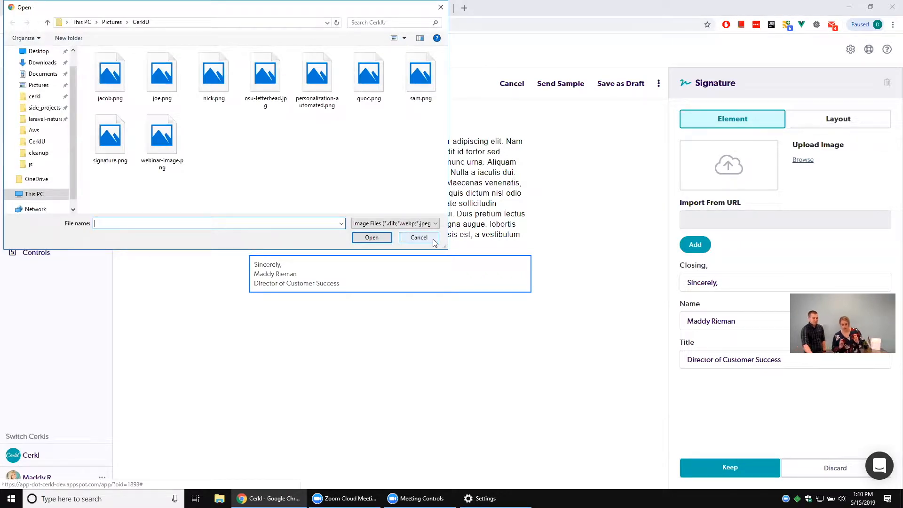
left_click(111, 152)
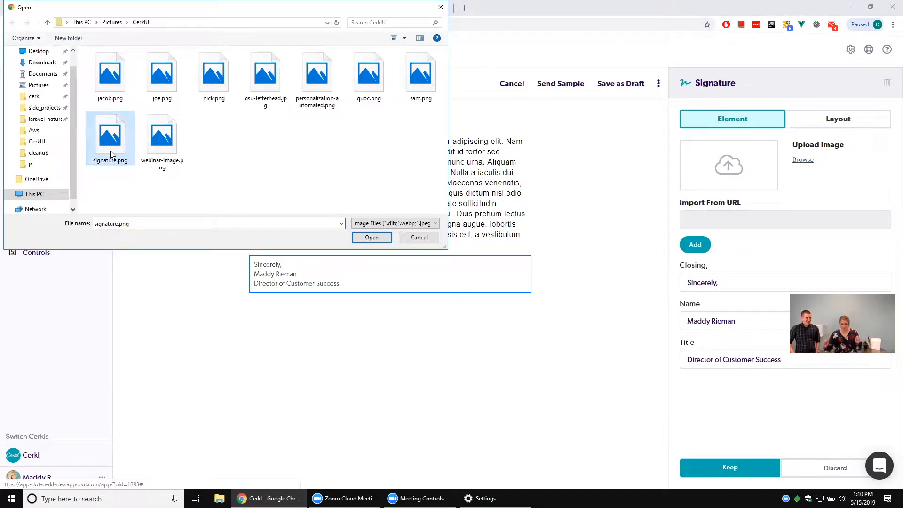
left_click(372, 237)
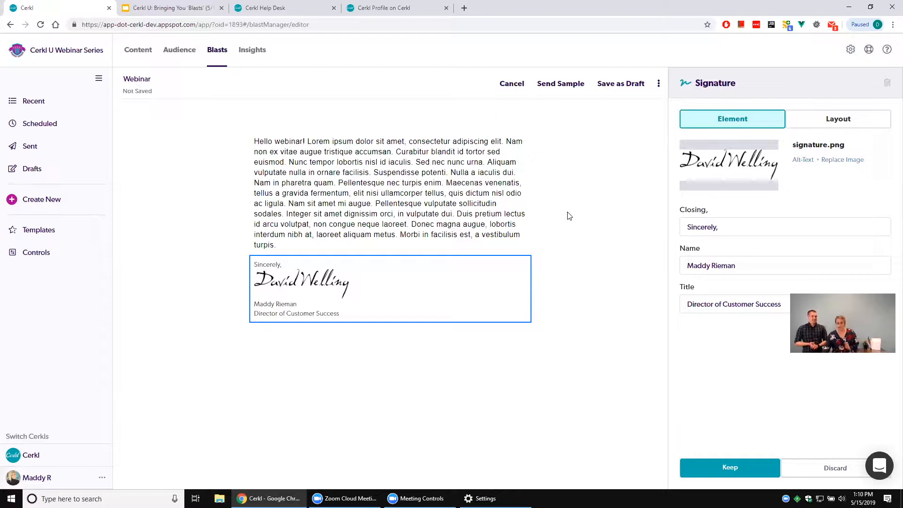
left_click(701, 475)
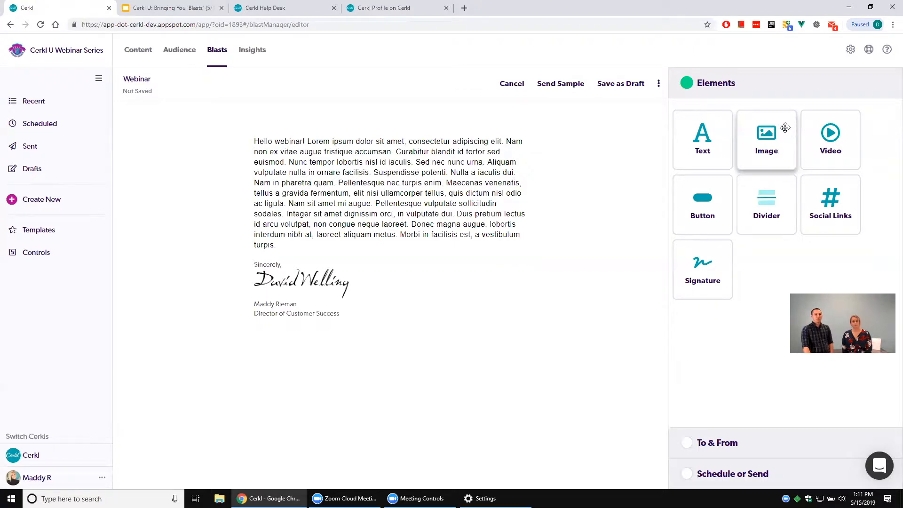
Add an image element above the text and upload personalization-automated.png into it.
mouse_move(784, 127)
left_mouse_down()
mouse_move(752, 161)
mouse_move(713, 162)
mouse_move(639, 191)
mouse_move(571, 157)
mouse_move(601, 224)
mouse_move(614, 297)
mouse_move(488, 335)
mouse_move(345, 321)
mouse_move(365, 383)
mouse_move(339, 276)
mouse_move(329, 137)
mouse_move(383, 262)
mouse_move(397, 339)
mouse_move(563, 345)
mouse_move(527, 296)
mouse_move(521, 265)
mouse_move(526, 213)
mouse_move(534, 208)
mouse_move(428, 178)
mouse_move(404, 140)
left_mouse_up()
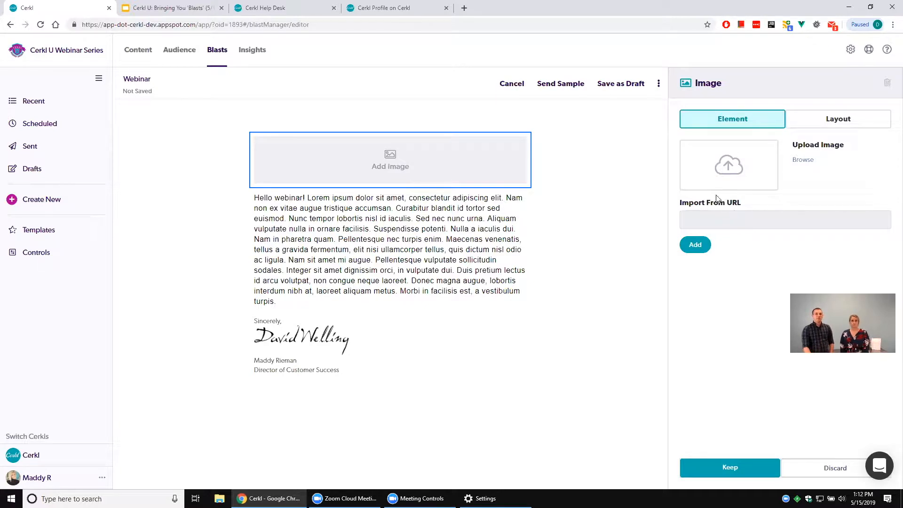
left_click(801, 160)
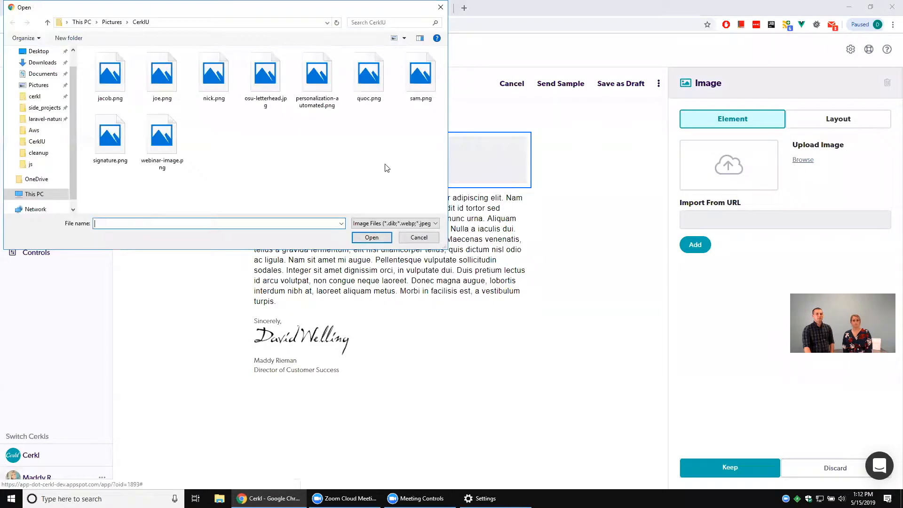
double_click(316, 79)
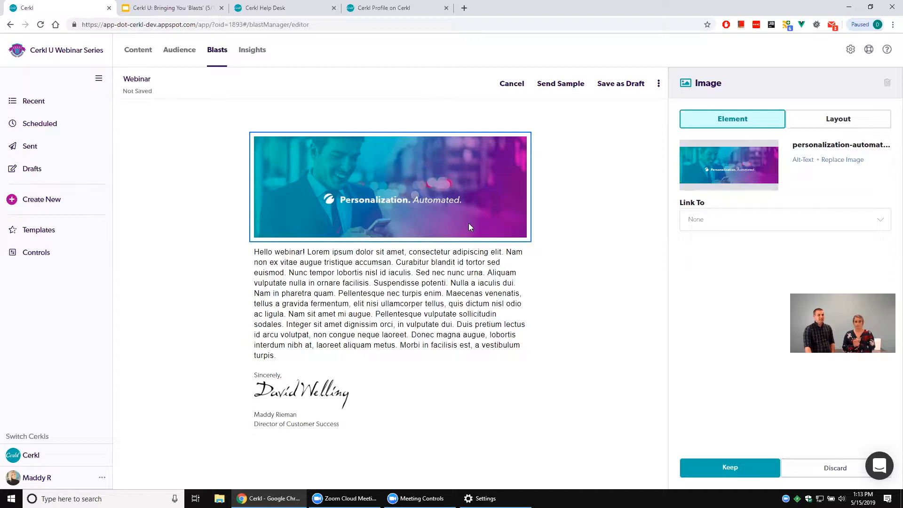
Link the banner image to an email address and enter the contact's e-mail.
left_click(748, 224)
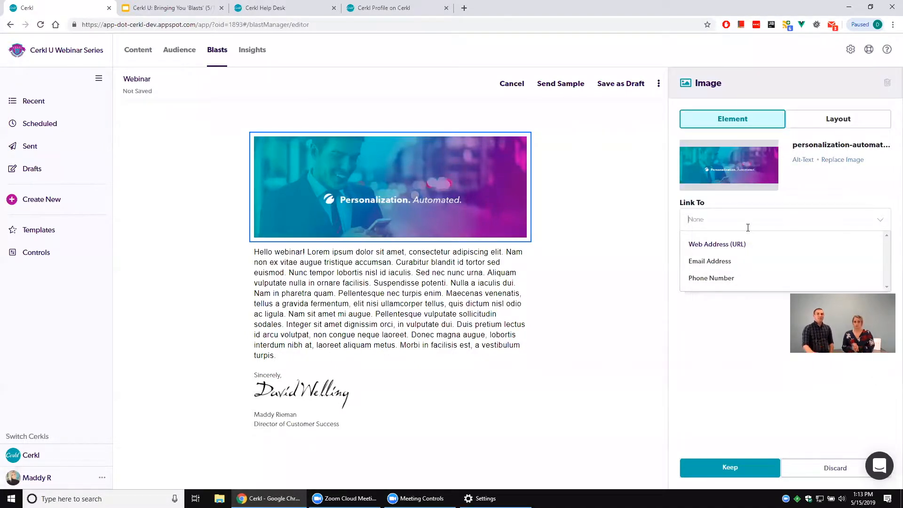
left_click(742, 262)
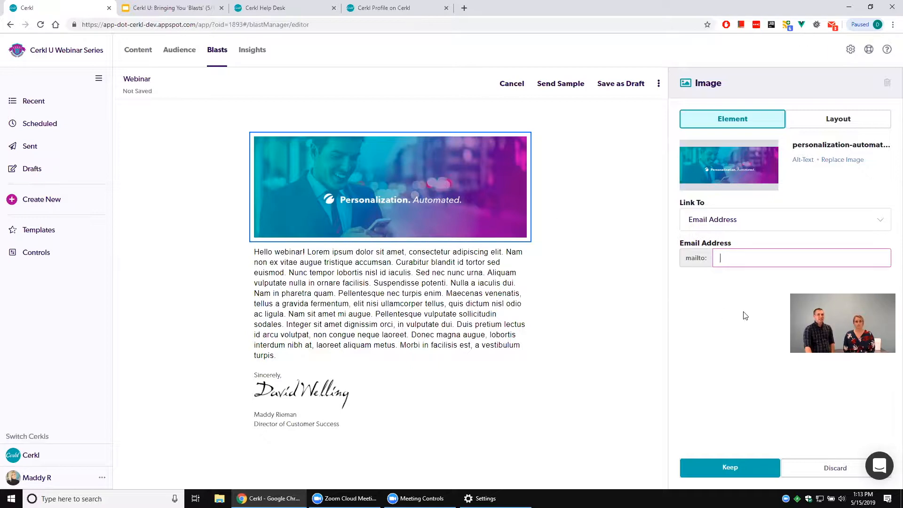
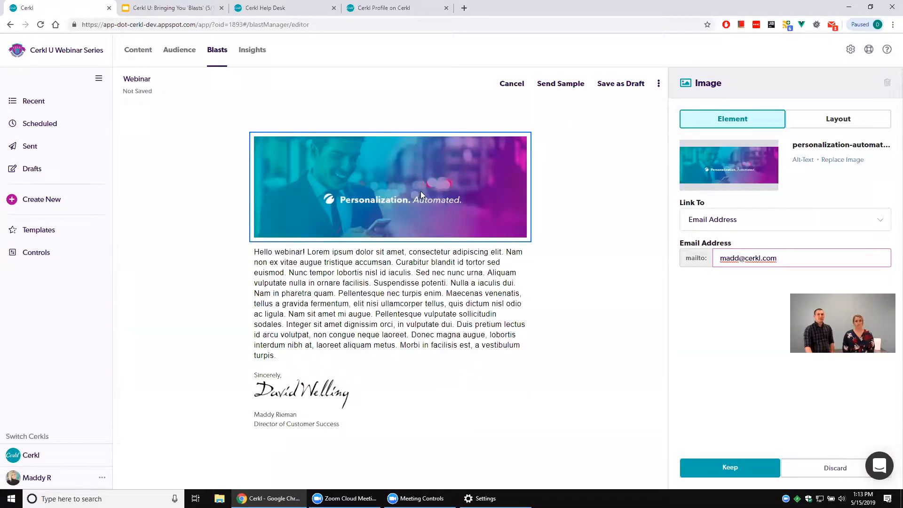
Change the banner image's link to a phone number, enter the contact's phone number, and keep the image element.
left_click(764, 219)
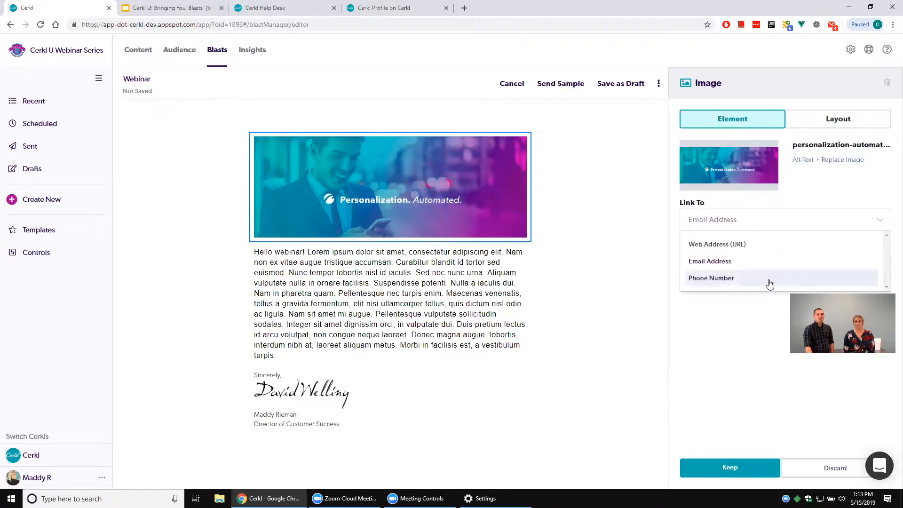
left_click(770, 279)
left_click_drag(771, 262, 709, 261)
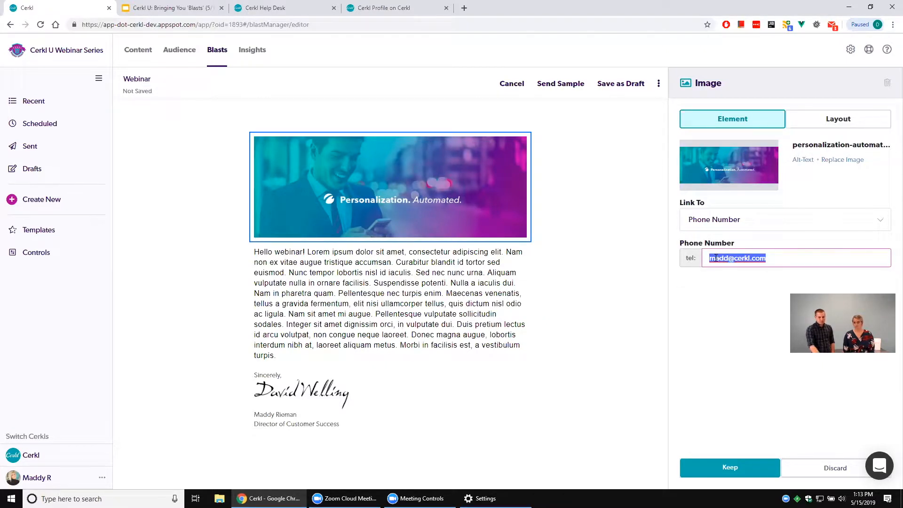
type("1234567891")
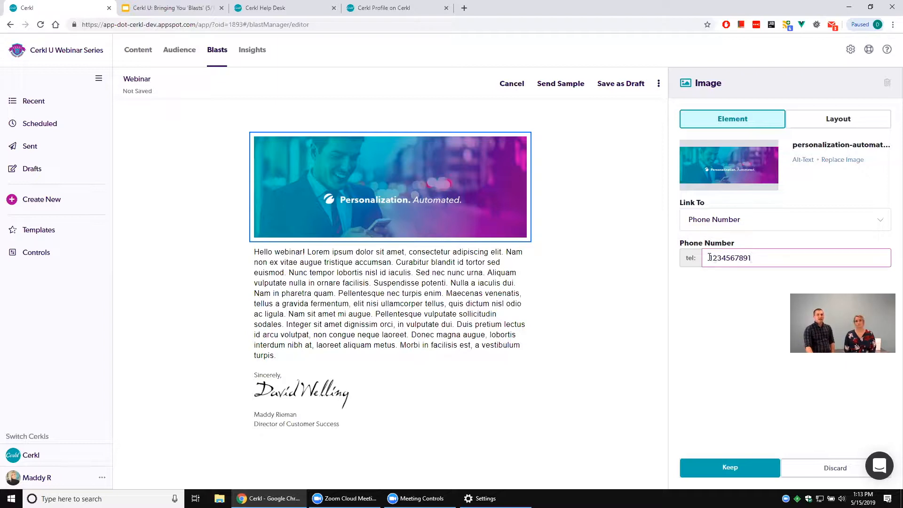
left_click_drag(709, 258, 795, 288)
left_click(762, 300)
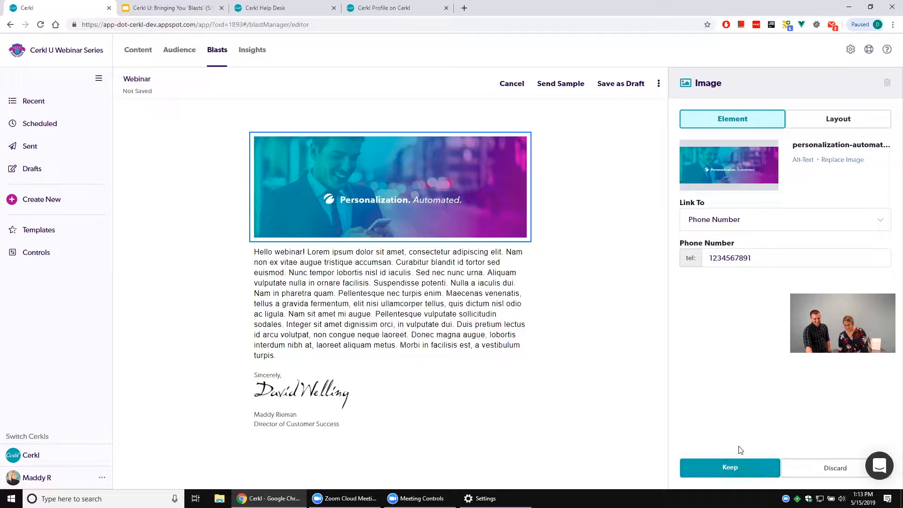
left_click(722, 473)
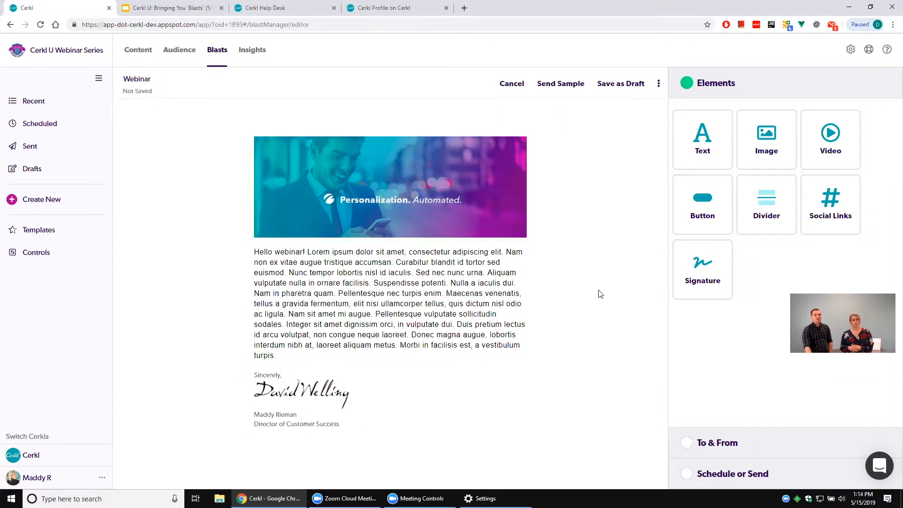
Add a divider between the text and the signature with a line thickness of 6 and line color #ff0000.
mouse_move(763, 194)
left_mouse_down()
mouse_move(673, 278)
mouse_move(471, 372)
mouse_move(471, 329)
mouse_move(458, 360)
mouse_move(456, 344)
mouse_move(426, 374)
mouse_move(413, 358)
mouse_move(394, 384)
left_mouse_up()
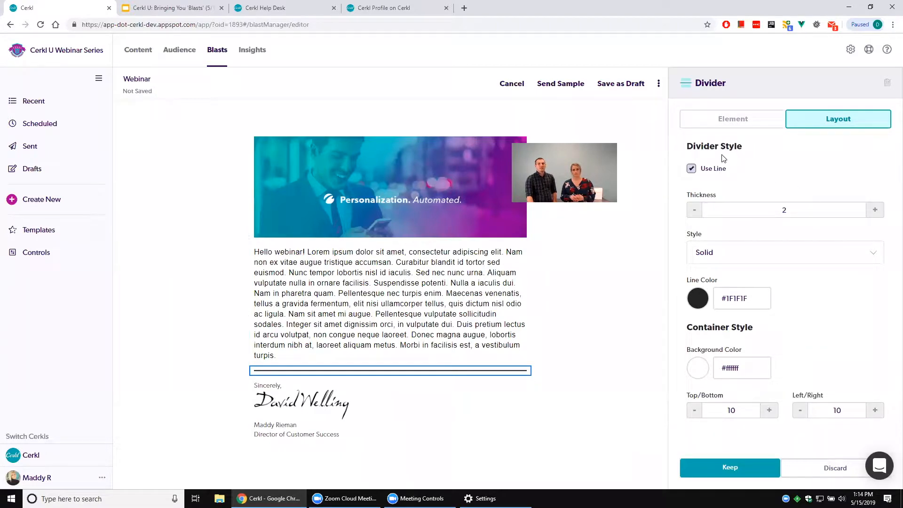
left_click(875, 209)
left_click(875, 210)
left_click(874, 210)
left_click(874, 210)
left_click(700, 298)
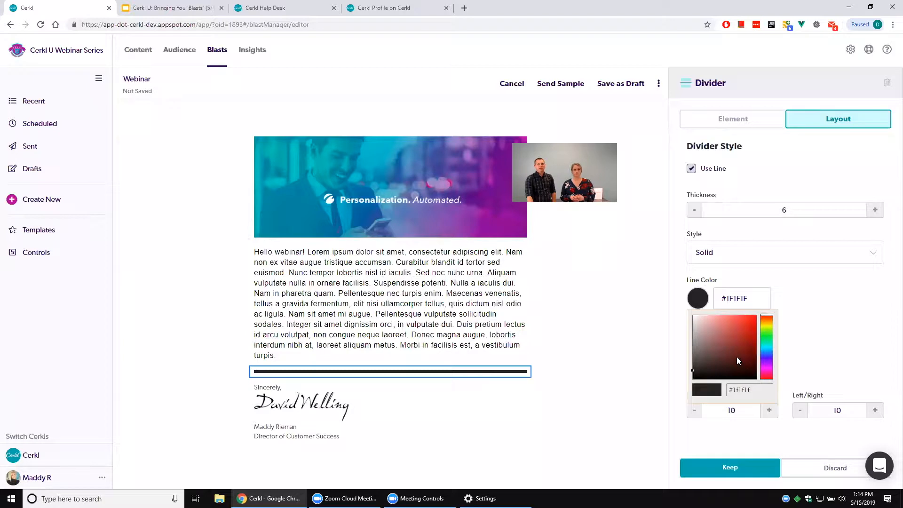
left_click_drag(747, 350, 761, 303)
left_click(850, 347)
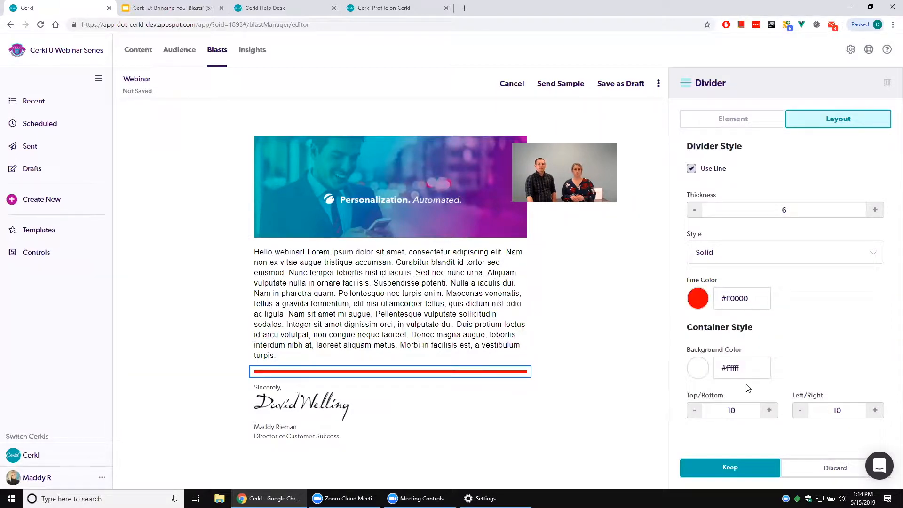
Set the divider container's background color to green #53ff00.
left_click(702, 372)
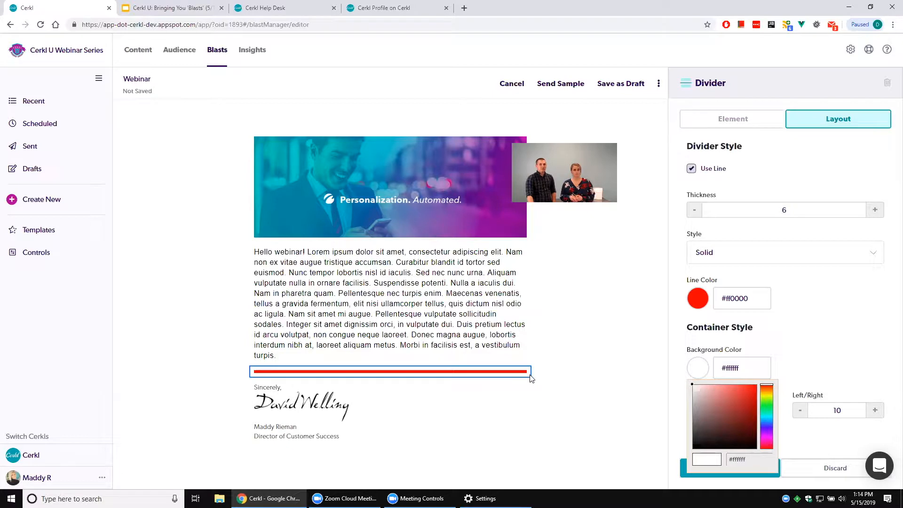
left_click(767, 403)
left_click_drag(746, 407, 763, 380)
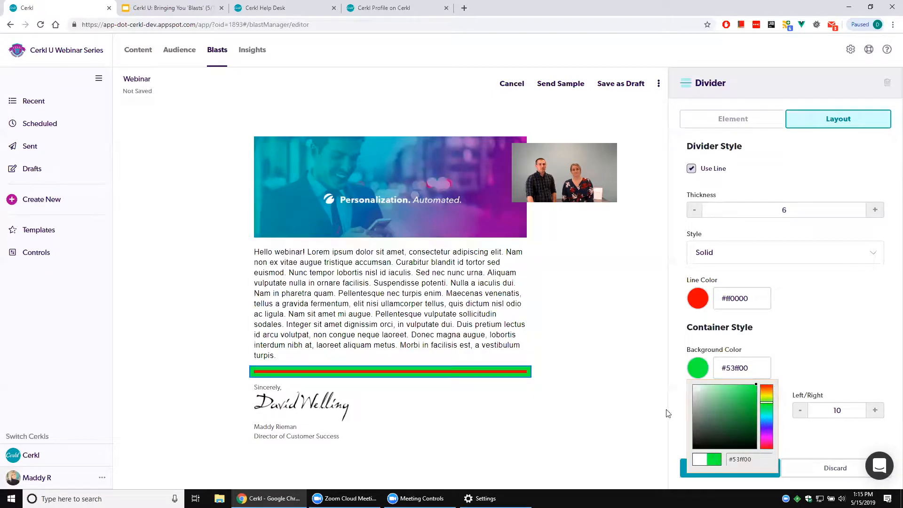
left_click(821, 365)
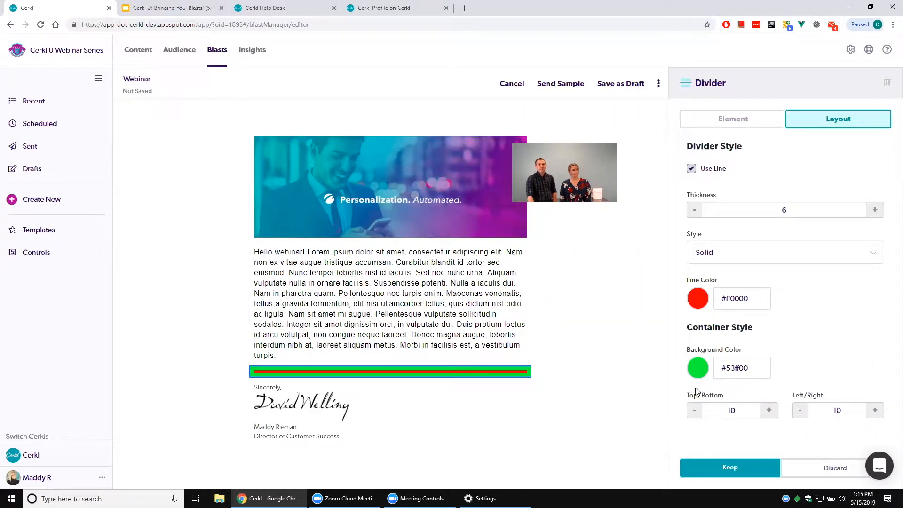
Increase the divider container's padding to 25 for top/bottom and 55 for left/right.
left_click(768, 410)
left_click(769, 410)
left_click(769, 410)
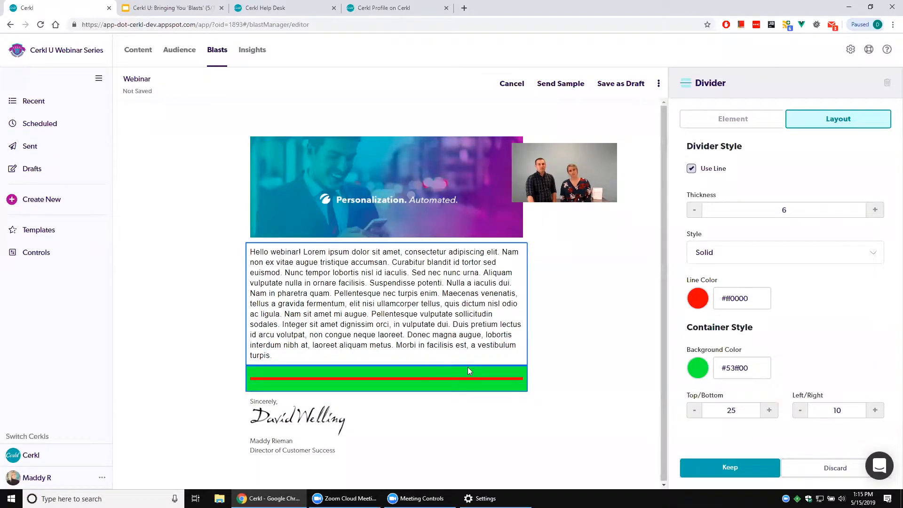
left_click(876, 412)
left_click(876, 412)
left_click(876, 412)
left_click(876, 412)
left_click(876, 412)
left_click(876, 412)
left_click(876, 412)
left_click(876, 412)
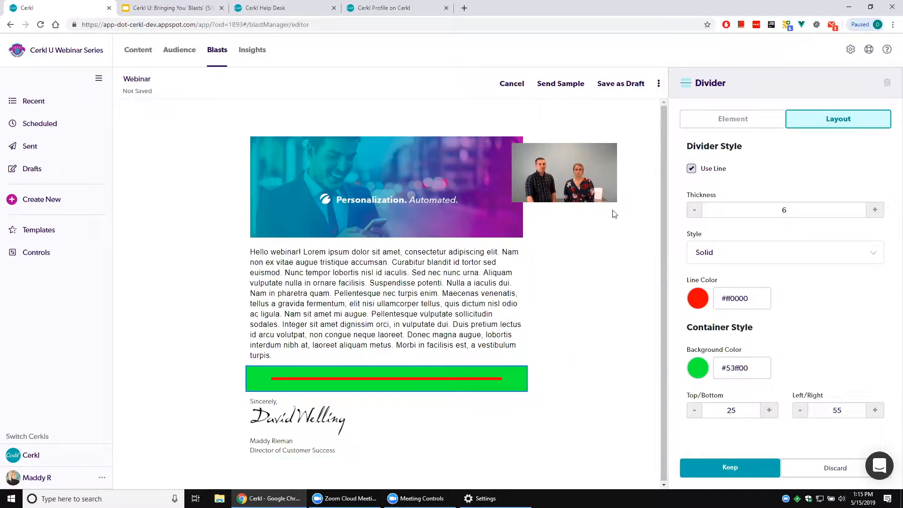
Turn off the divider's line, set its background color to #ffffff, and keep it as a blank spacer.
left_click(705, 170)
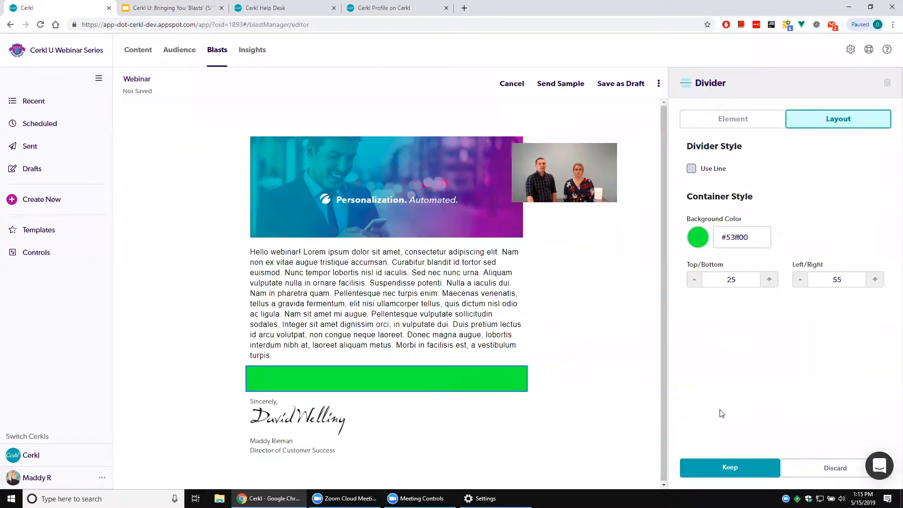
left_click(697, 237)
left_click_drag(729, 301, 679, 239)
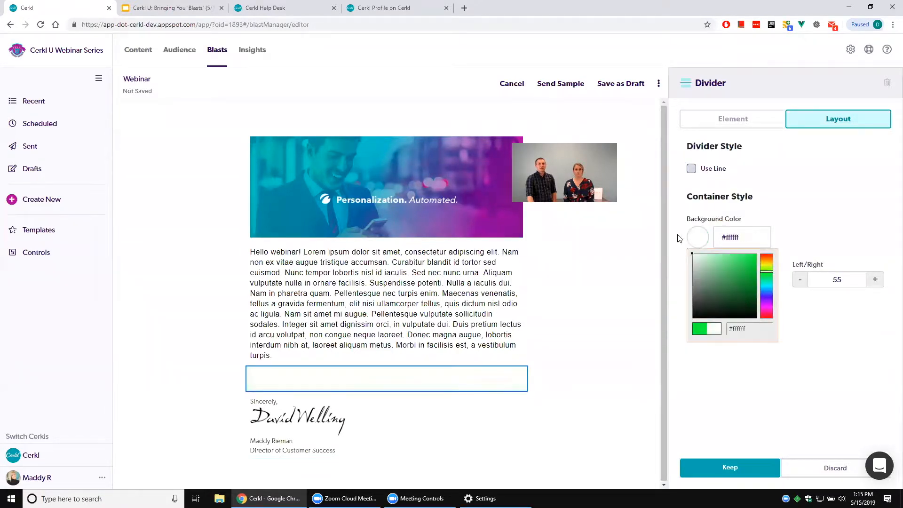
left_click(806, 219)
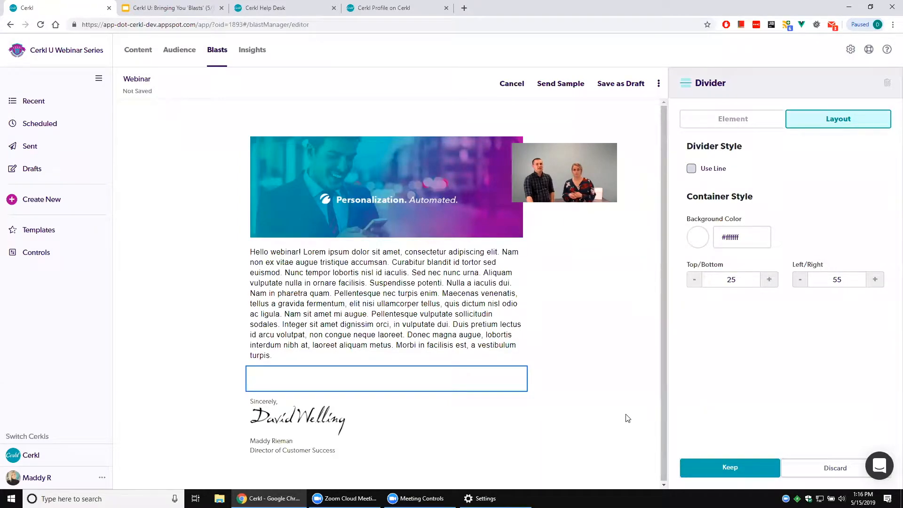
left_click(726, 466)
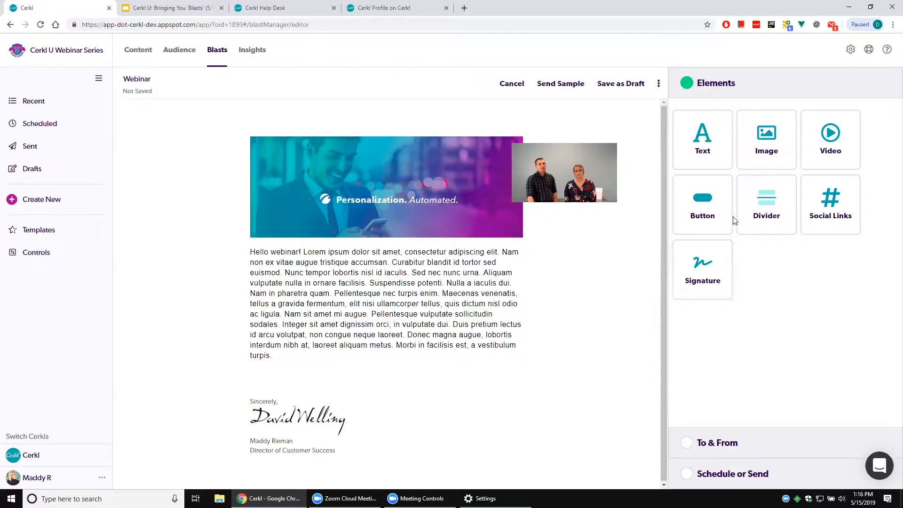
Add a button element above the signature and label it "Show me more!".
mouse_move(714, 203)
left_mouse_down()
mouse_move(620, 282)
mouse_move(301, 357)
mouse_move(395, 427)
mouse_move(382, 413)
left_mouse_up()
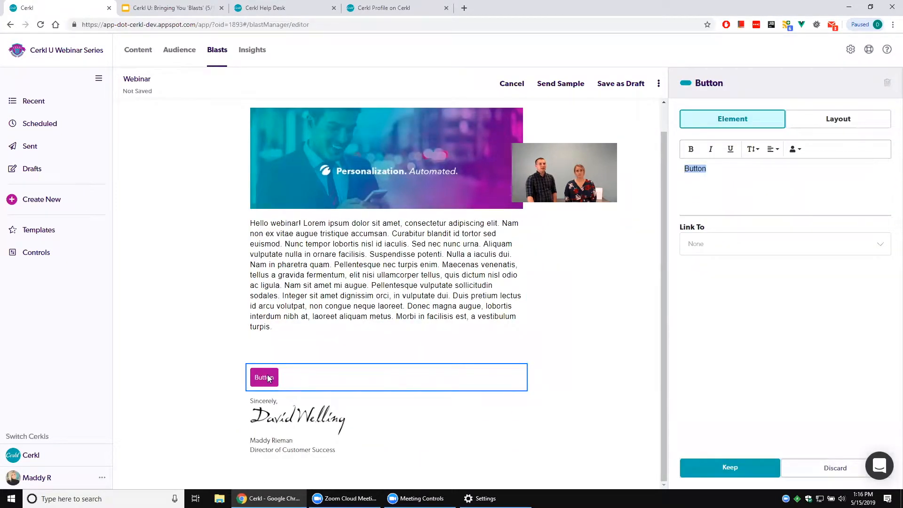
left_click(747, 191)
left_click_drag(711, 173, 678, 167)
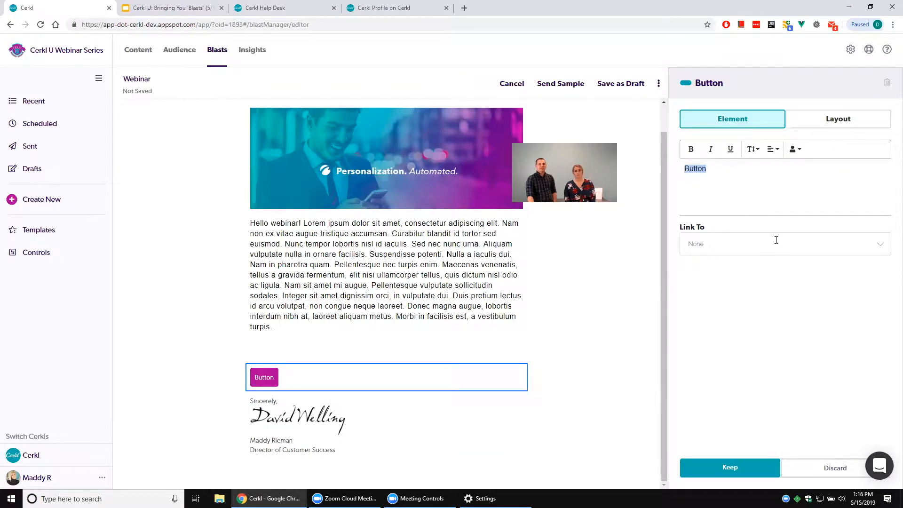
type("Show me more")
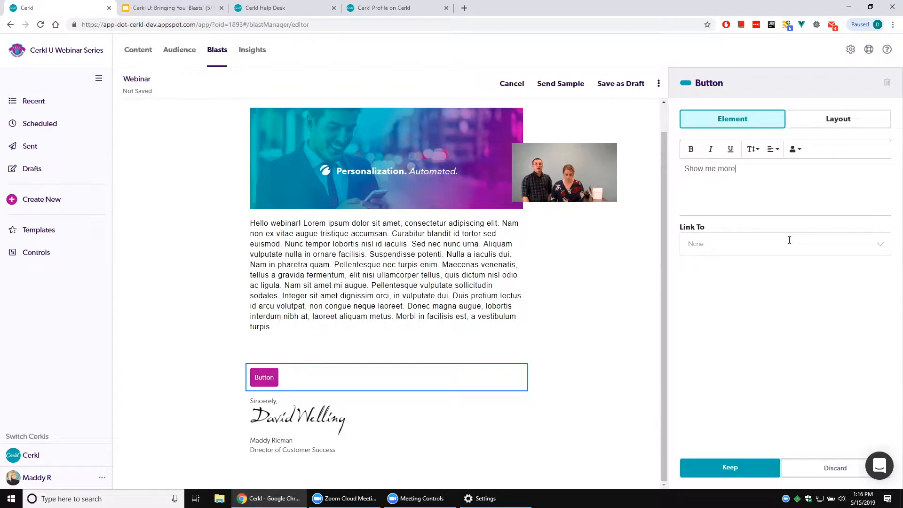
type("!")
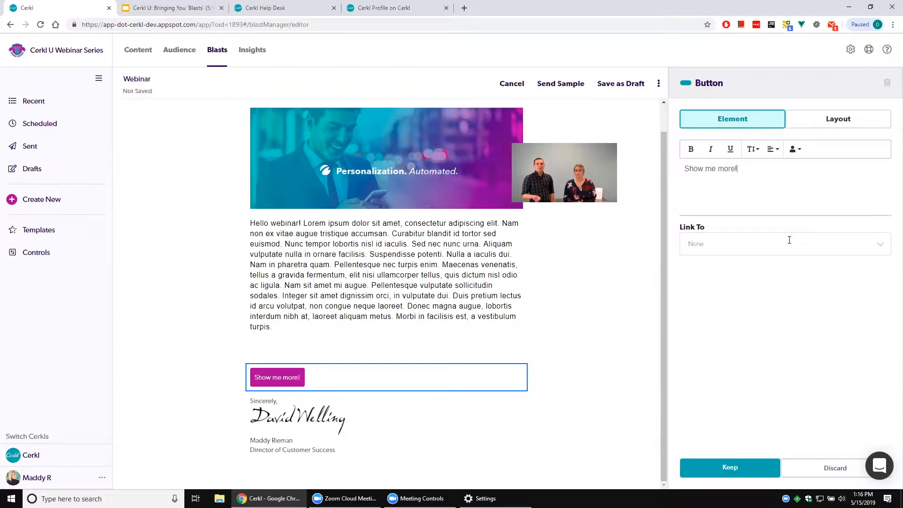
left_click(788, 241)
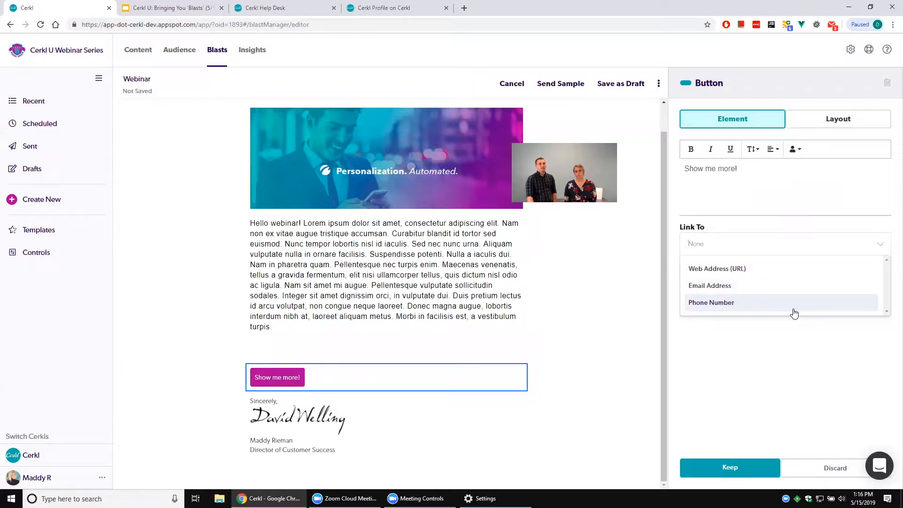
left_click(743, 203)
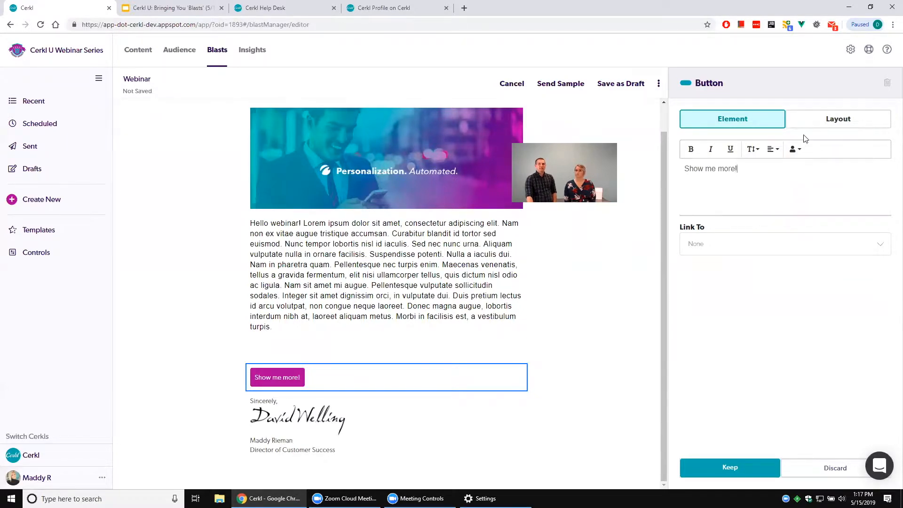
Set the "Show me more!" button's color to green #53ff00.
left_click(836, 123)
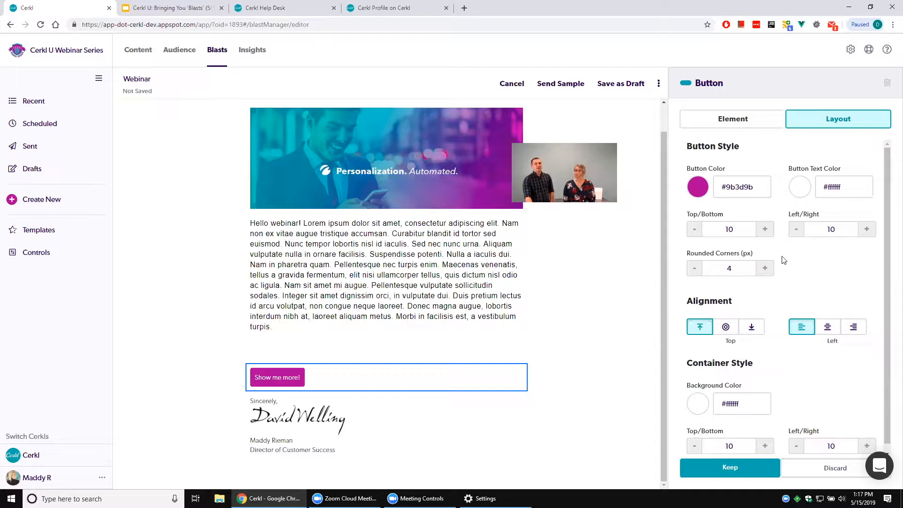
left_click(698, 187)
left_click_drag(762, 238, 757, 204)
left_click(833, 285)
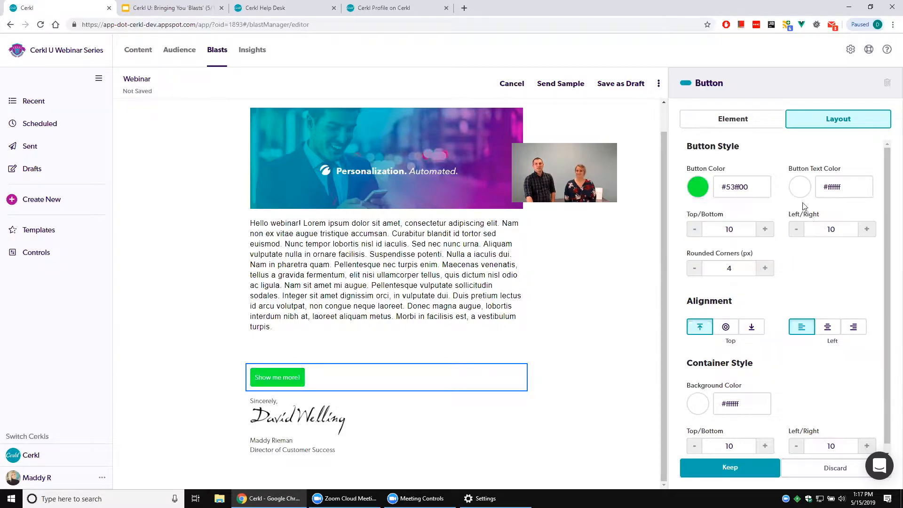
Try #ff0000 as the button's text color and return it to #ffffff.
left_click(799, 187)
mouse_move(812, 229)
left_mouse_down()
mouse_move(846, 227)
mouse_move(869, 194)
left_mouse_up()
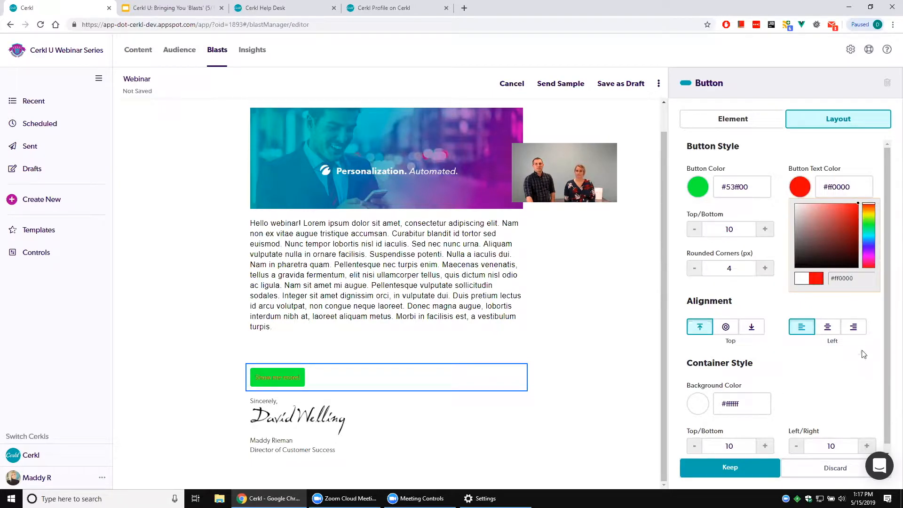
left_click(846, 371)
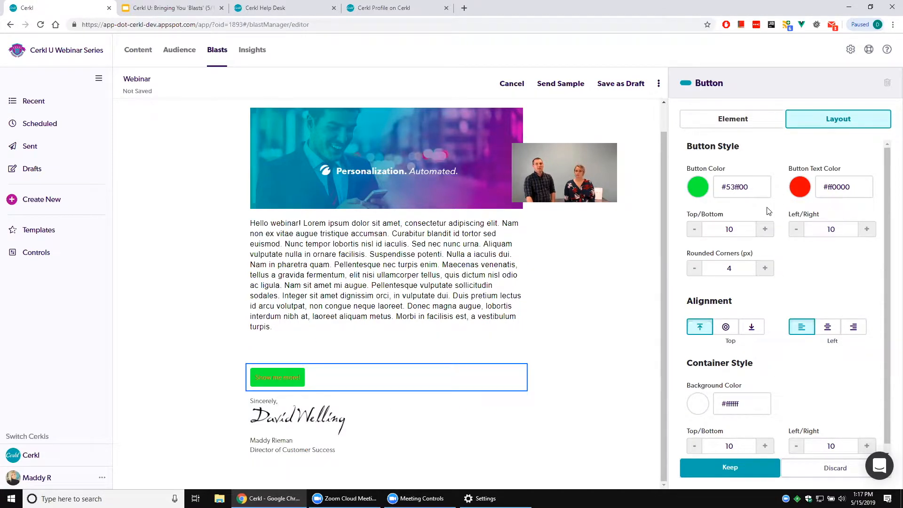
left_click(798, 189)
left_click(820, 222)
mouse_move(819, 221)
left_mouse_down()
mouse_move(800, 207)
mouse_move(801, 229)
mouse_move(794, 203)
left_mouse_up()
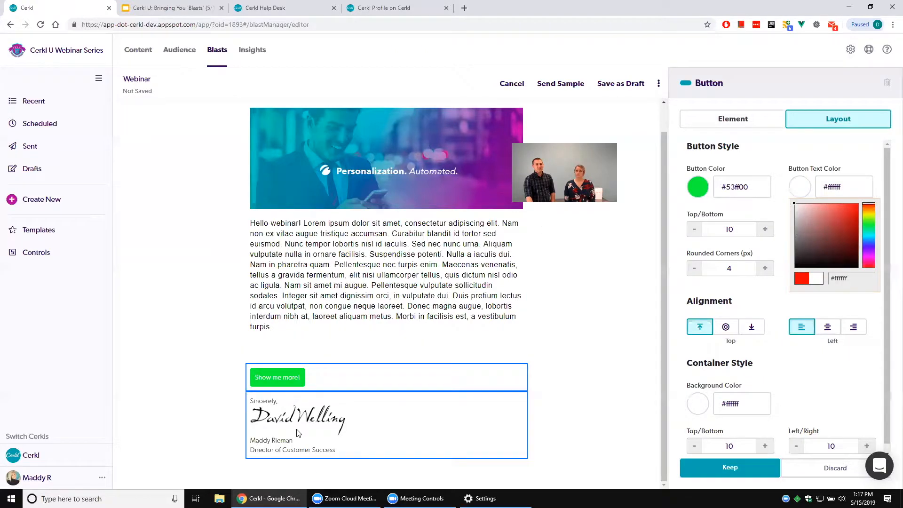
left_click(830, 373)
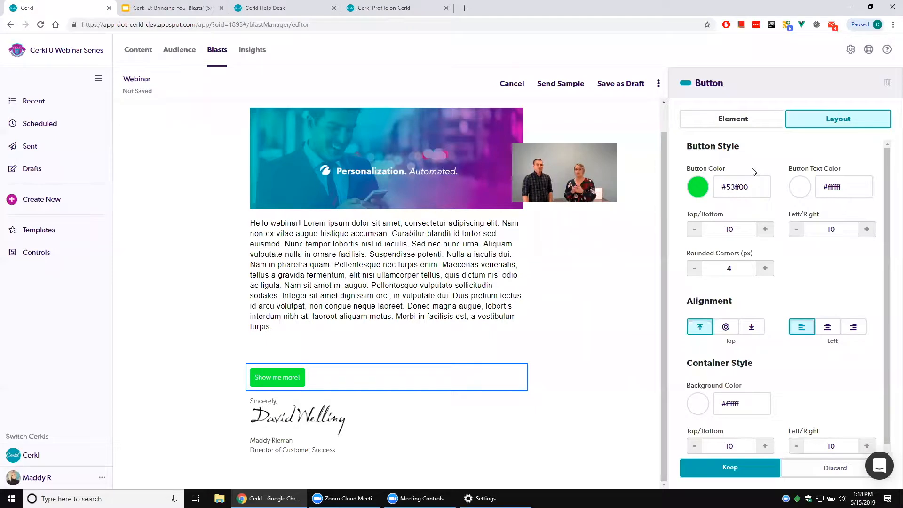
Increase the button's inner padding to 23 for top/bottom and 31 for left/right.
left_click(766, 230)
left_click(766, 230)
left_click(766, 230)
left_click(766, 230)
left_click(868, 230)
left_click(868, 230)
left_click(867, 230)
left_click(867, 230)
left_click(868, 230)
left_click(868, 230)
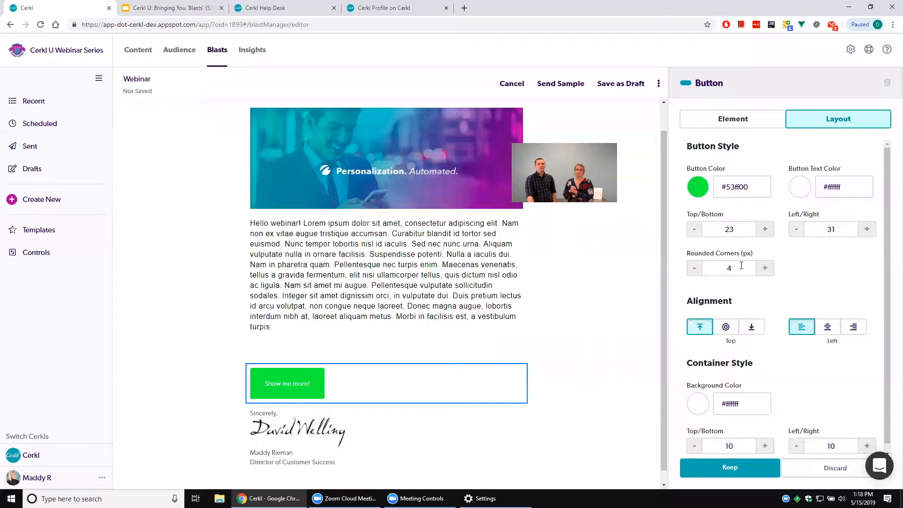
Try rounded corners of 25 px on the button and reduce them to 0 px.
left_click(765, 268)
left_click(765, 268)
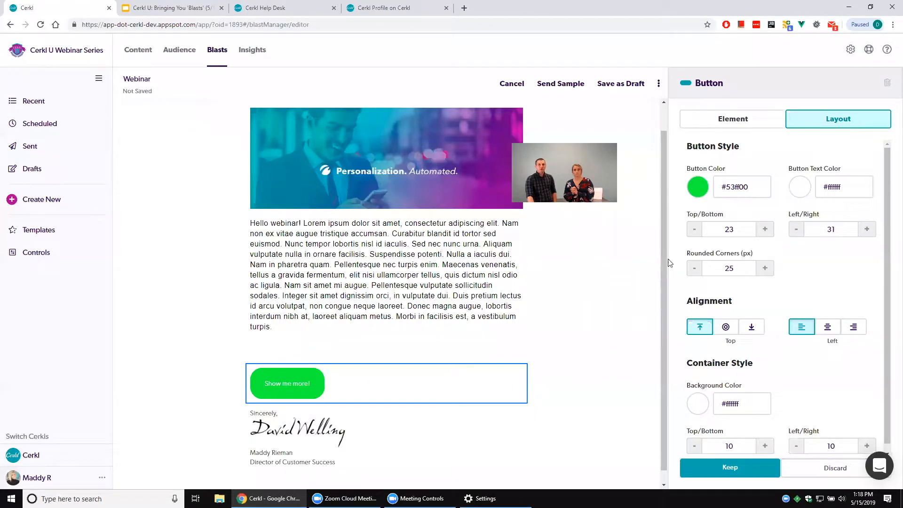
left_click(688, 268)
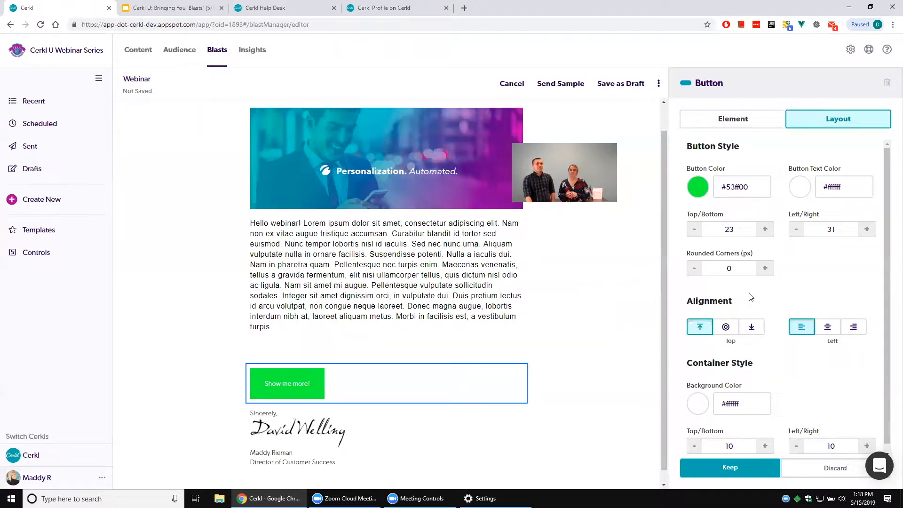
Set the button's rounded corners to 7 px and center it horizontally in its container.
left_click(764, 269)
left_click(765, 269)
left_click(766, 269)
left_click(766, 269)
left_click(766, 269)
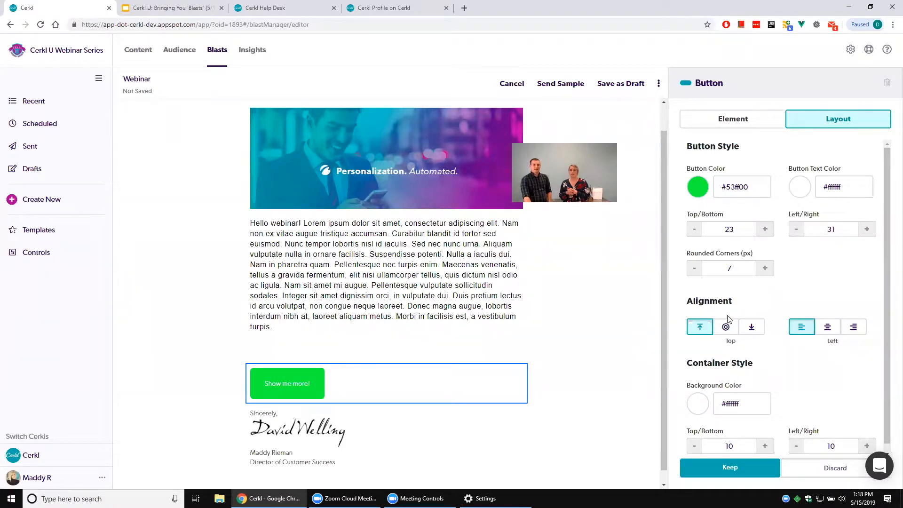
left_click(827, 328)
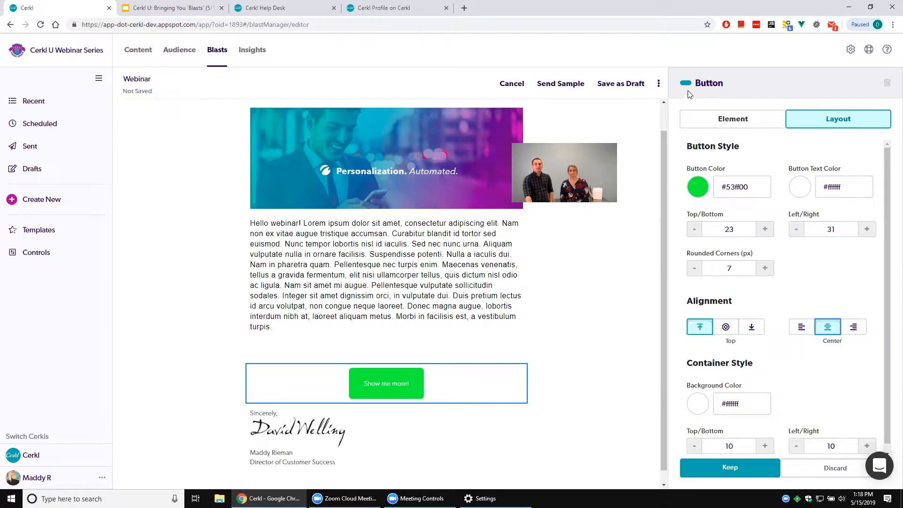
Try right-aligning the "Show me more!" label within the button's text.
left_click(729, 123)
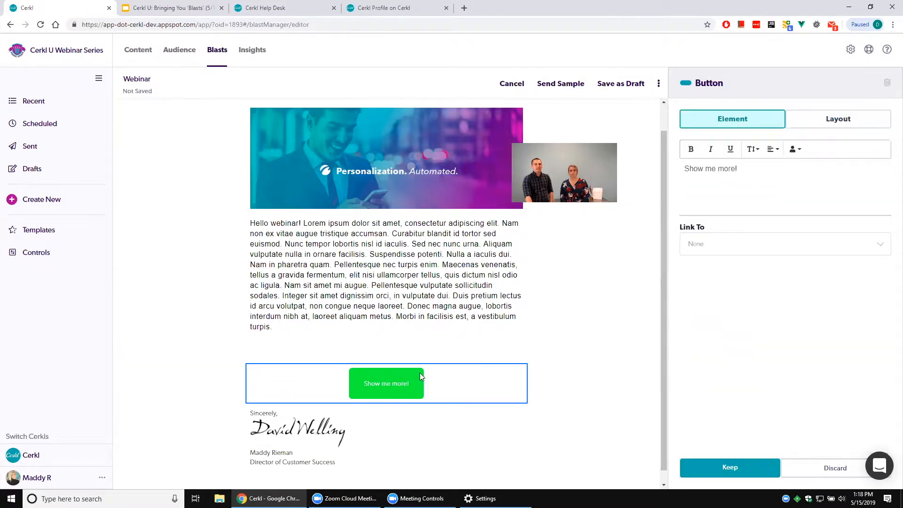
triple_click(705, 160)
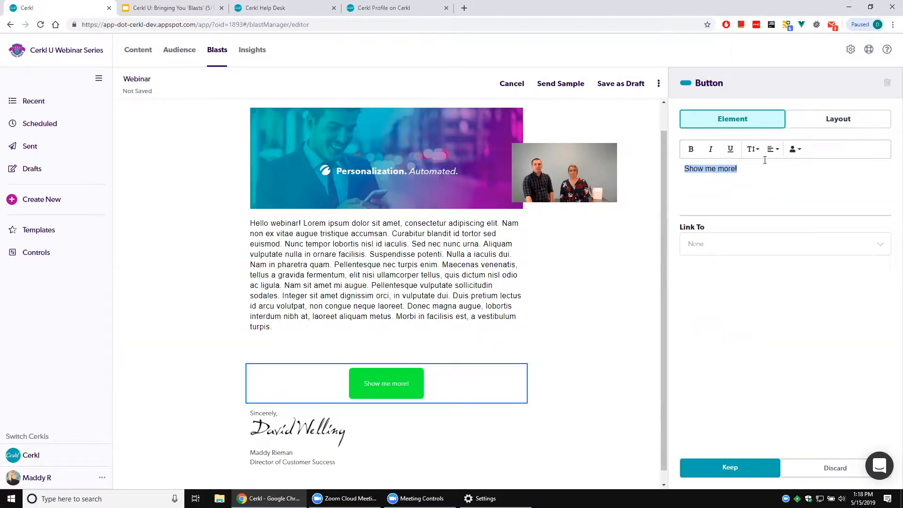
left_click(773, 149)
left_click(778, 193)
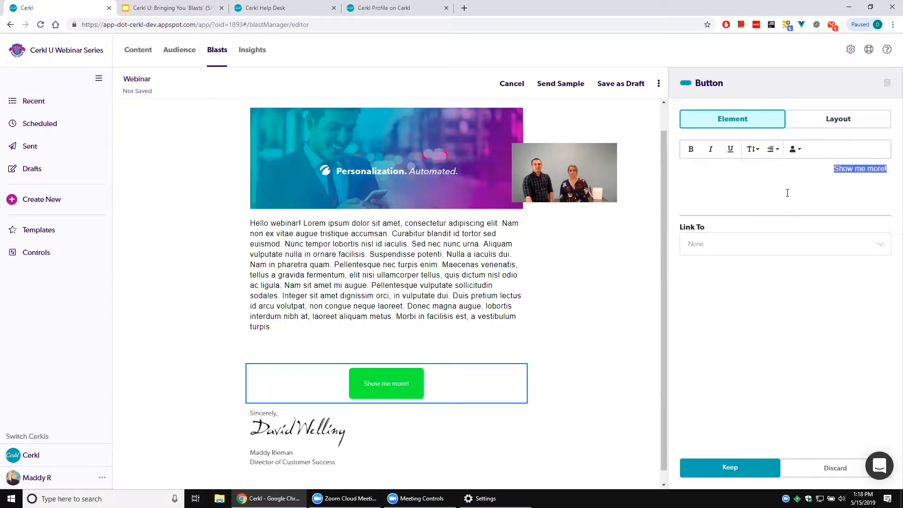
left_click(838, 208)
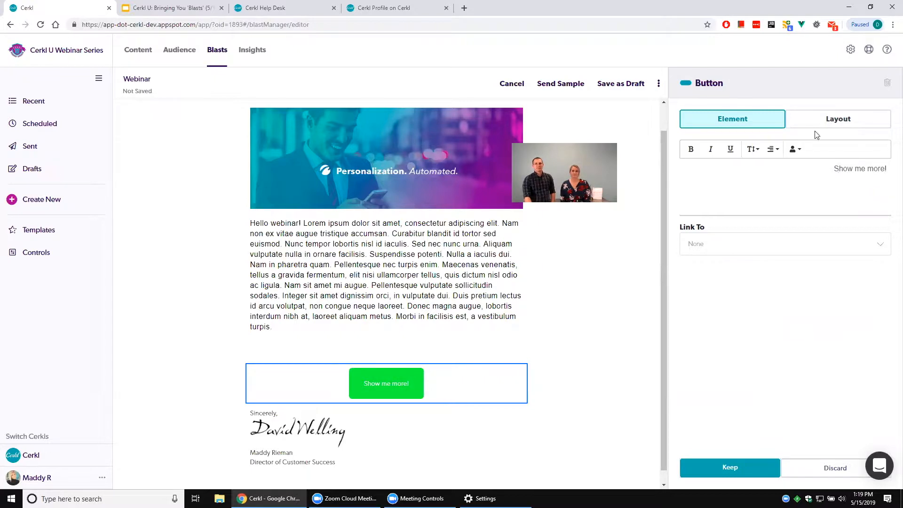
Set the button container's background color to light pink #ffeaea.
left_click(825, 116)
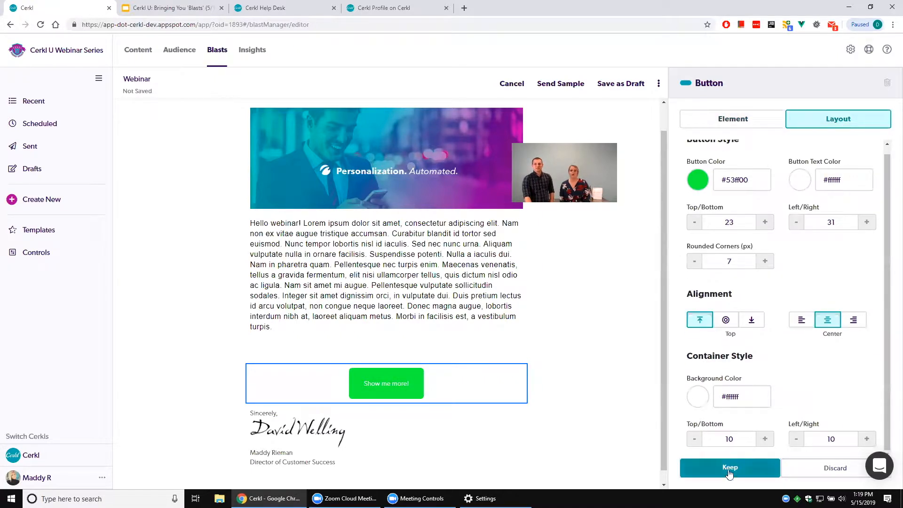
left_click(696, 395)
left_click_drag(756, 327, 697, 294)
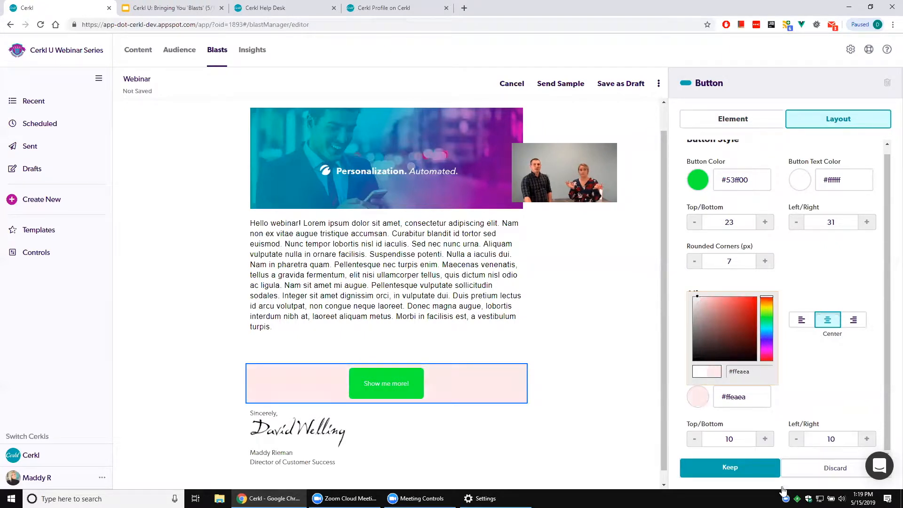
left_click(734, 467)
left_click(442, 291)
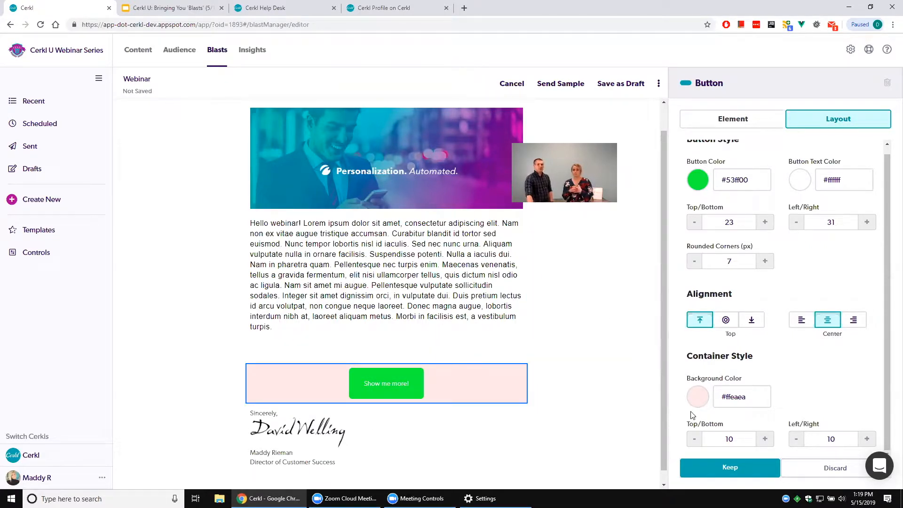
Link the "Show me more!" button to the web address google.com and keep the button's settings.
left_click(732, 120)
left_click(774, 242)
left_click(763, 268)
left_click(740, 282)
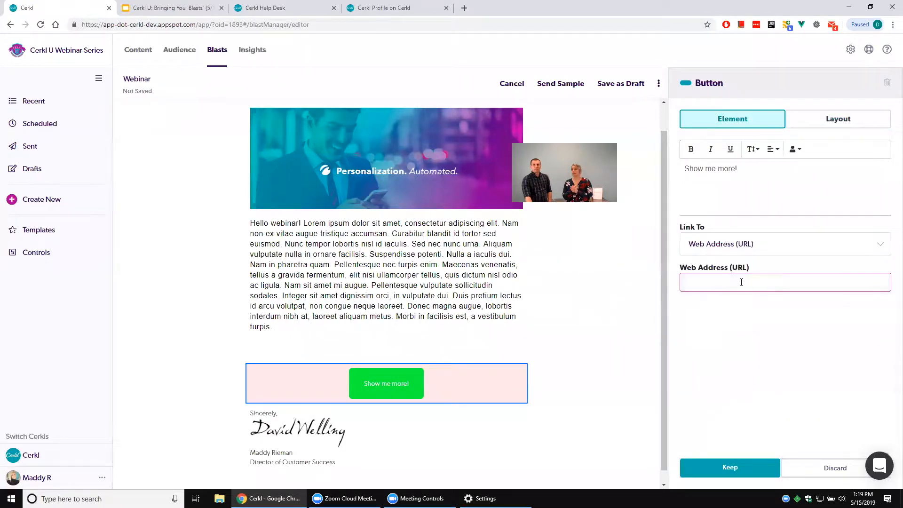
type("google.com")
left_click(732, 468)
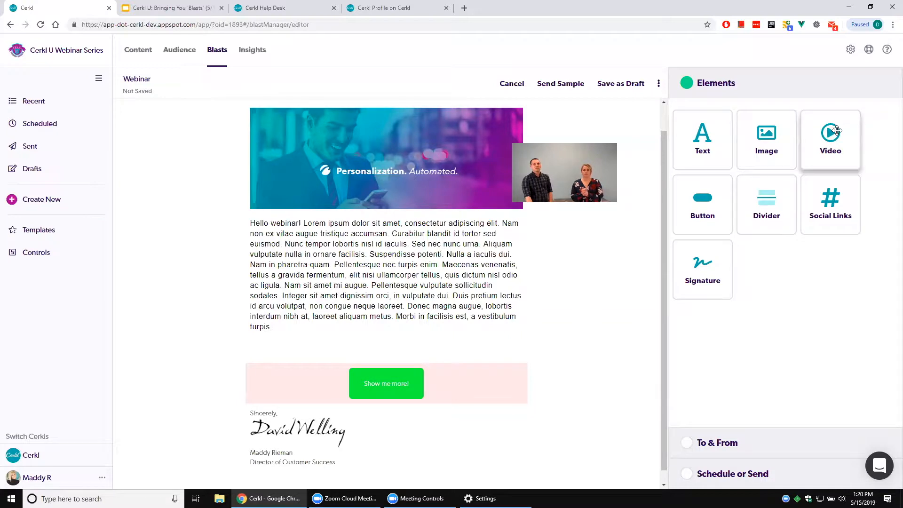
Insert a Video element between the banner image and the body text, ready for its video URL.
left_click_drag(837, 132, 818, 145)
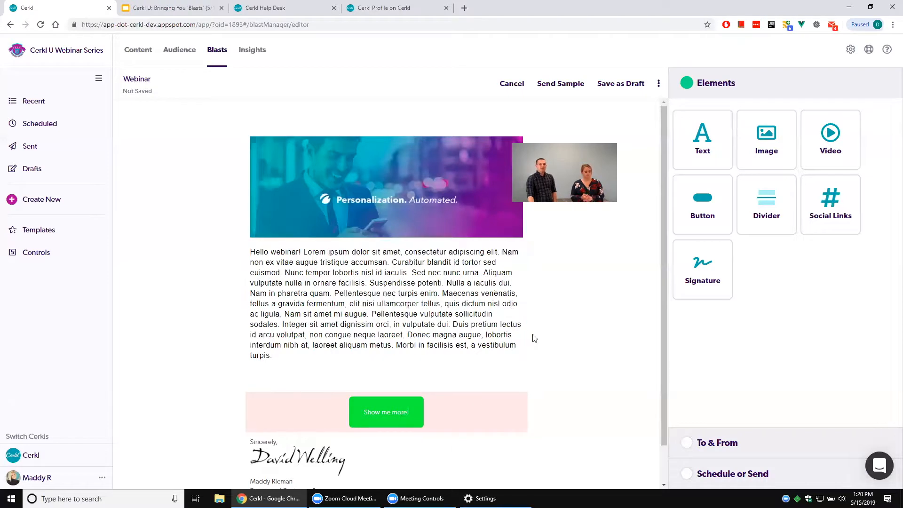
left_click_drag(837, 132, 560, 305)
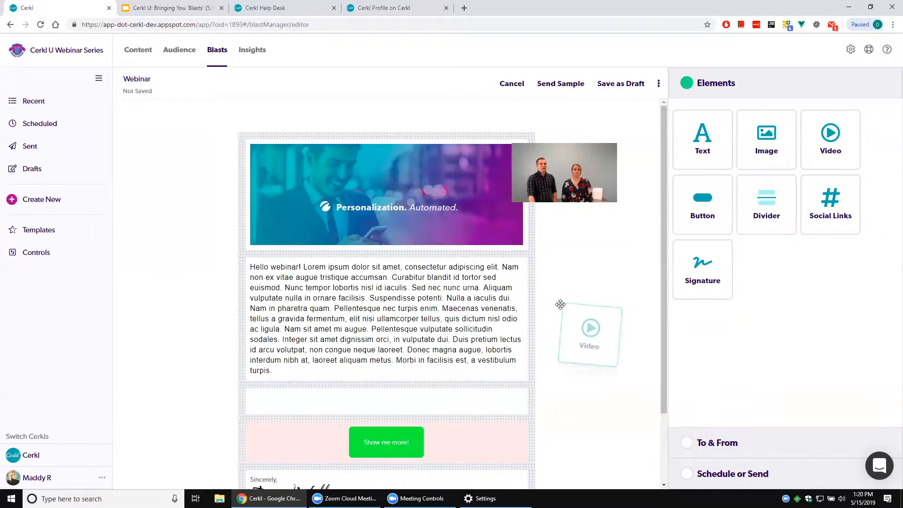
left_click_drag(560, 305, 426, 252)
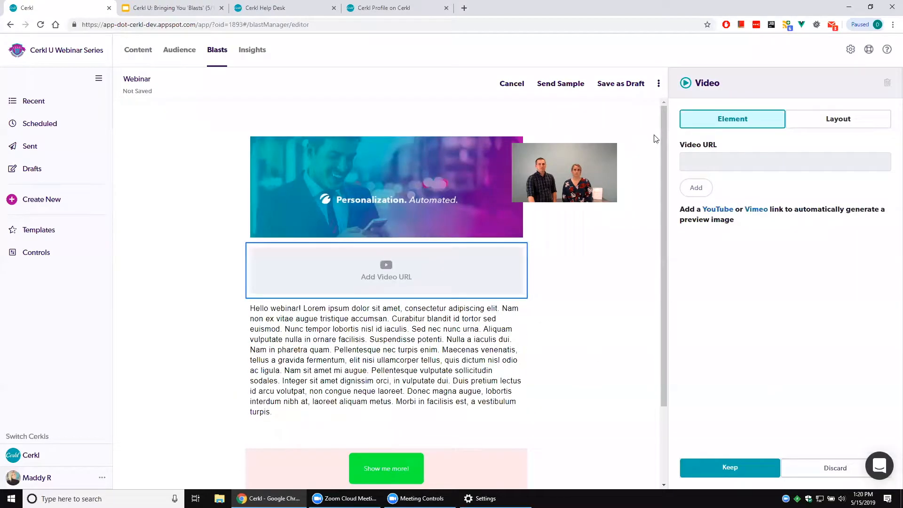
left_click(713, 167)
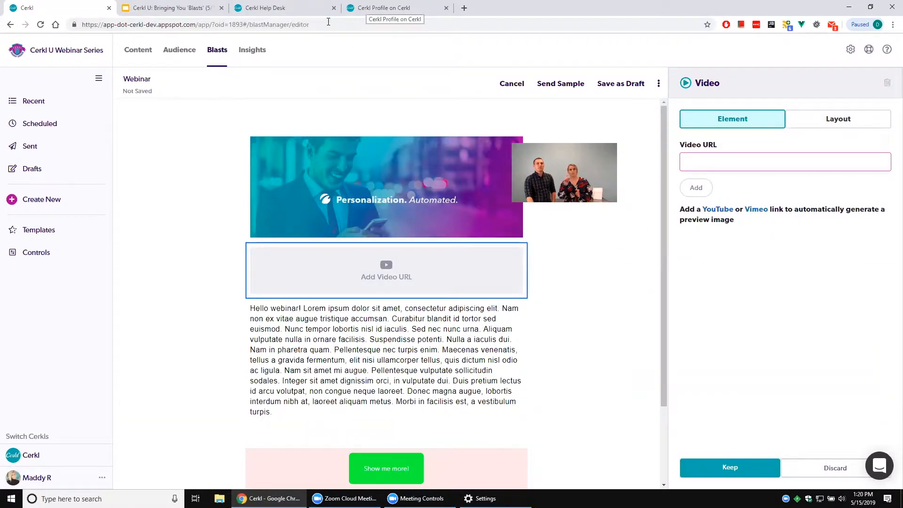
Find and open the story "ICYMI: Recording of Cerkl U: Enhanced Platform Navigation" on the already open Cerkl profile page.
left_click(384, 8)
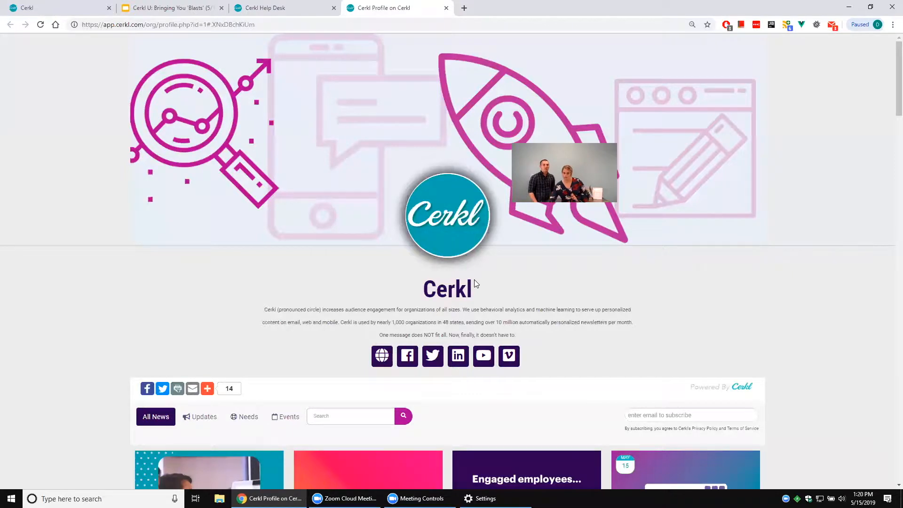
scroll(440, 115, "down", 7)
scroll(428, 150, "down", 16)
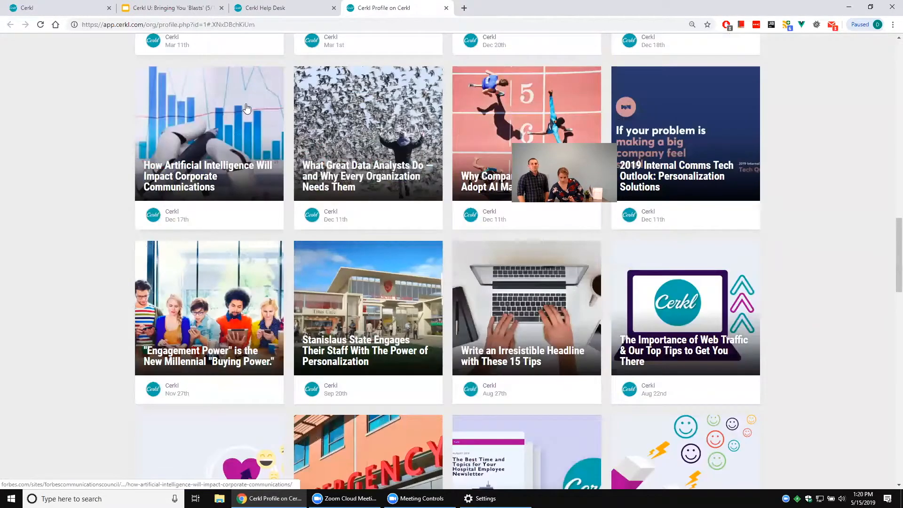
scroll(367, 223, "down", 4)
scroll(366, 222, "up", 1)
scroll(367, 223, "up", 8)
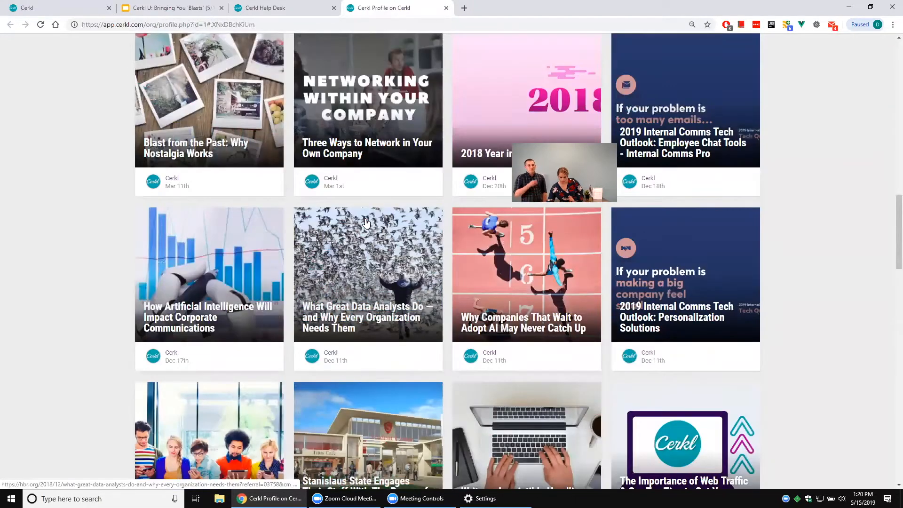
scroll(367, 223, "up", 3)
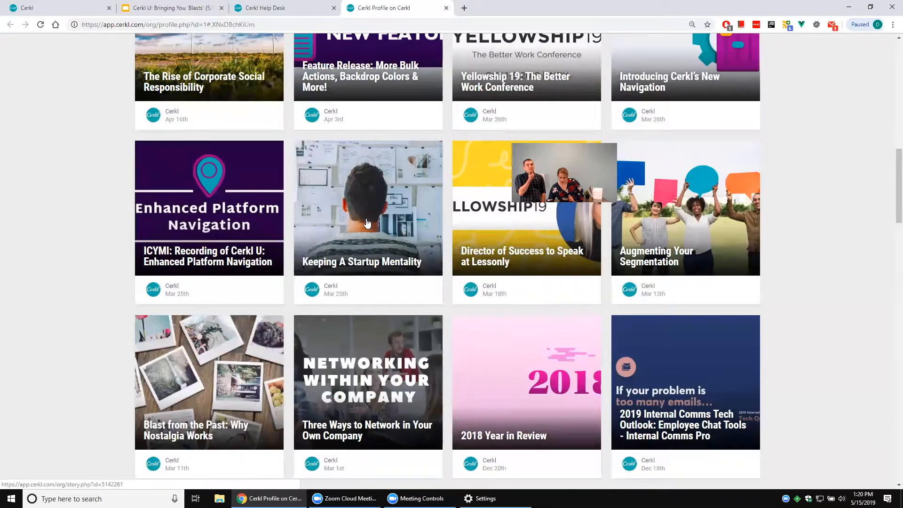
left_click(219, 201)
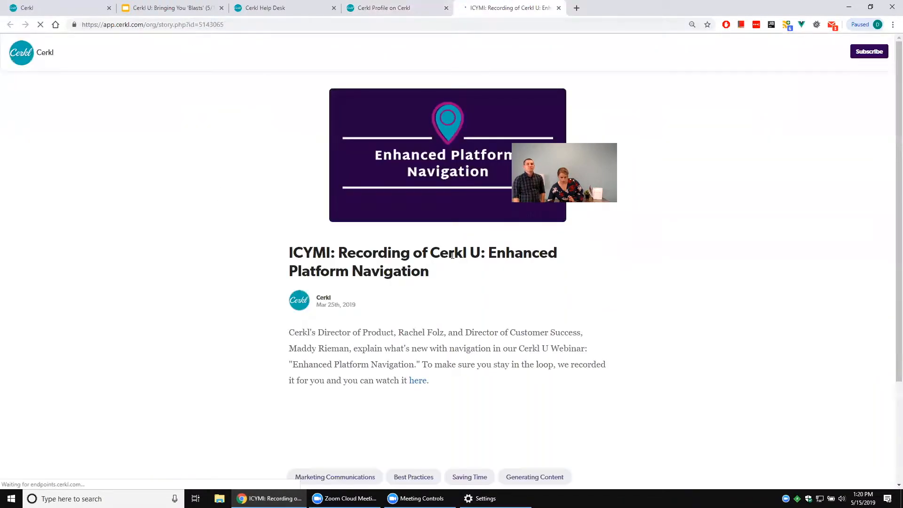
Open the story's linked YouTube recording, copy its web address and close the video page.
scroll(418, 252, "down", 3)
left_click(418, 247)
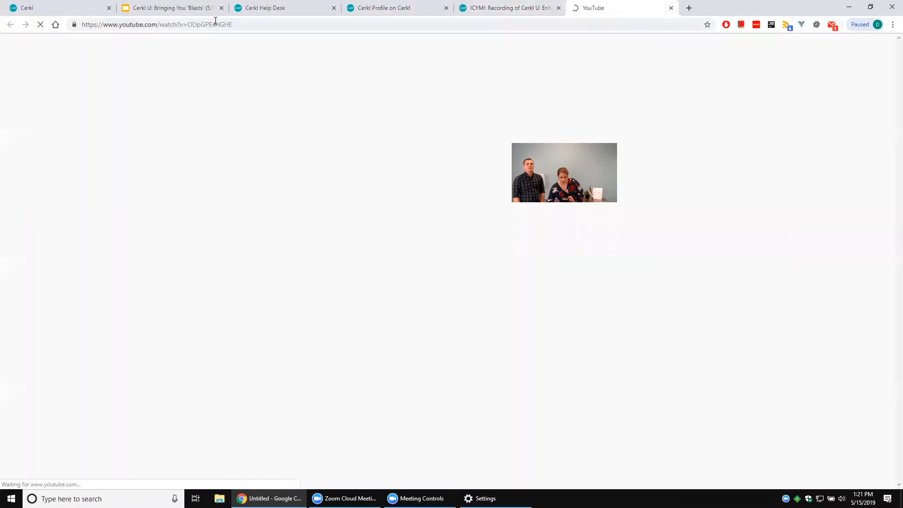
left_click(215, 25)
right_click(214, 25)
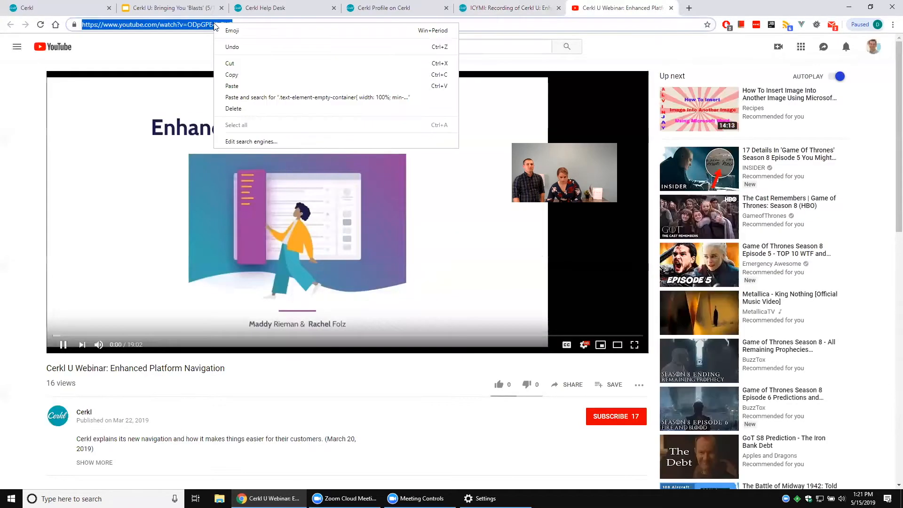
left_click(262, 80)
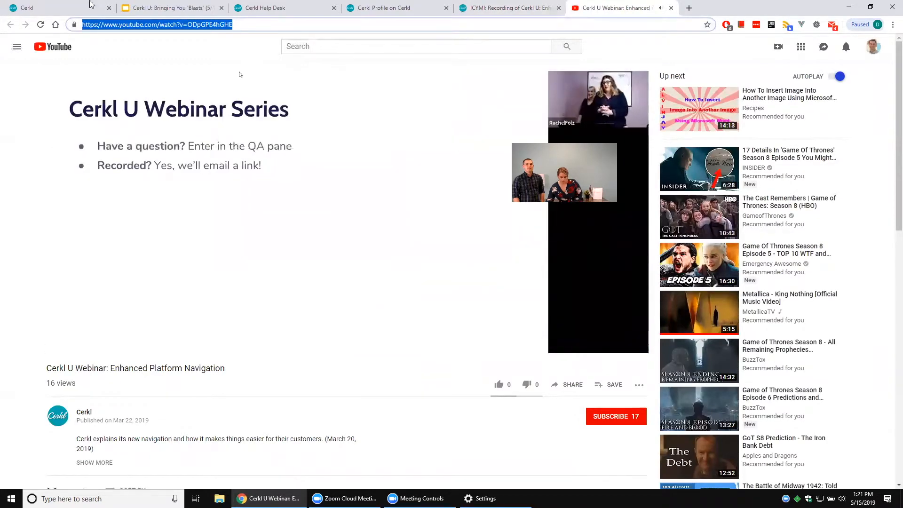
left_click(671, 8)
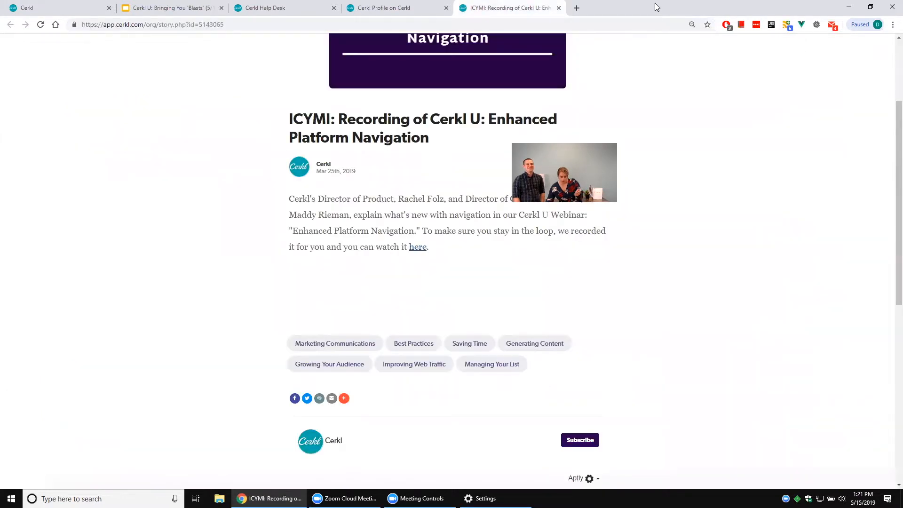
Back in the blast editor, add the copied YouTube link to the Video element and toggle its play button off and on.
key("ctrl+Tab")
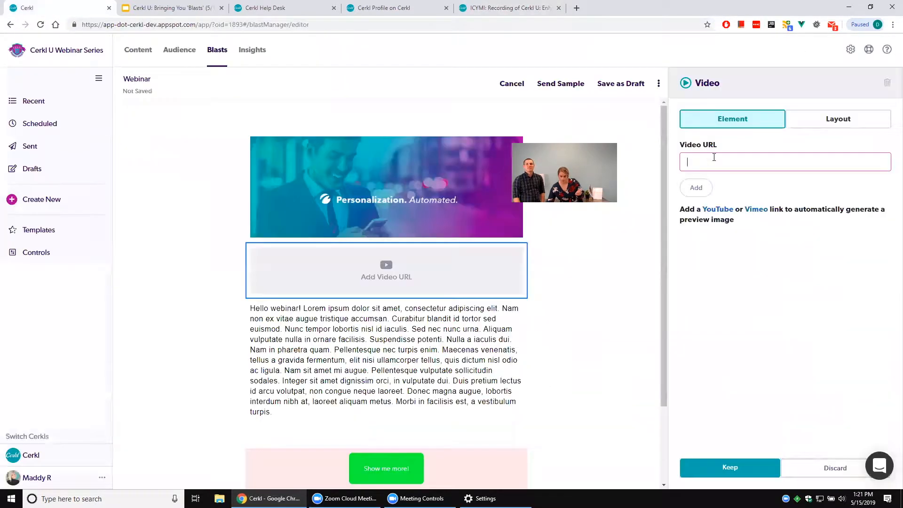
right_click(714, 157)
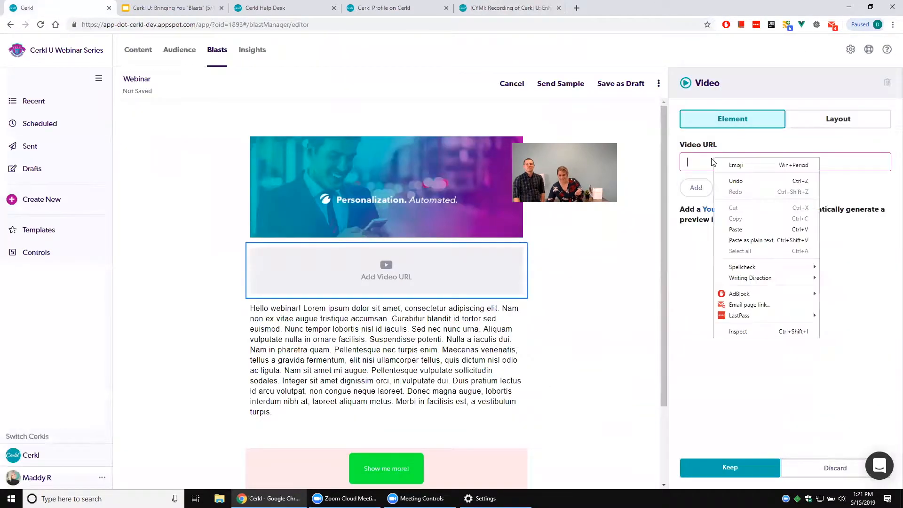
left_click(765, 231)
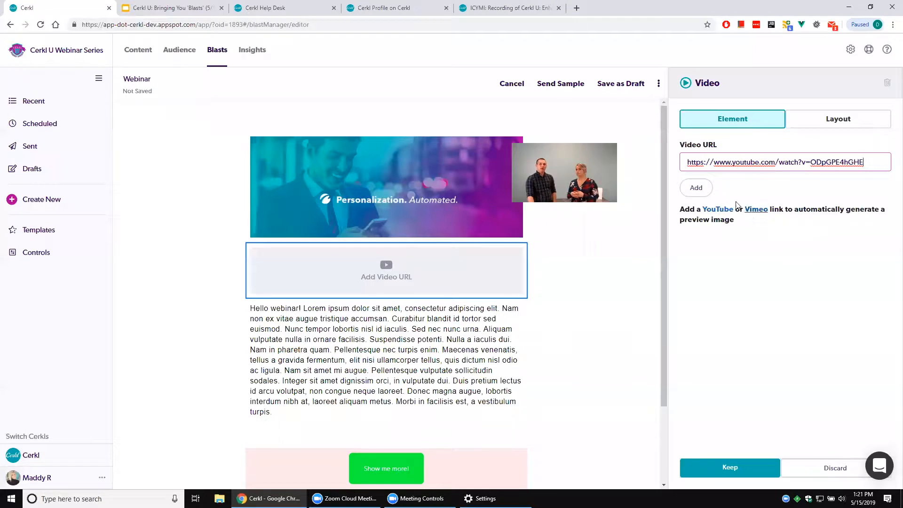
left_click(711, 195)
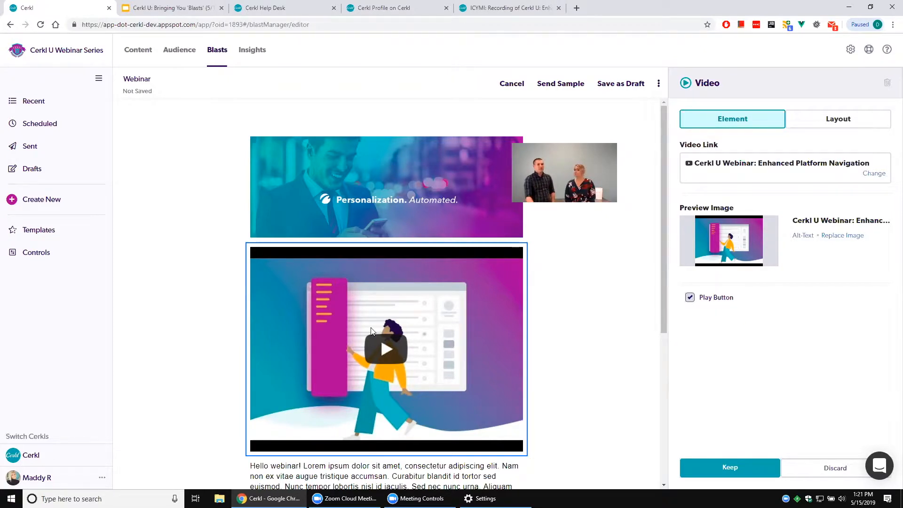
left_click(717, 301)
left_click(716, 301)
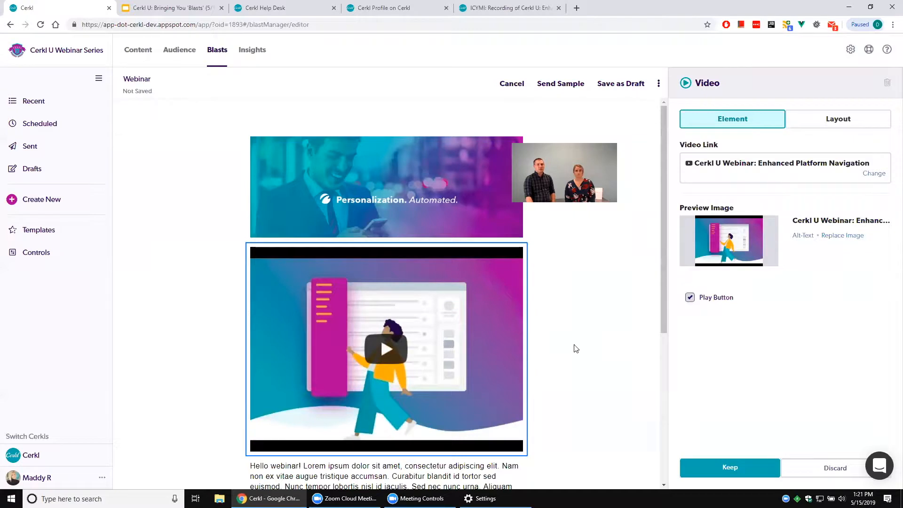
Replace the video's preview image with the file osu-letterhead.jpg.
left_click(853, 240)
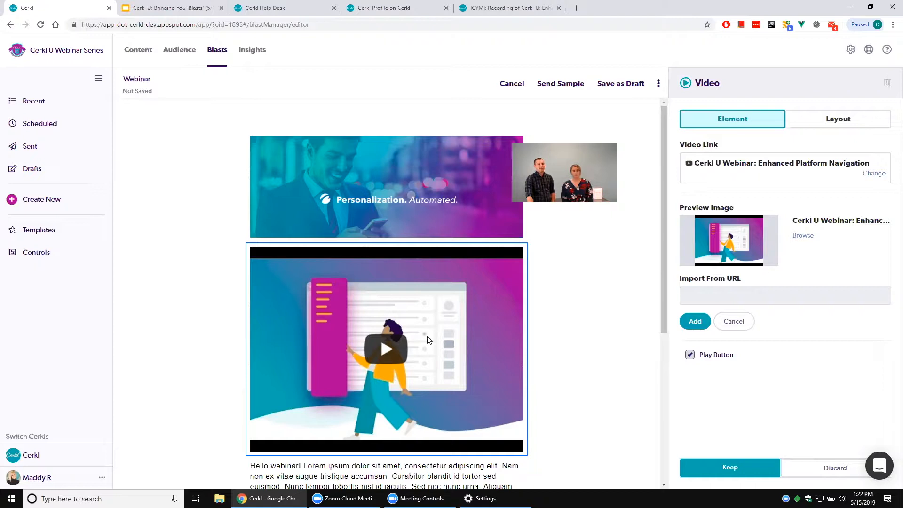
left_click(802, 235)
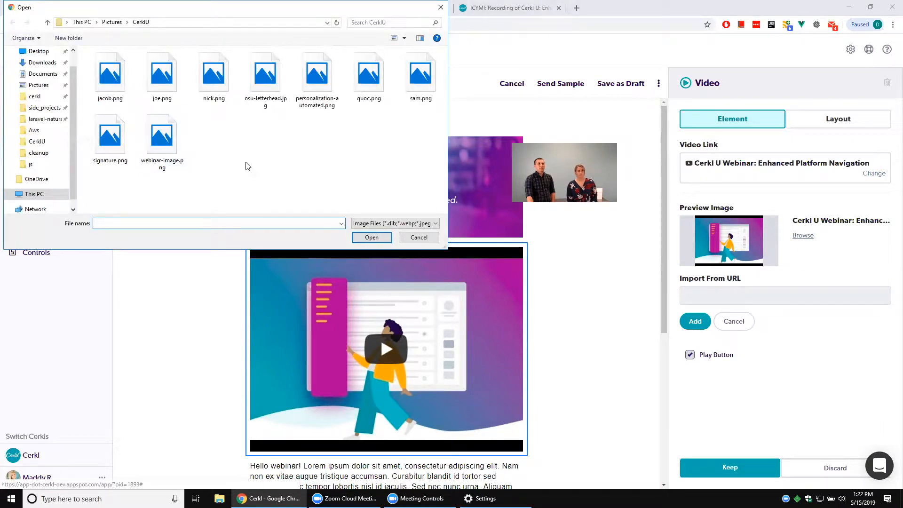
double_click(262, 74)
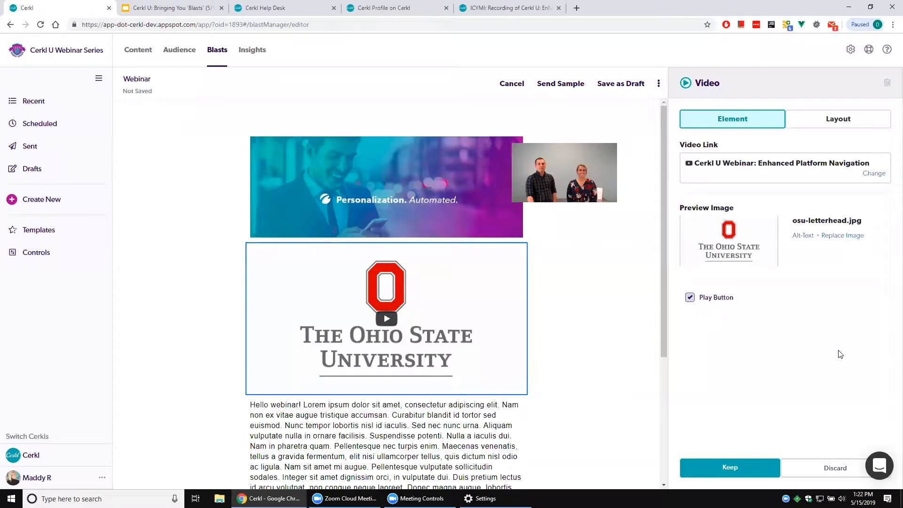
Toggle the play button off and on over the new preview image, and keep the video's settings.
left_click(705, 300)
left_click(705, 300)
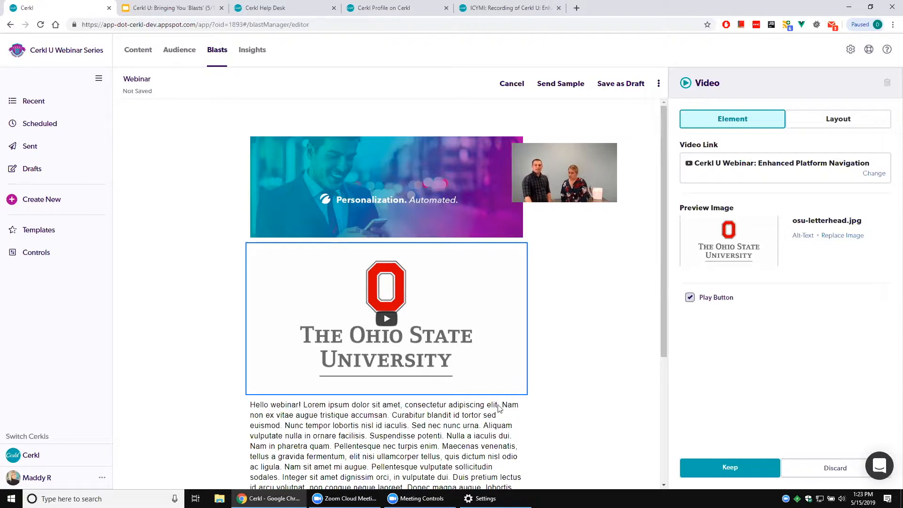
scroll(577, 373, "down", 5)
scroll(582, 375, "up", 5)
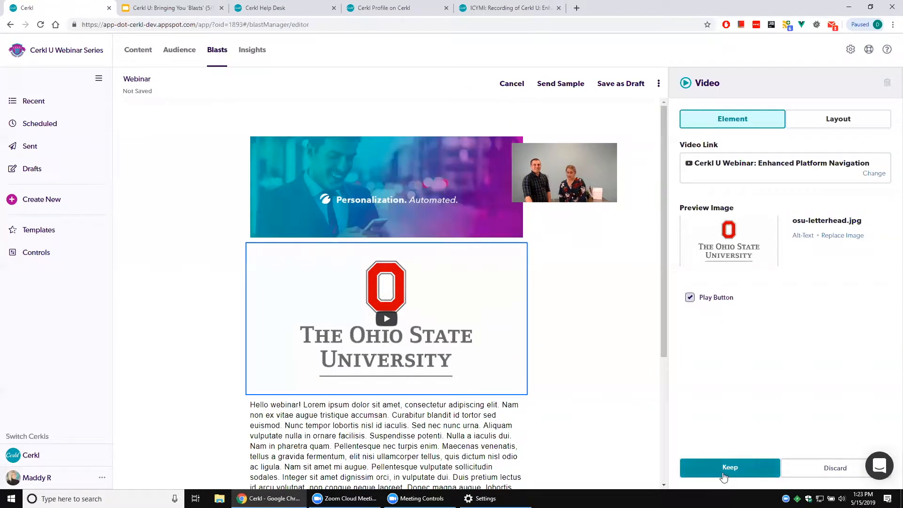
left_click(724, 476)
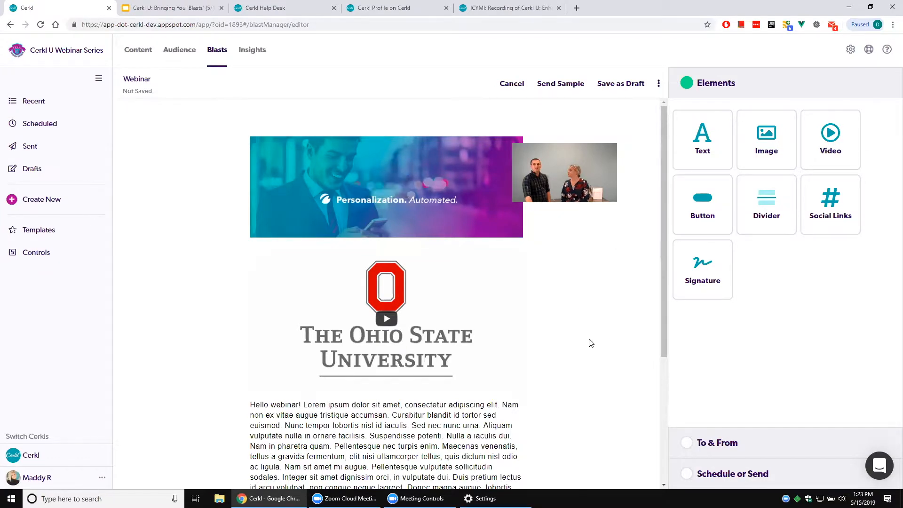
Add a Social Links element between the button and the signature, enable Facebook, Twitter and LinkedIn, then remove Twitter.
scroll(591, 343, "down", 4)
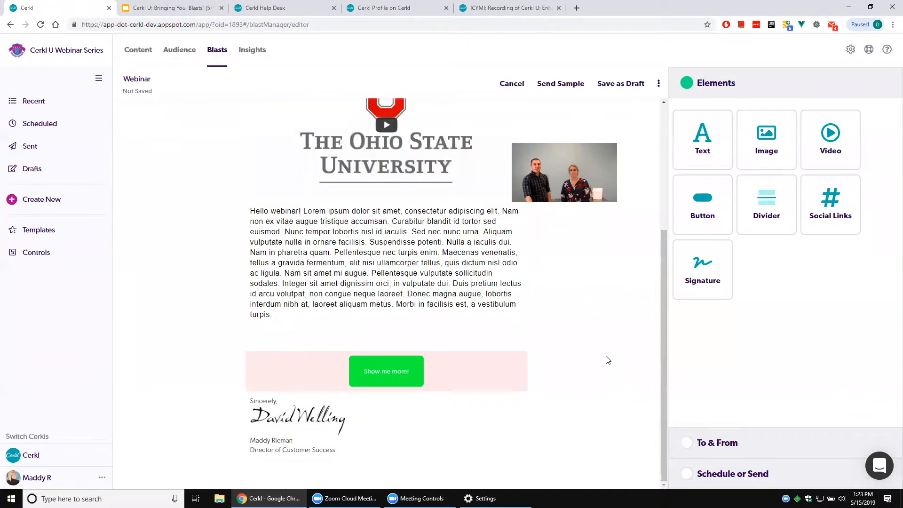
left_click_drag(830, 207, 470, 414)
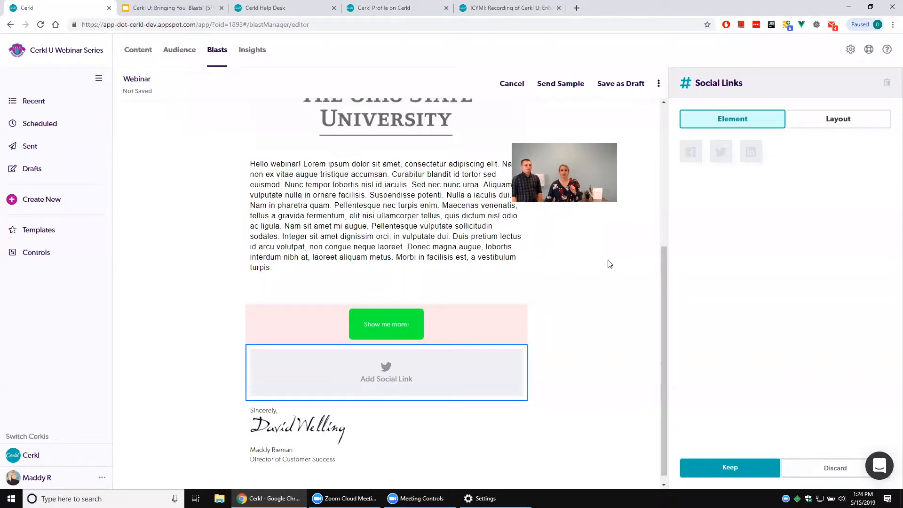
left_click(688, 155)
left_click(718, 157)
left_click(751, 164)
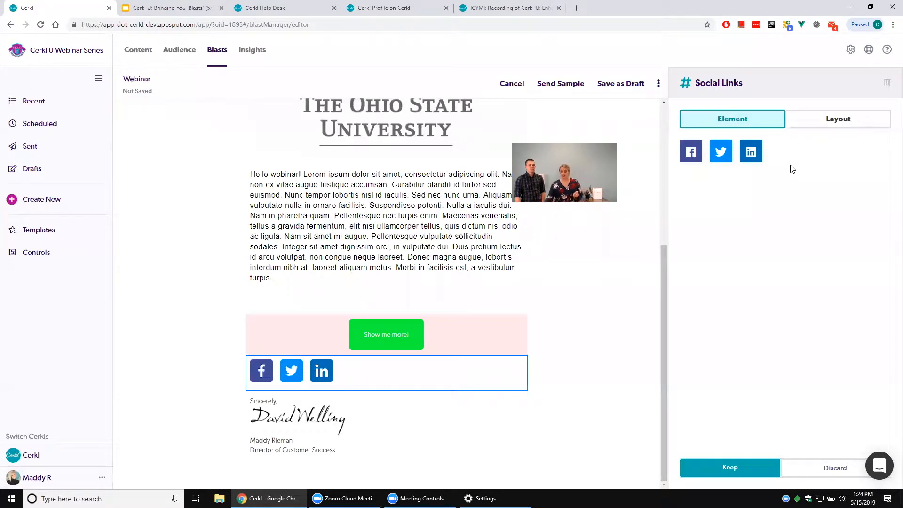
left_click(721, 152)
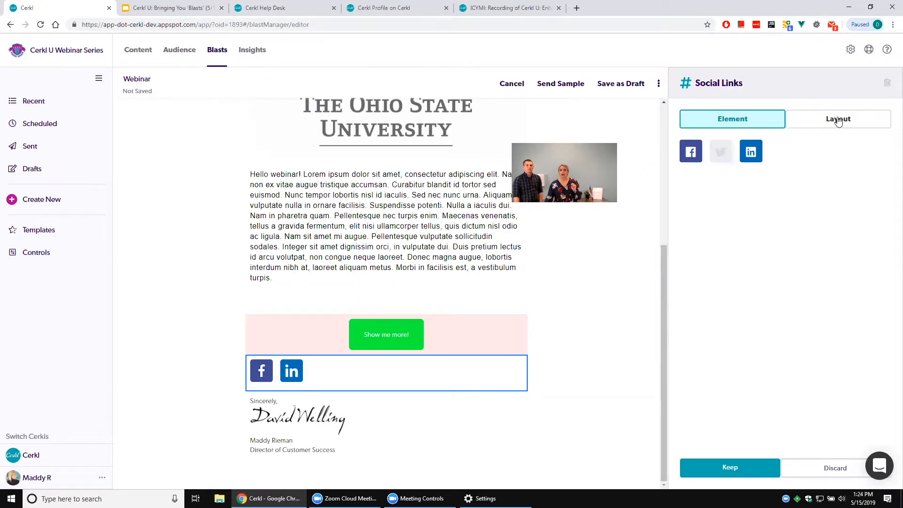
Center the social links horizontally, set top/bottom padding to 35 and left/right padding to 0, and keep the element's settings.
left_click(838, 121)
left_click(726, 173)
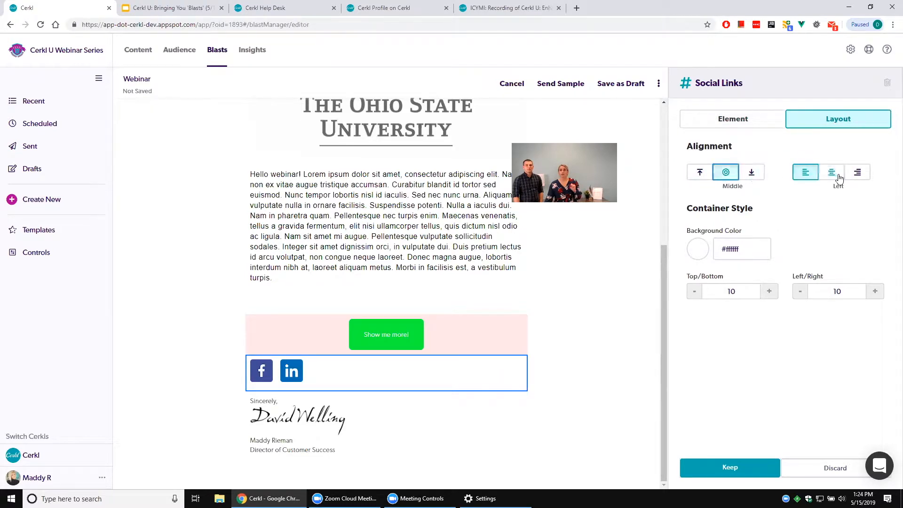
left_click(832, 173)
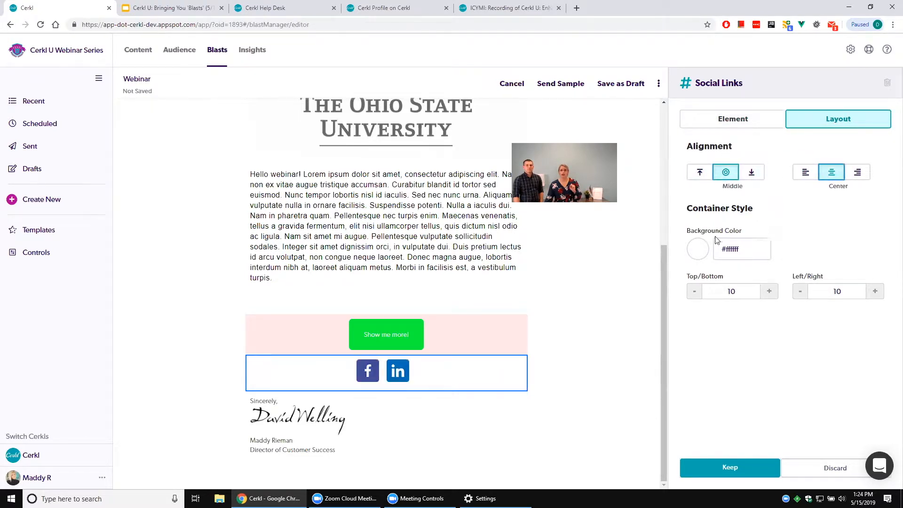
left_click(769, 291)
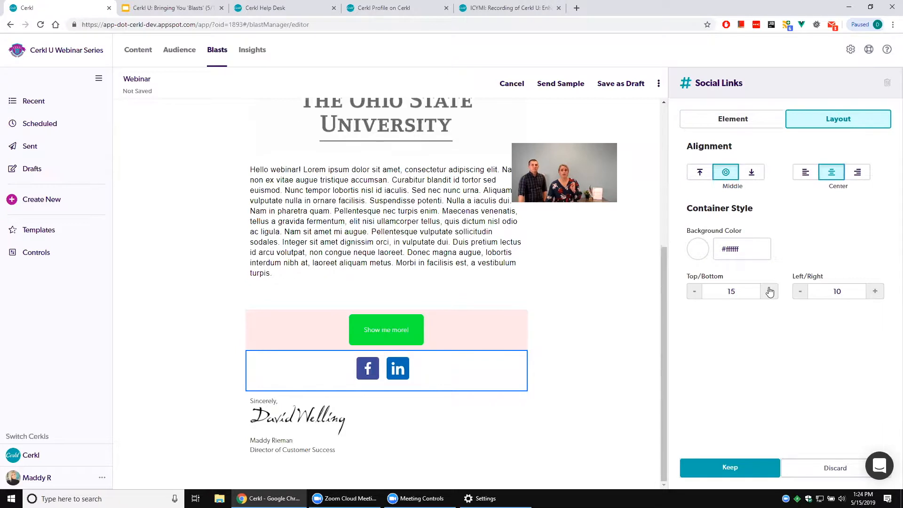
left_click(769, 291)
left_click(770, 291)
left_click(770, 291)
left_click(769, 291)
left_click(800, 291)
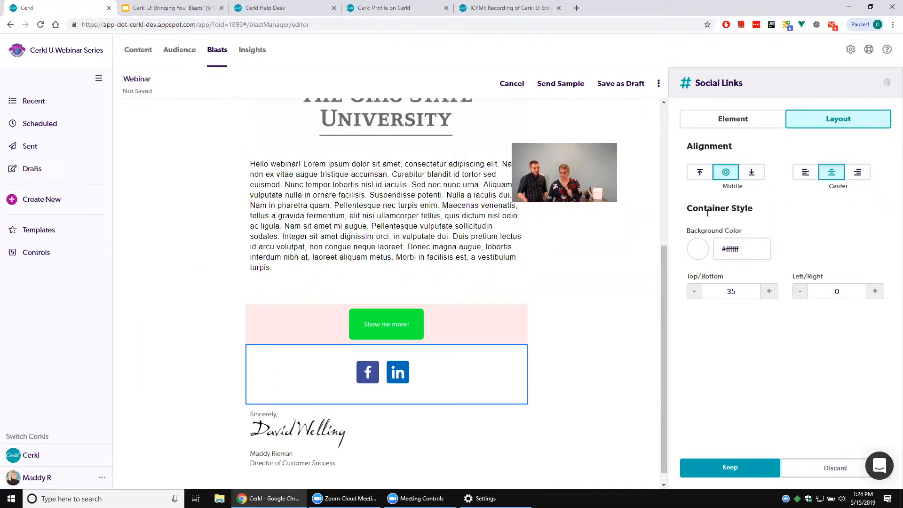
left_click(724, 470)
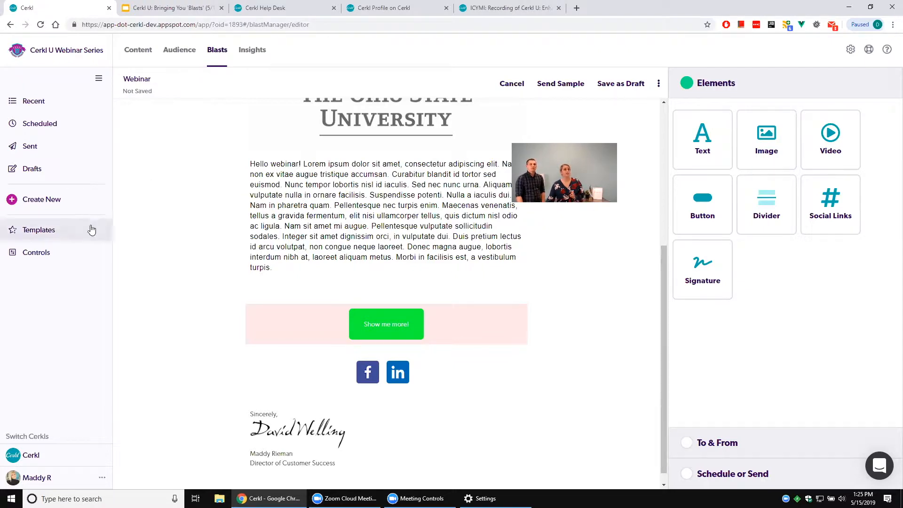
Open the blast Controls and examine the default font-family choices, link color and button settings.
left_click(85, 254)
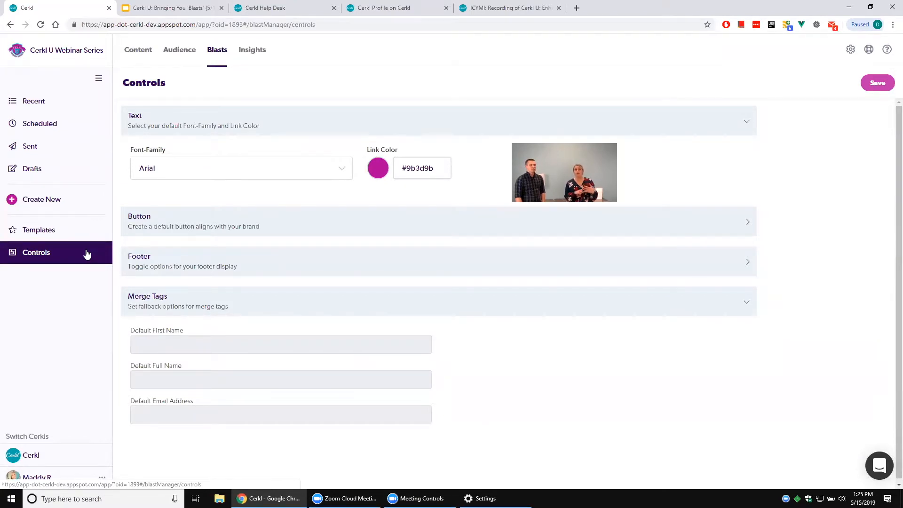
left_click(166, 227)
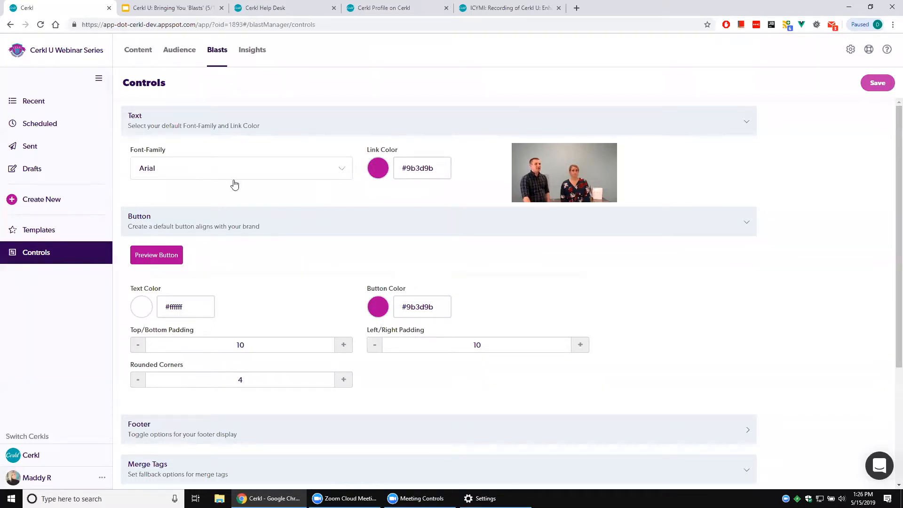
left_click(243, 169)
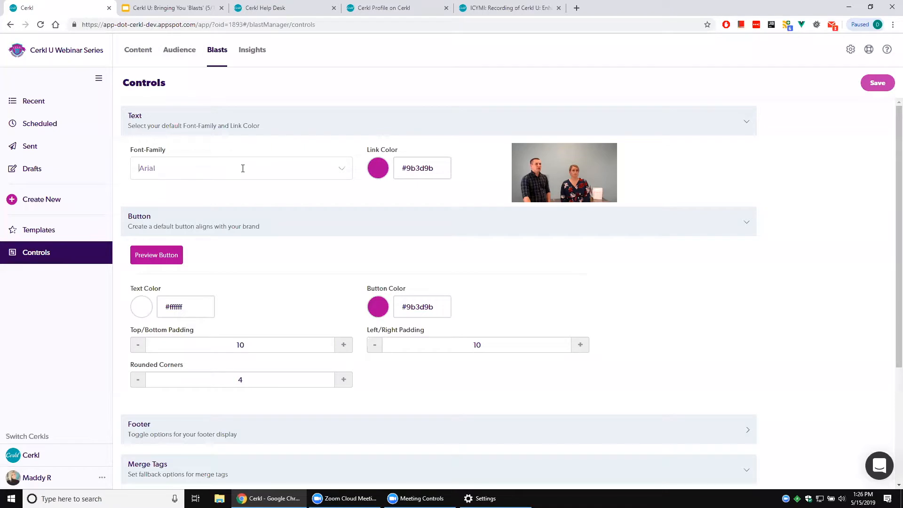
left_click(227, 136)
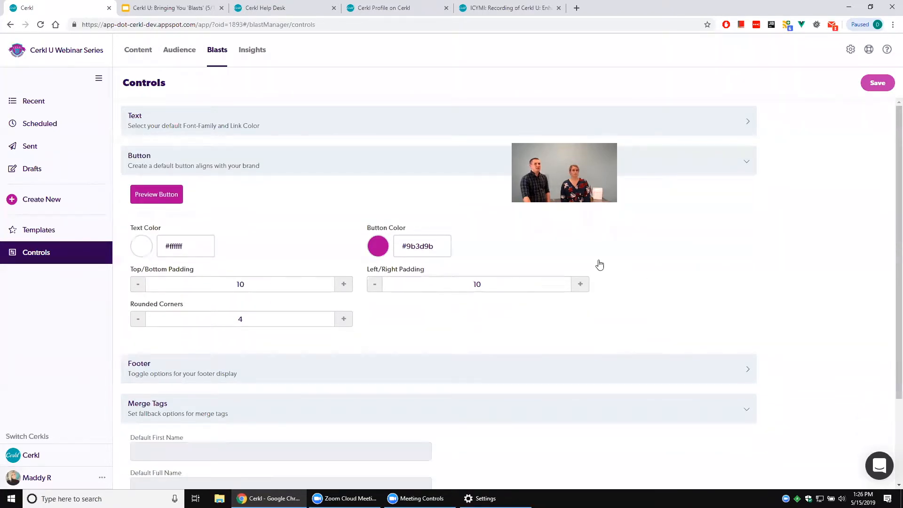
left_click(452, 127)
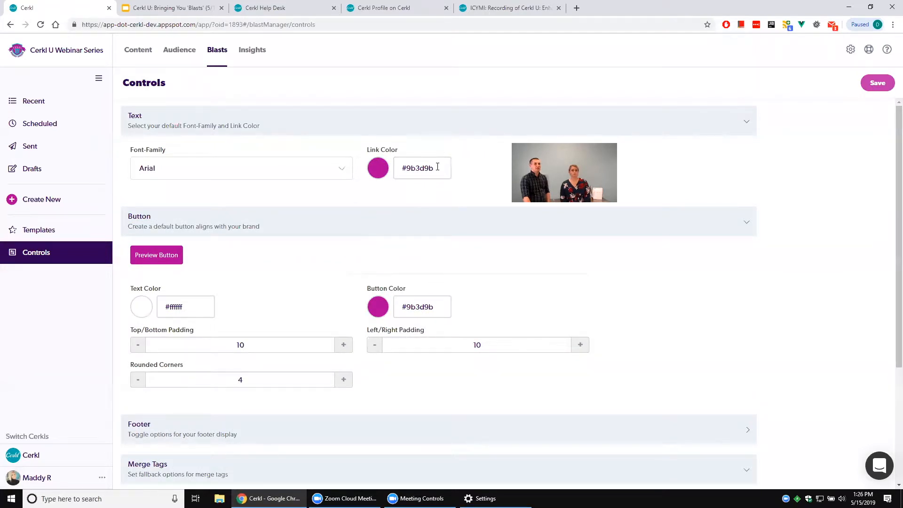
scroll(339, 242, "down", 2)
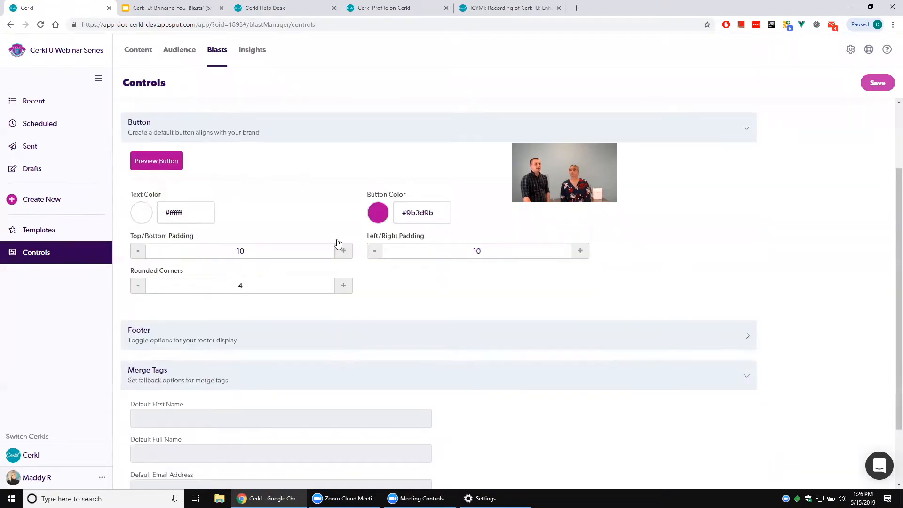
scroll(338, 244, "up", 1)
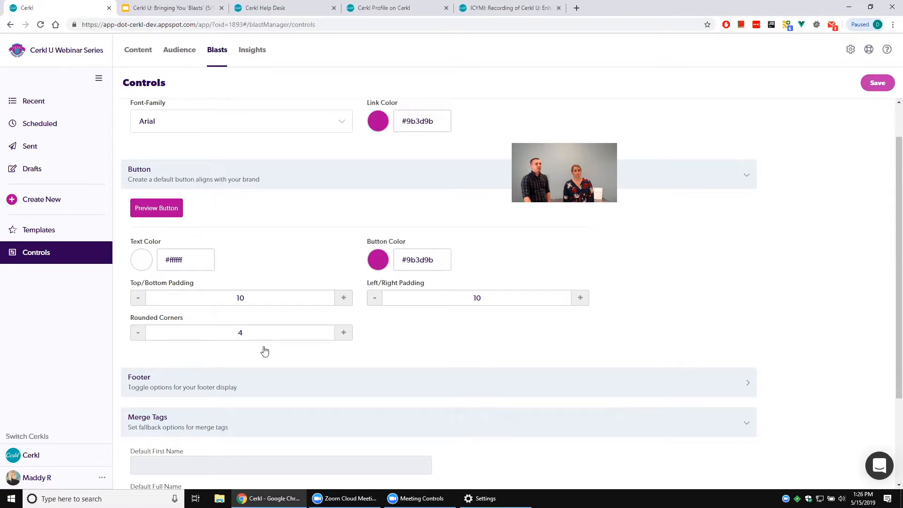
Set the default button's text color to red #ee0000 and its button color to green #04fd00.
left_click(143, 261)
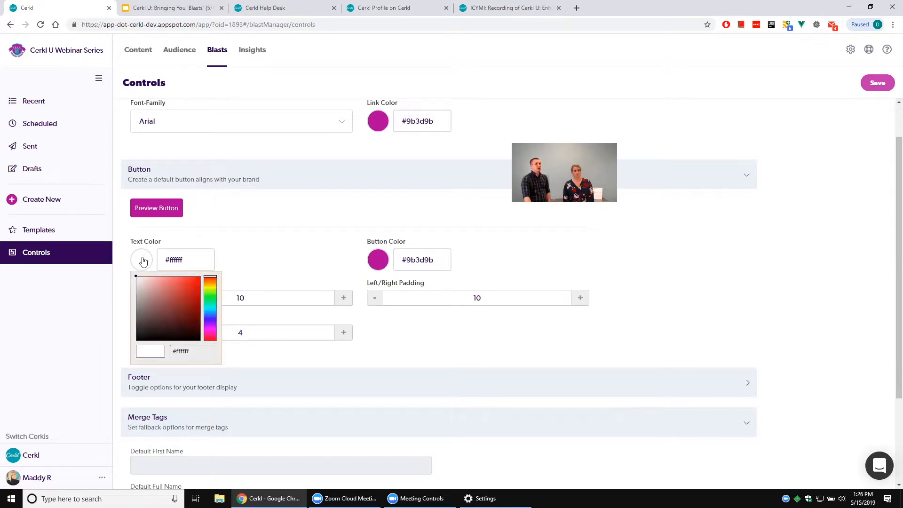
left_click(168, 294)
left_click_drag(179, 294, 205, 280)
left_click(282, 260)
left_click(379, 261)
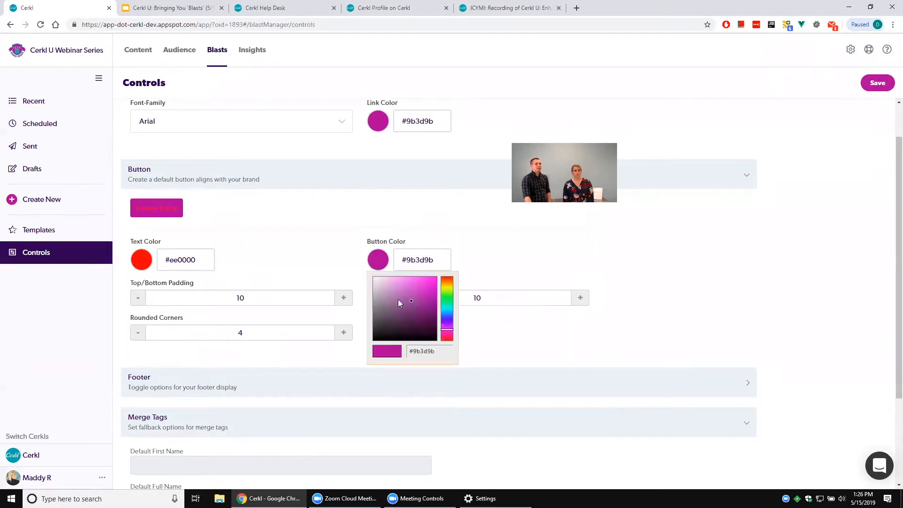
mouse_move(444, 315)
left_mouse_down()
mouse_move(434, 295)
mouse_move(441, 280)
left_mouse_up()
left_click(400, 206)
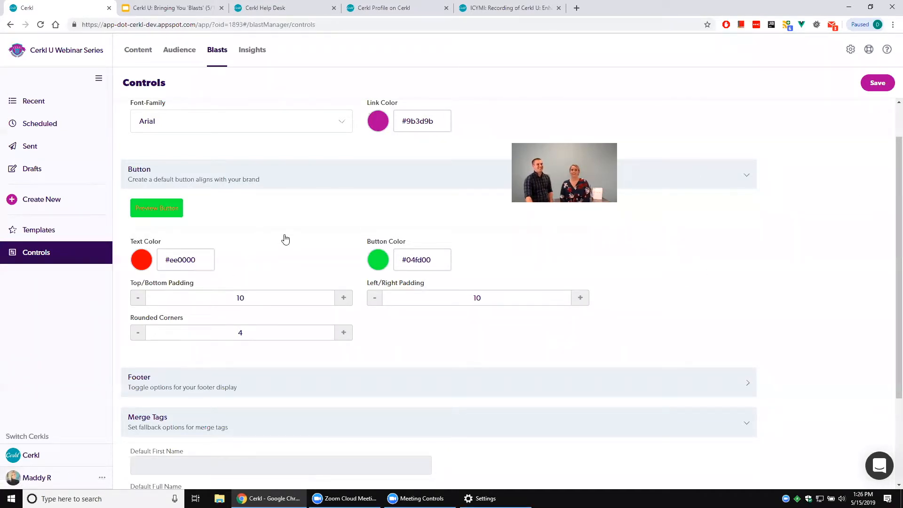
Expand the footer settings and examine the footer preview and its display options.
scroll(270, 226, "down", 3)
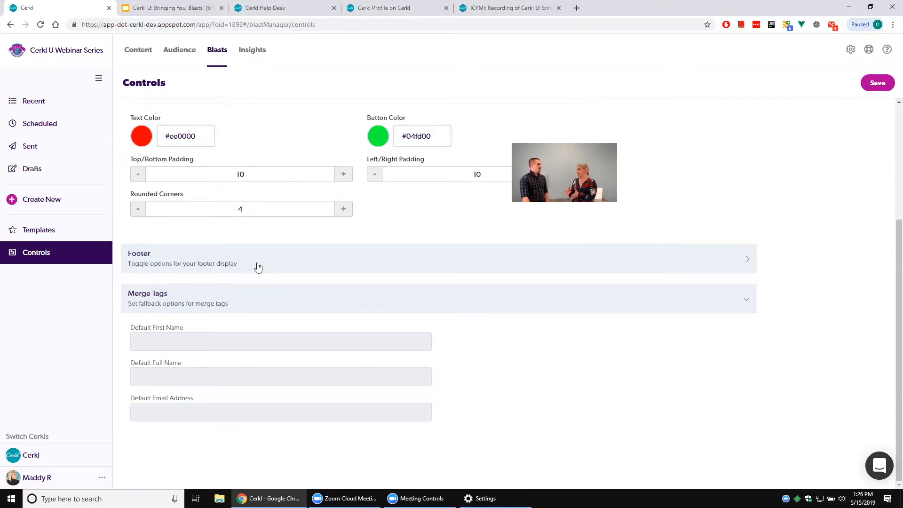
scroll(258, 267, "up", 3)
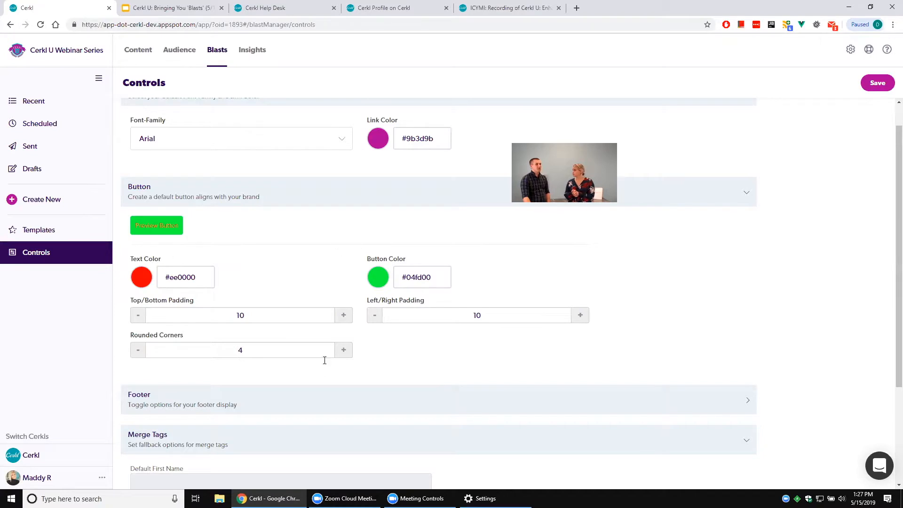
scroll(282, 329, "down", 3)
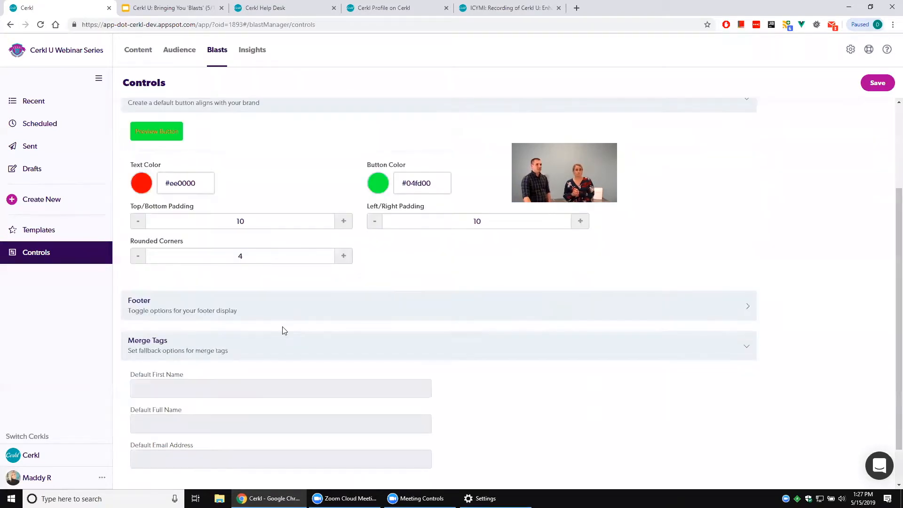
left_click(205, 262)
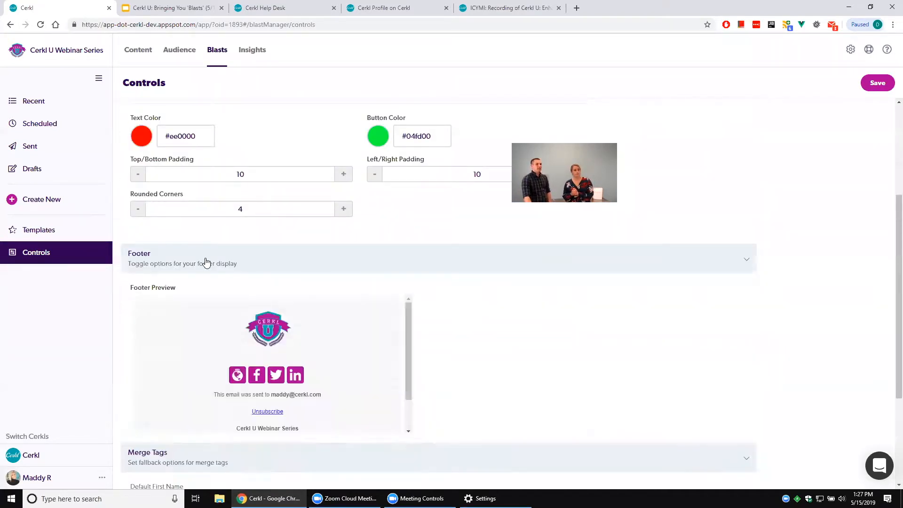
scroll(484, 320, "down", 1)
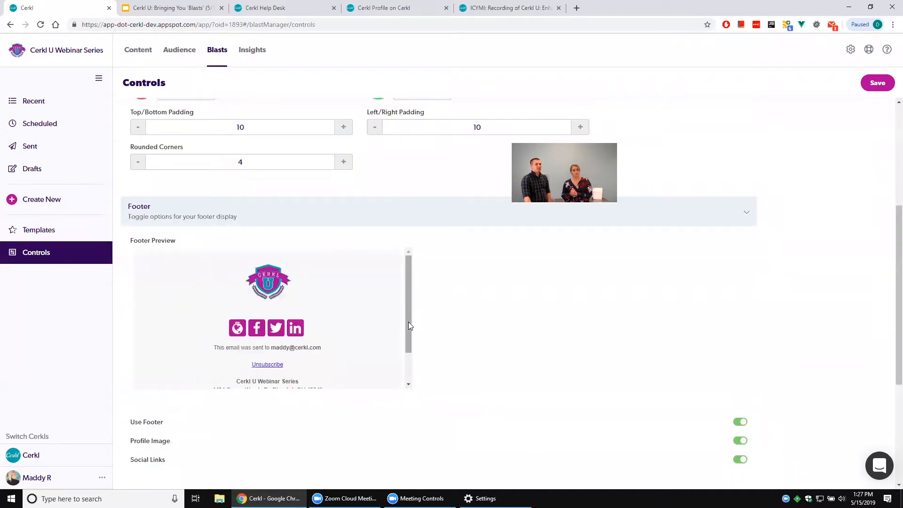
scroll(408, 322, "down", 2)
scroll(397, 328, "up", 1)
scroll(458, 321, "up", 1)
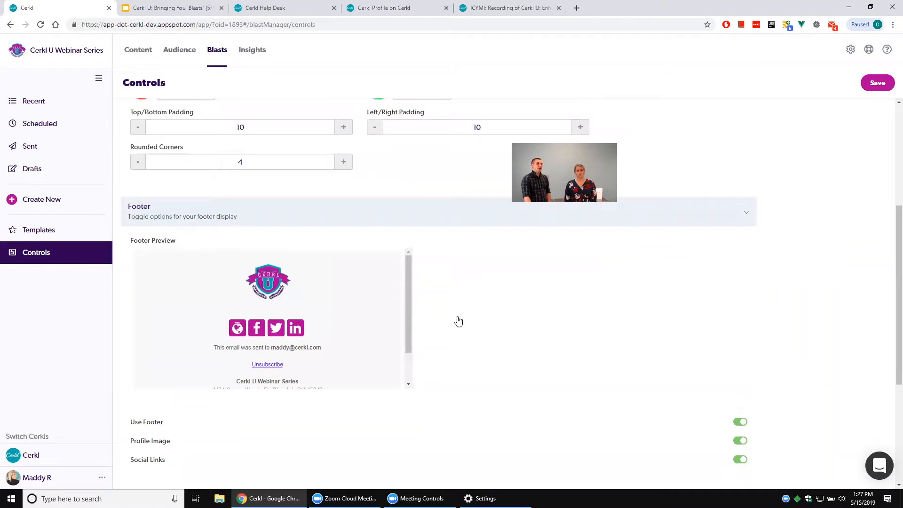
scroll(459, 321, "down", 1)
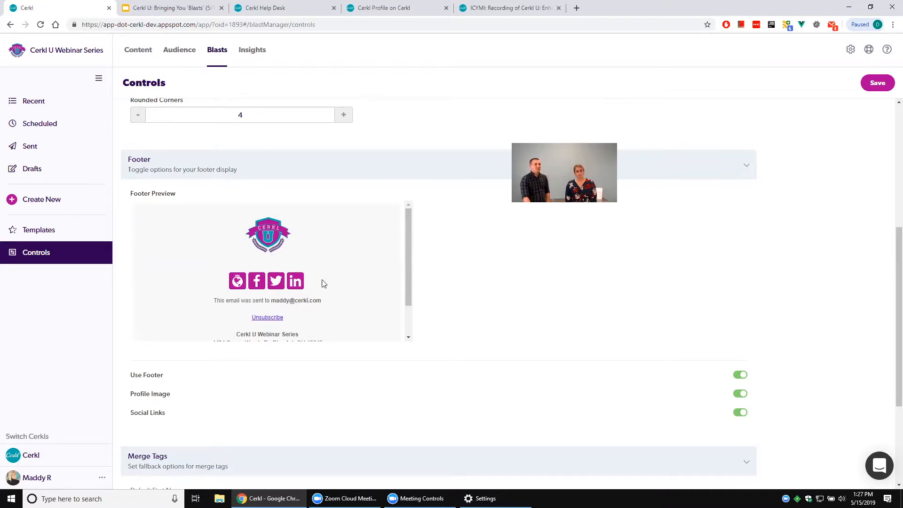
scroll(275, 289, "up", 1)
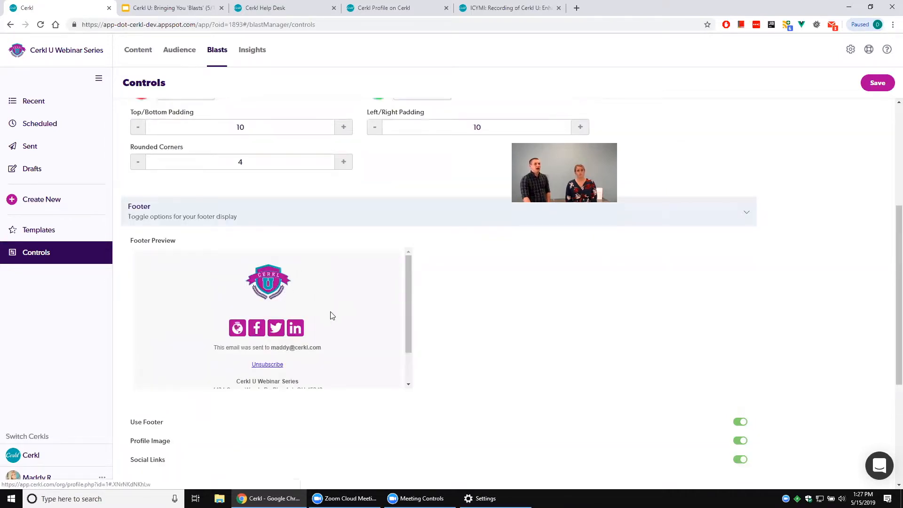
scroll(452, 308, "down", 1)
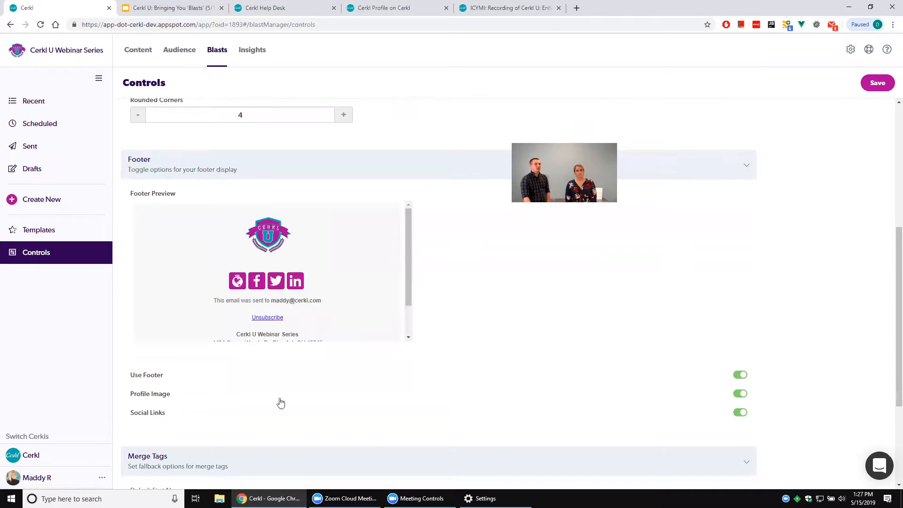
Turn off the social links and the profile image in the default footer.
left_click(741, 412)
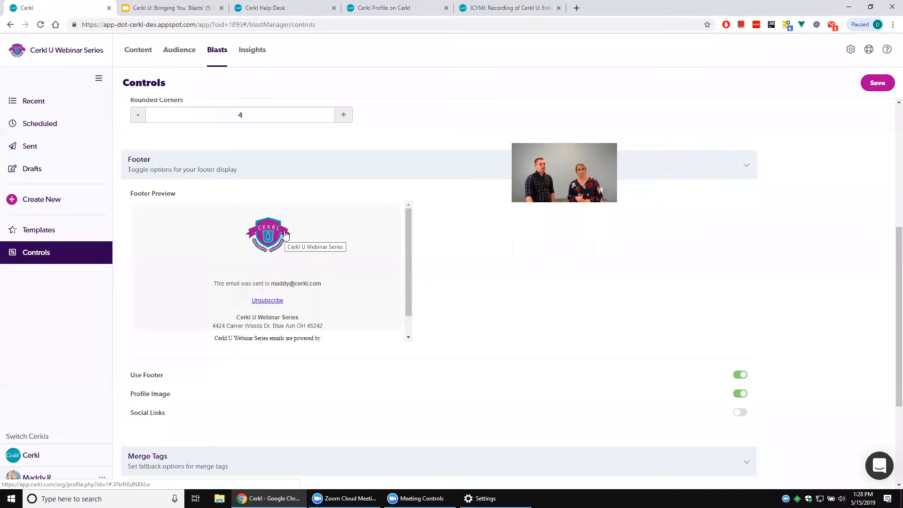
left_click(746, 398)
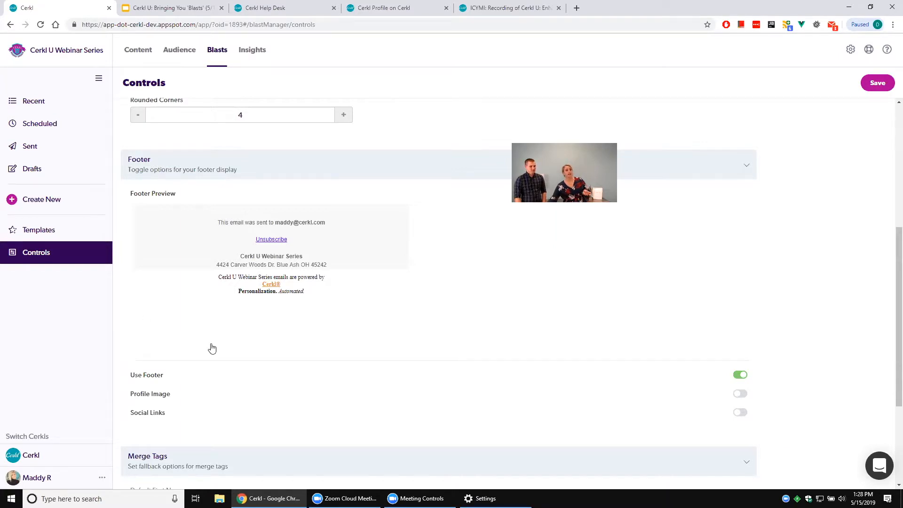
left_click(746, 376)
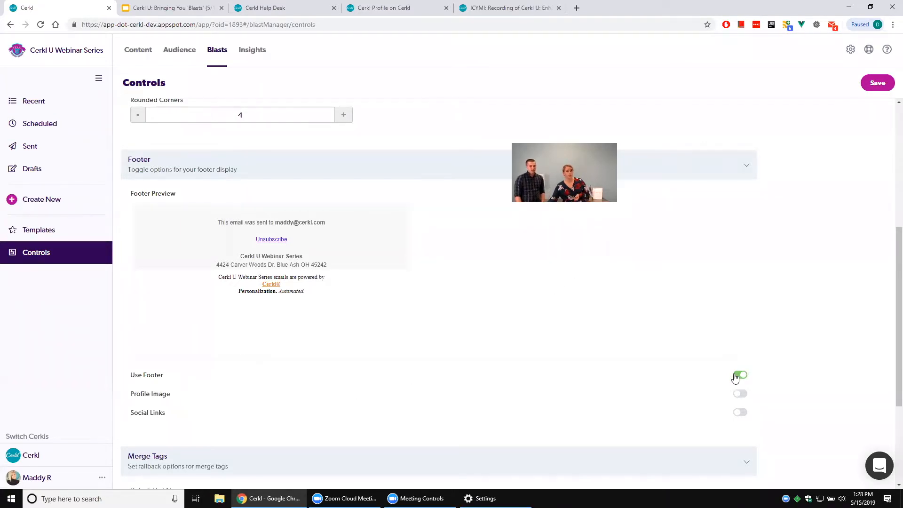
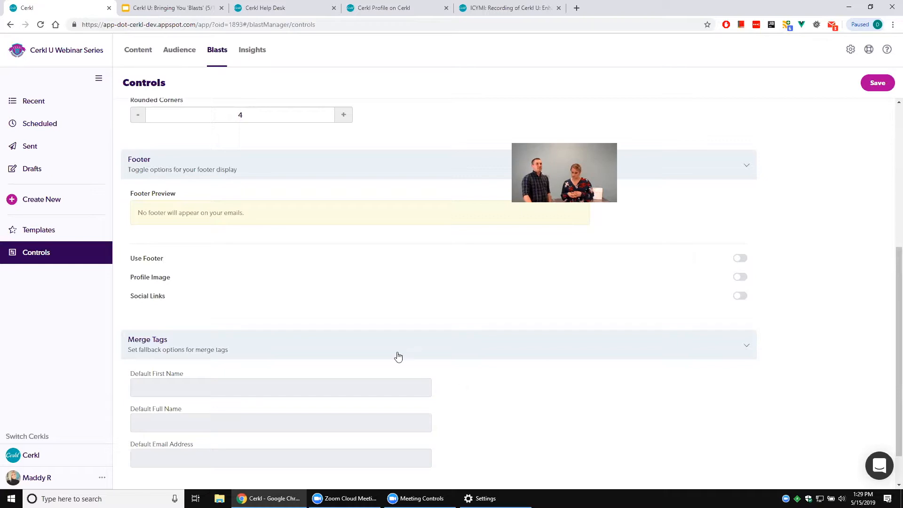
Start a new blast titled "Webinar" and add a text element with the placeholder text to it.
scroll(354, 356, "up", 5)
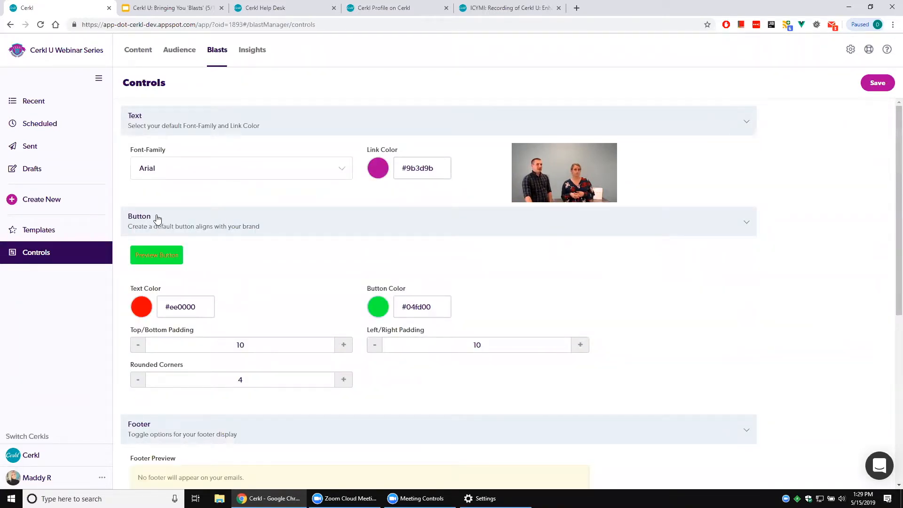
left_click(55, 201)
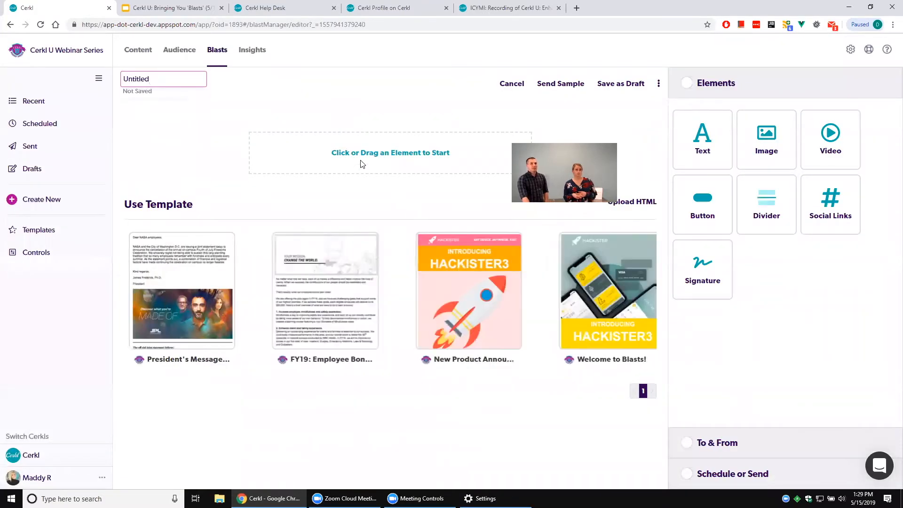
left_click_drag(169, 79, 122, 73)
type("Webinar")
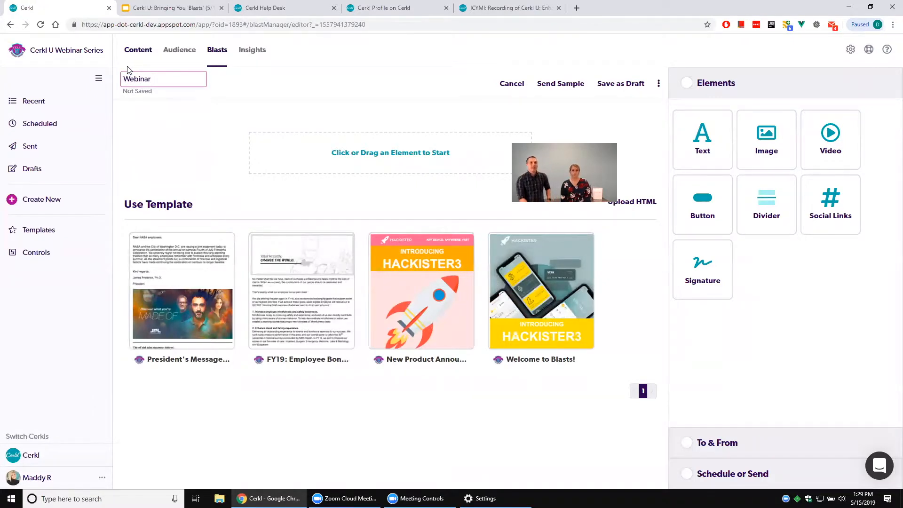
mouse_move(441, 301)
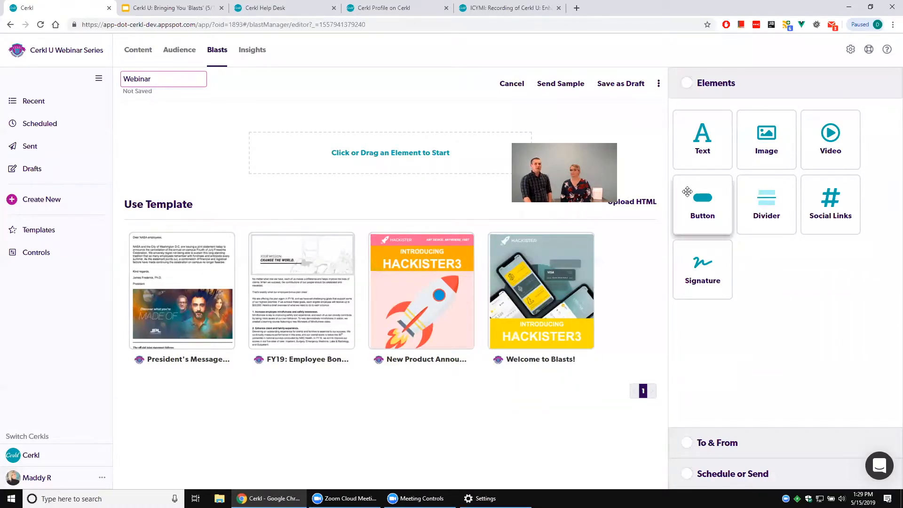
left_click_drag(699, 146, 440, 172)
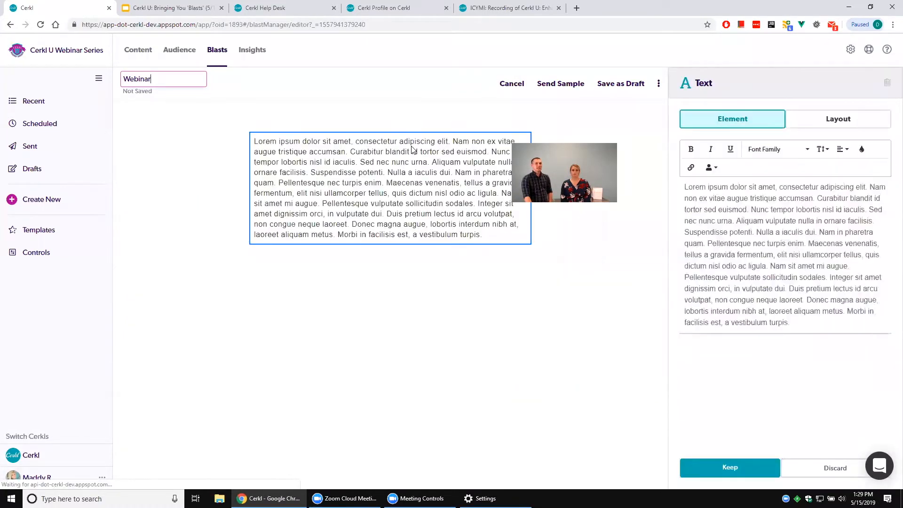
left_click(728, 470)
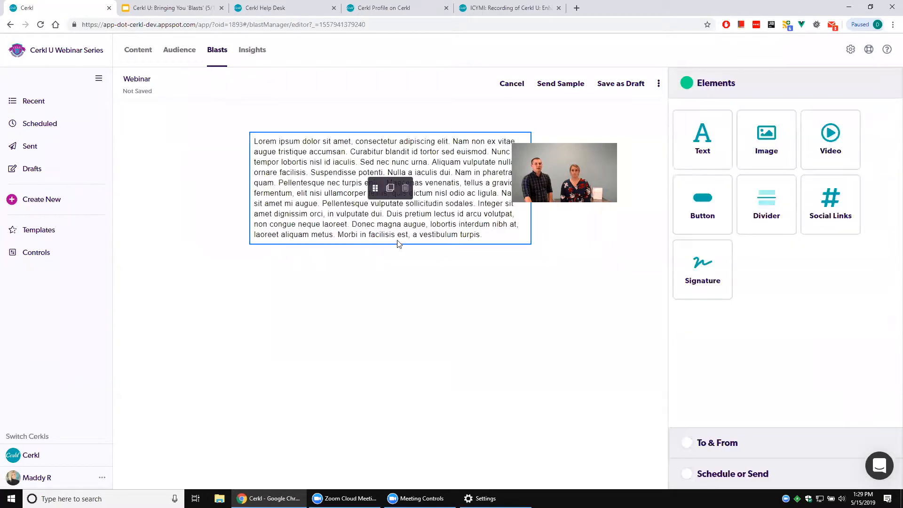
Add an image element above the text using personalization-automated.png and keep it.
left_click_drag(766, 141, 414, 134)
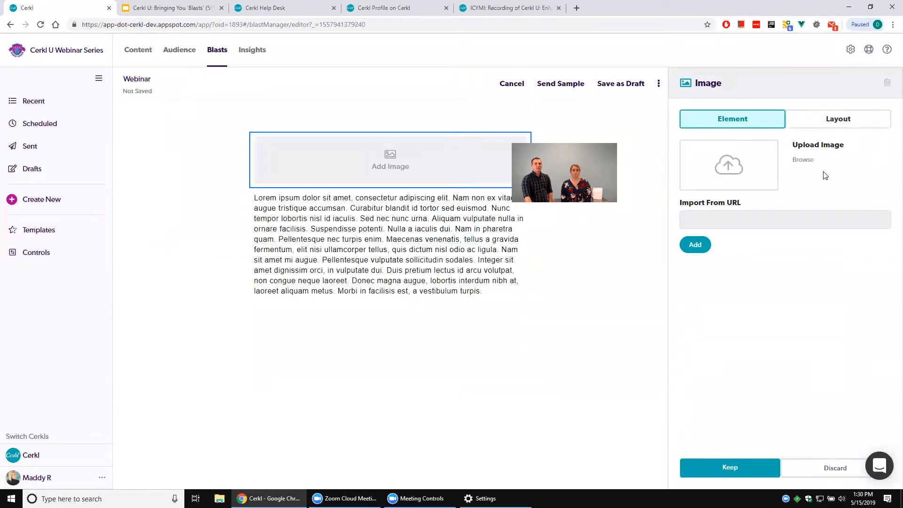
left_click(802, 160)
double_click(317, 79)
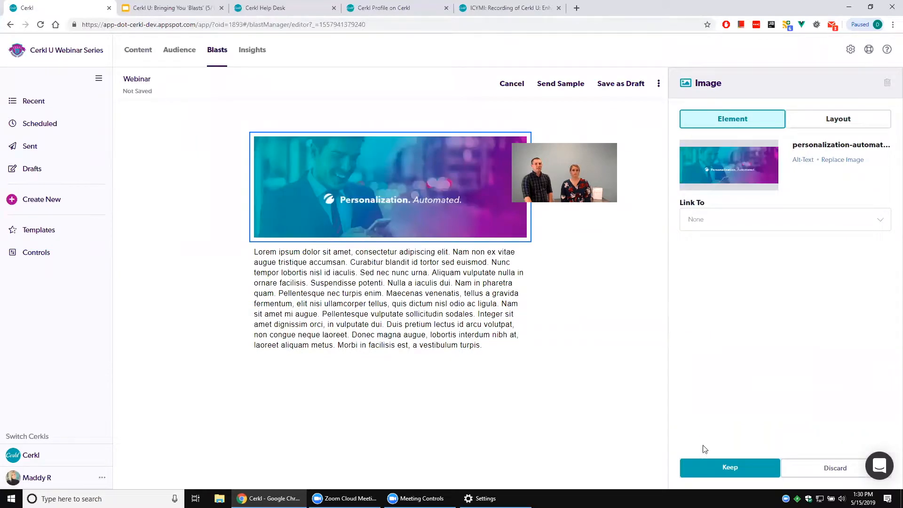
left_click(749, 471)
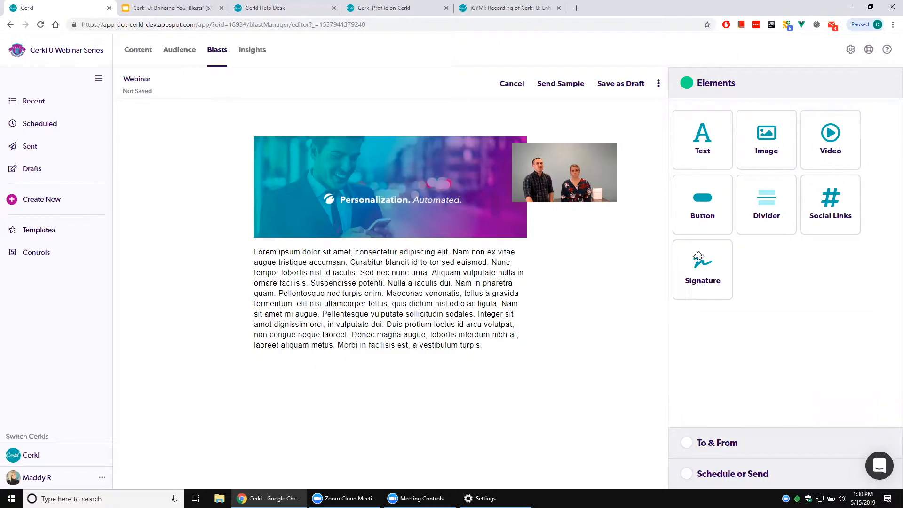
Add an image element in a second column beside the text and fill it with quoc.png.
left_click_drag(768, 133, 535, 304)
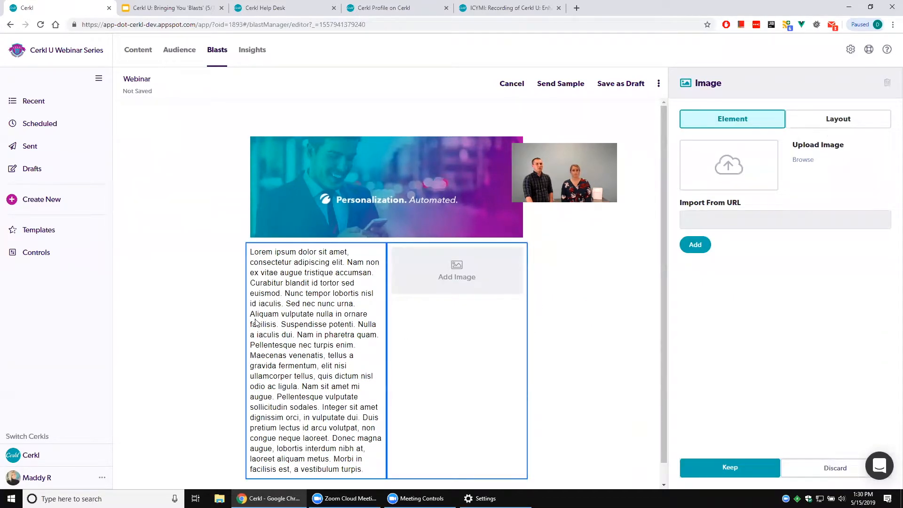
scroll(369, 325, "down", 1)
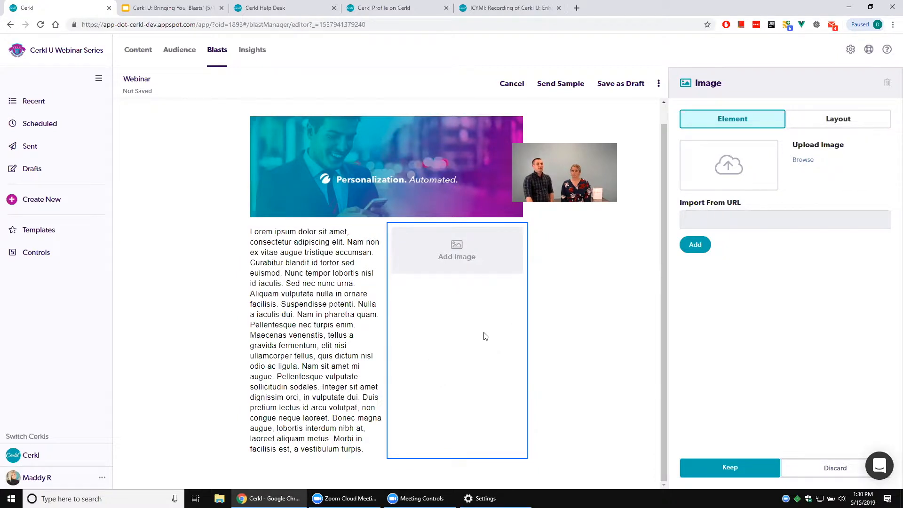
left_click(803, 161)
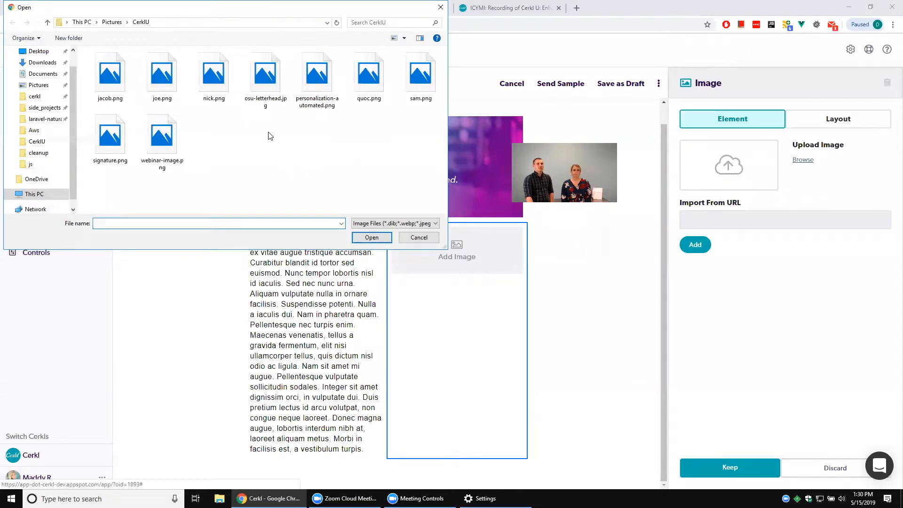
double_click(369, 75)
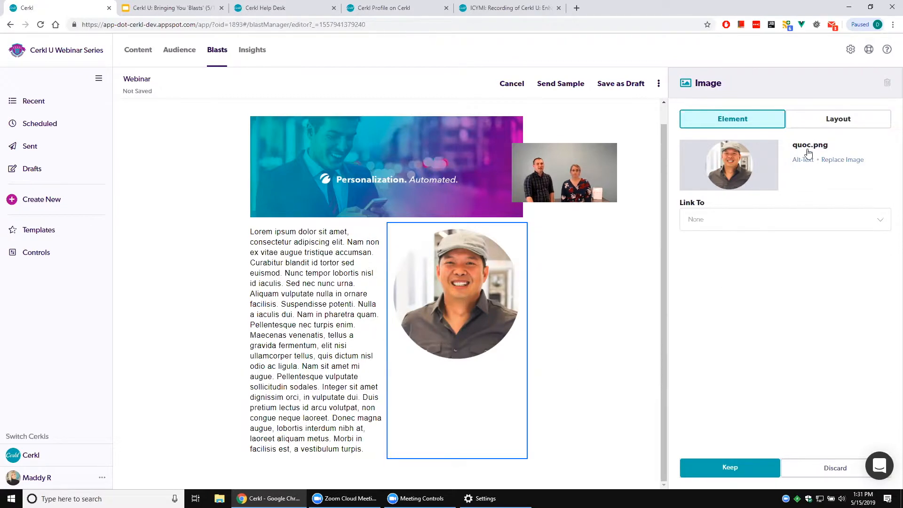
Set the portrait image's vertical alignment to Middle and keep the element.
left_click(830, 119)
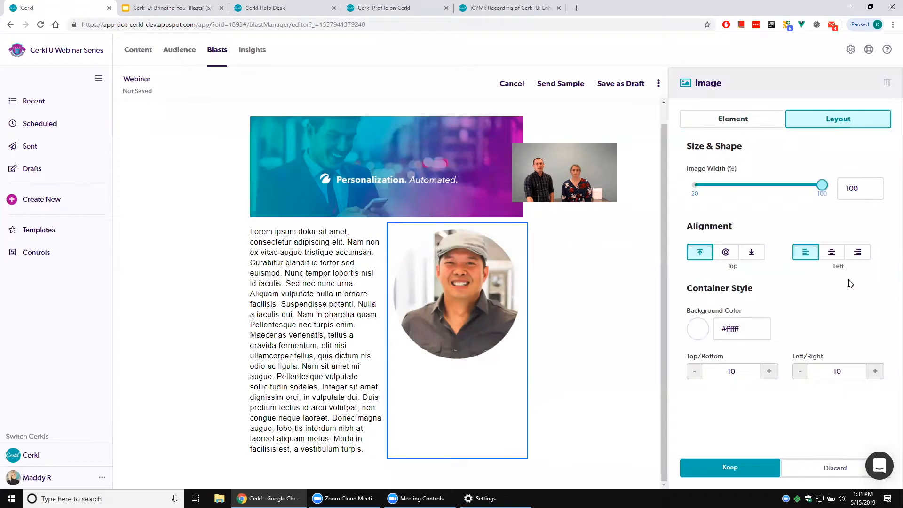
left_click(727, 253)
left_click(751, 256)
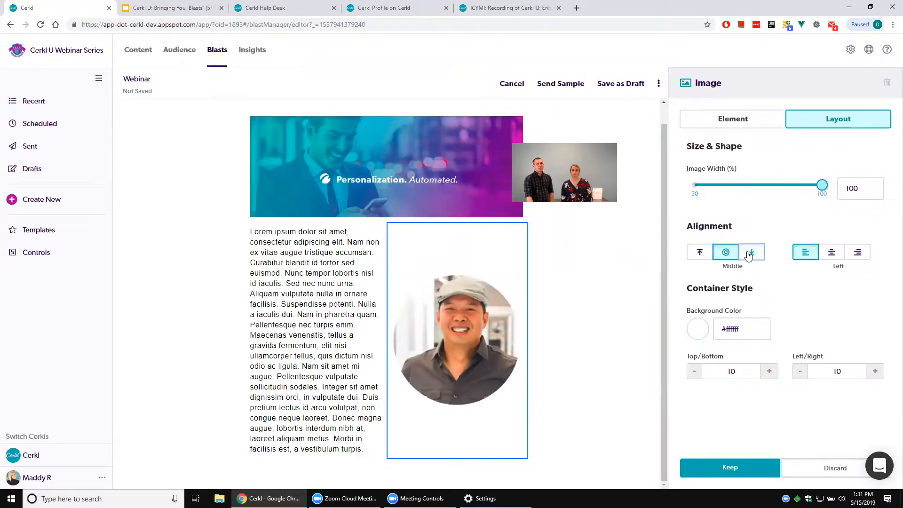
left_click(727, 254)
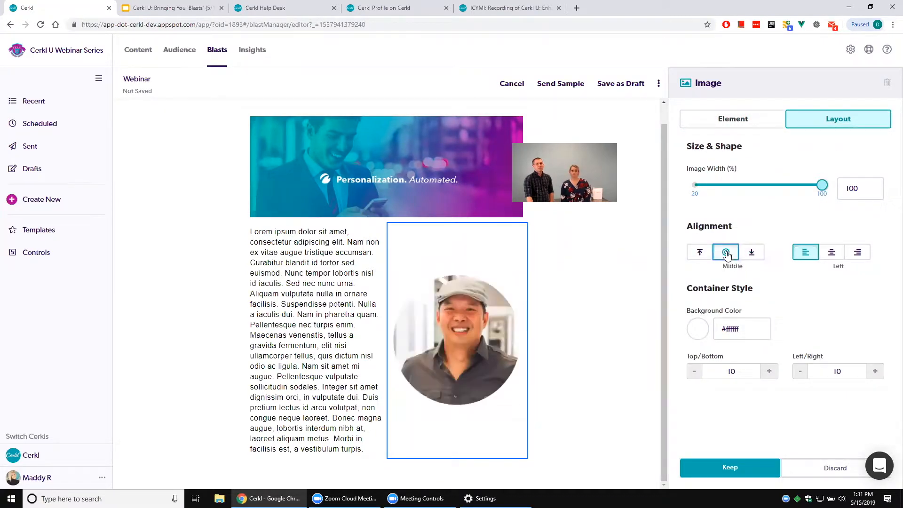
left_click(750, 469)
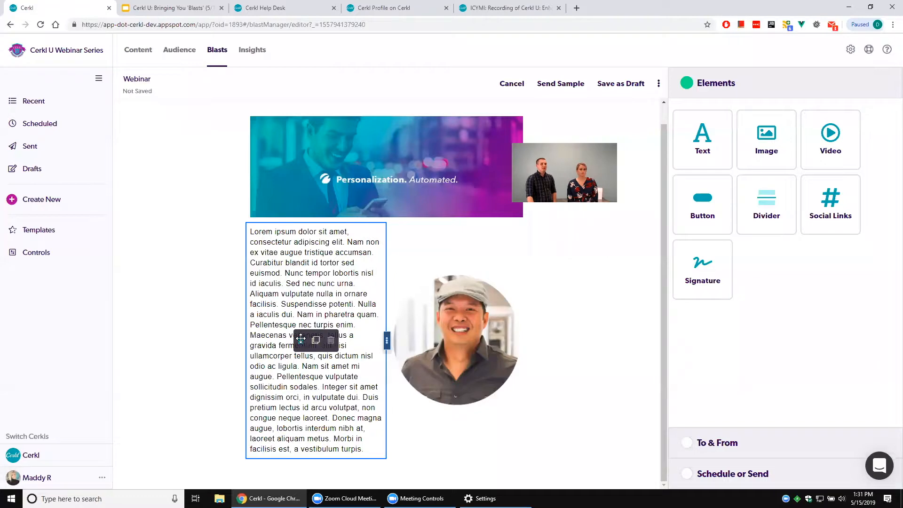
Move the banner image between the text and the portrait, and delete it from the blast.
mouse_move(345, 193)
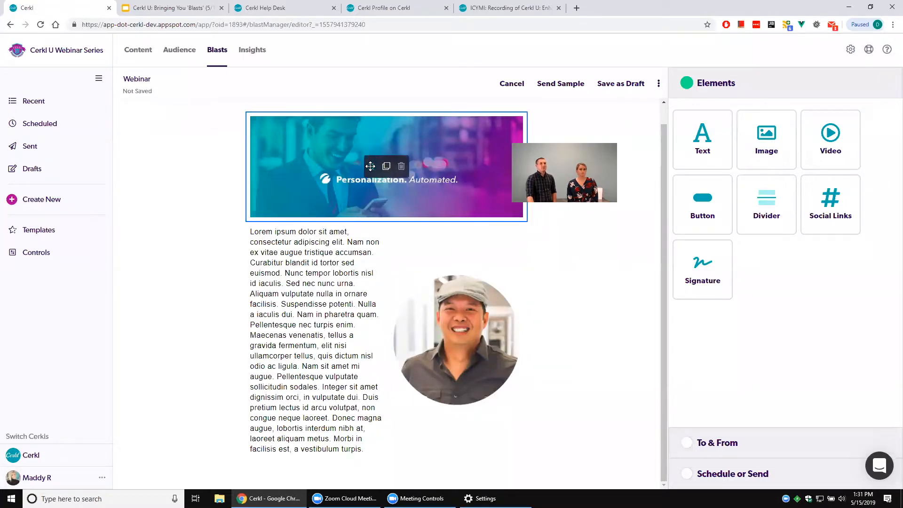
left_click_drag(370, 166, 387, 309)
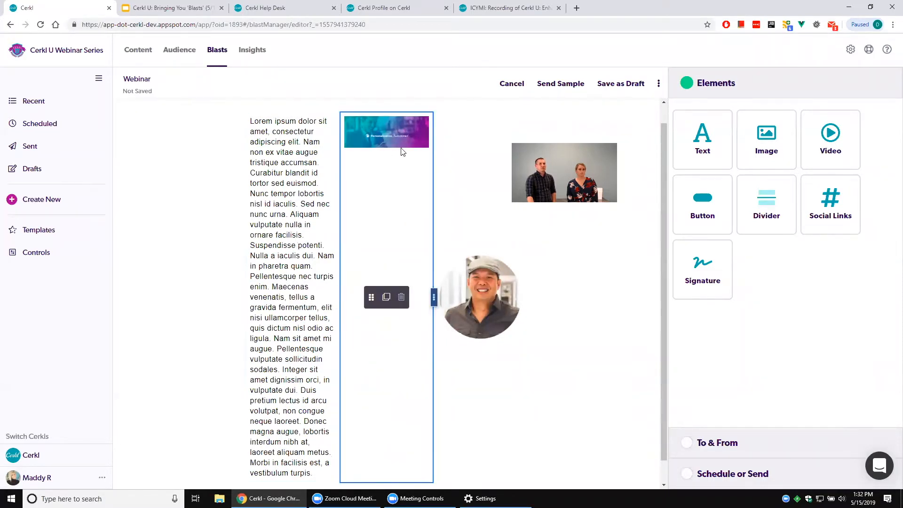
left_click(403, 298)
left_click(474, 311)
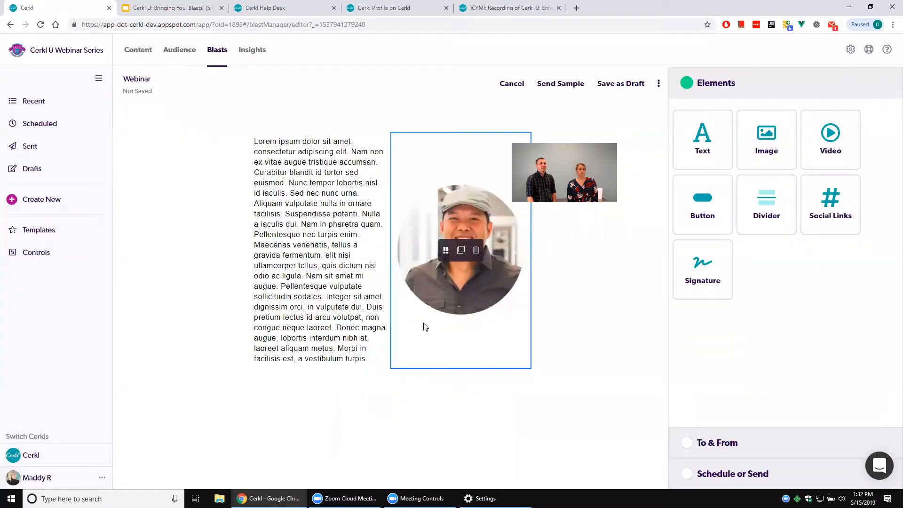
Duplicate the portrait image and keep the copy below the text row.
mouse_move(343, 236)
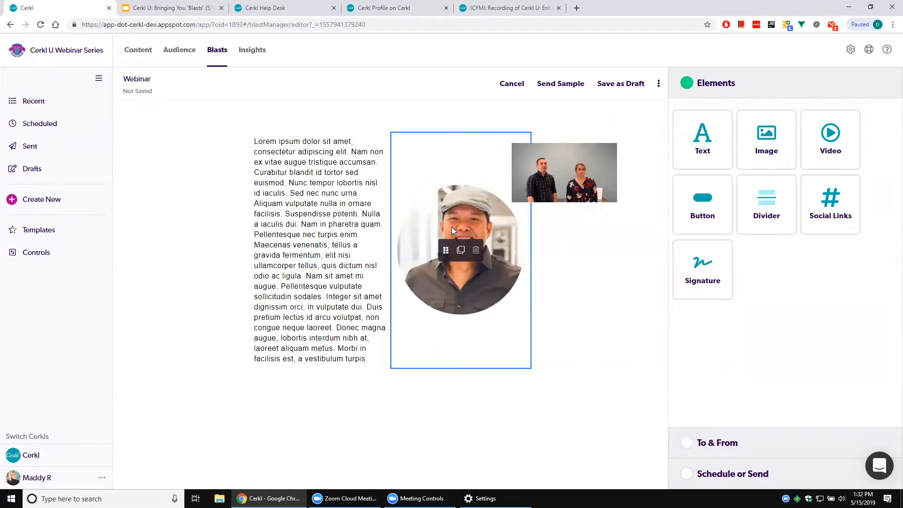
left_click(461, 250)
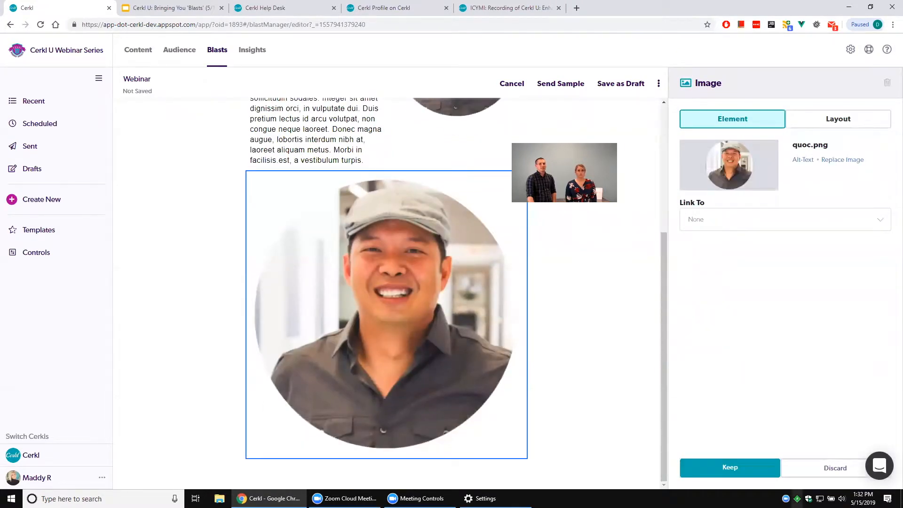
left_click(747, 466)
Try adjusting the text column's width, and move the text-and-portrait row below the full-width portrait.
scroll(554, 389, "up", 5)
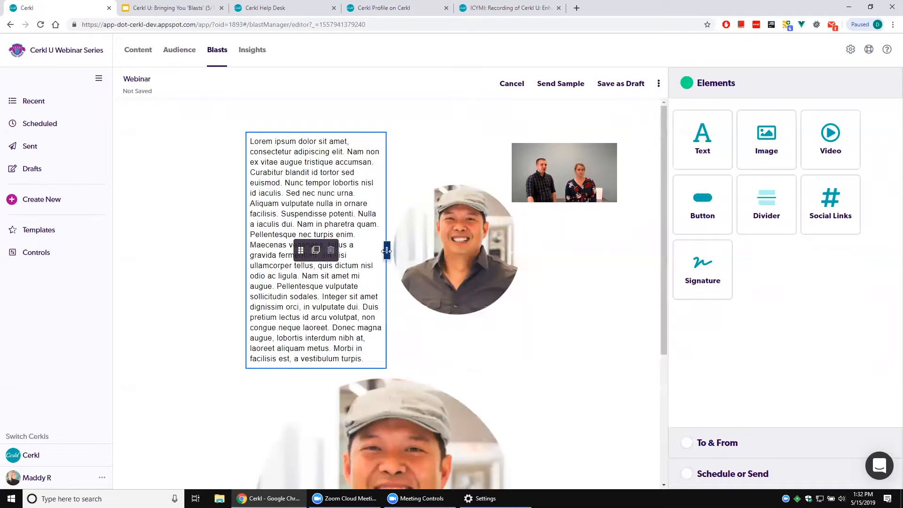
left_click_drag(383, 253, 377, 276)
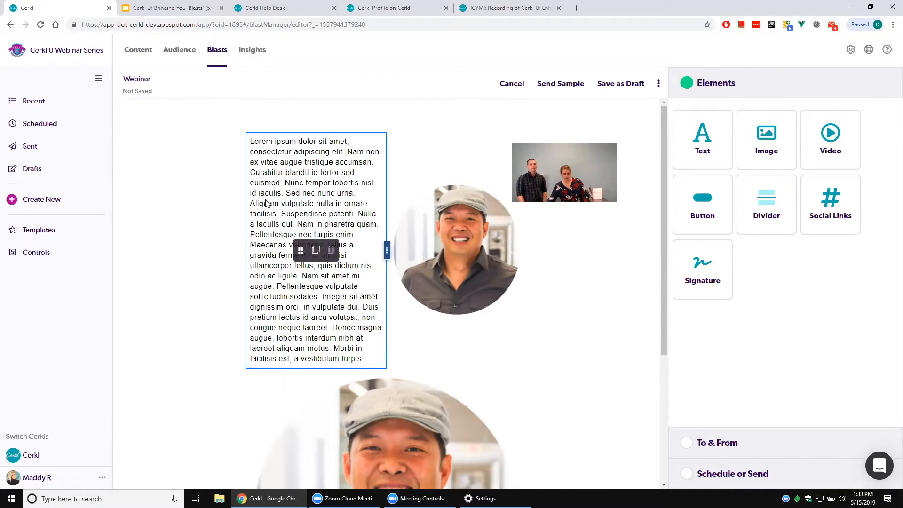
scroll(355, 422, "down", 4)
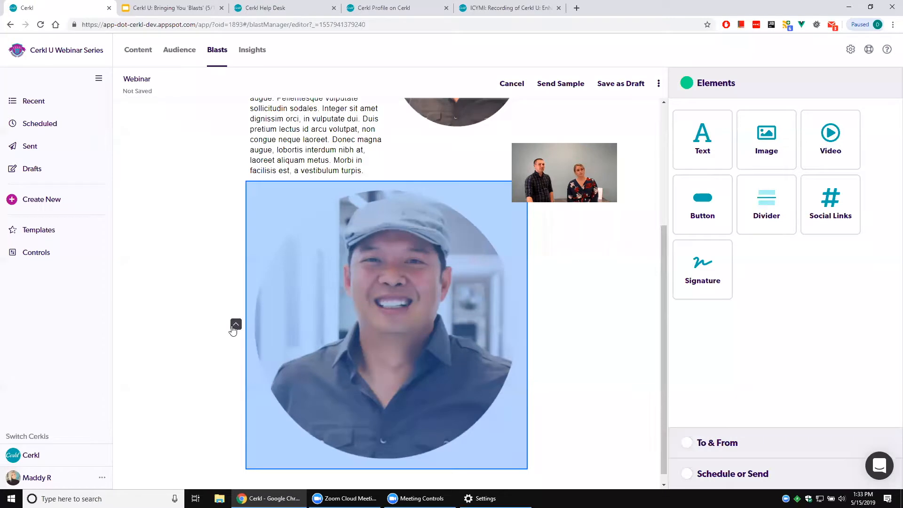
scroll(233, 329, "up", 4)
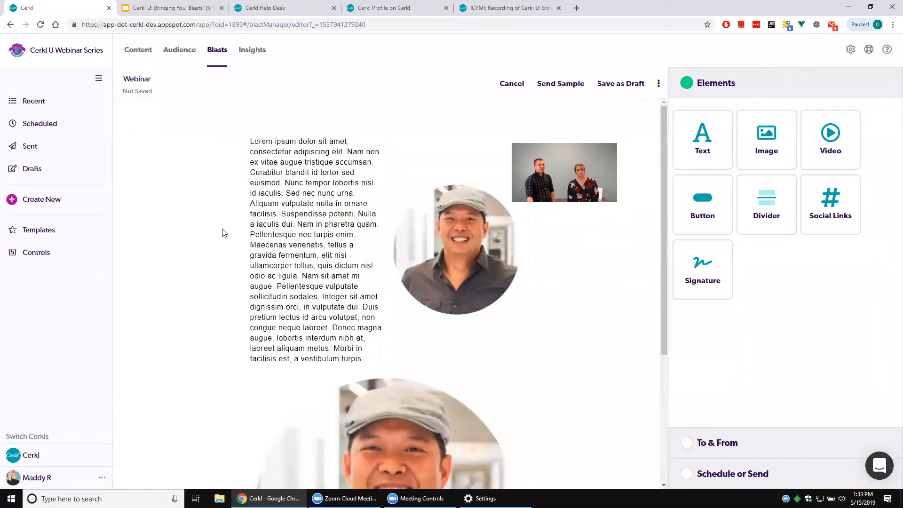
left_click(236, 250)
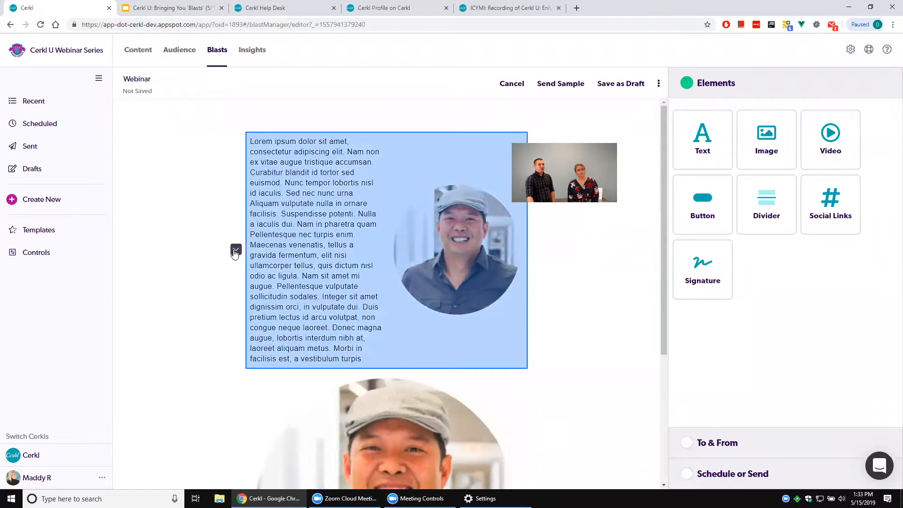
left_click(236, 250)
Delete the text element beside the smaller portrait.
scroll(231, 272, "down", 4)
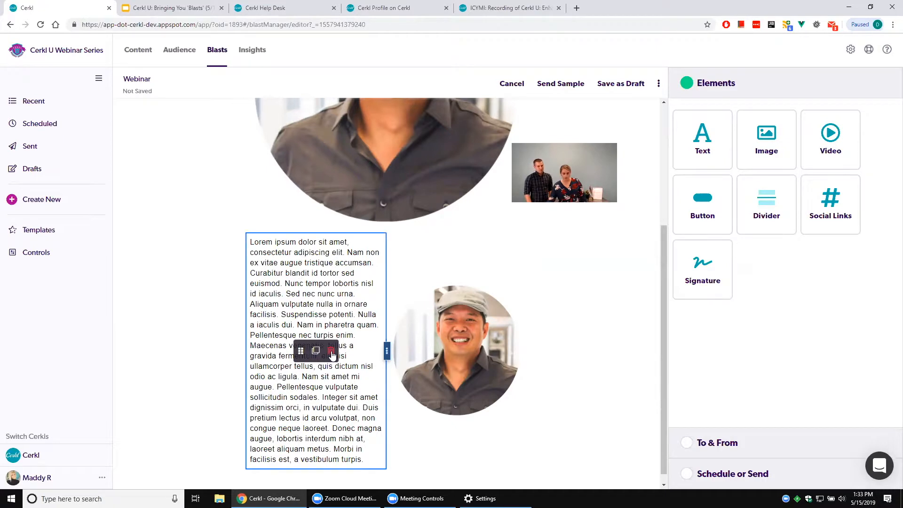
left_click(332, 354)
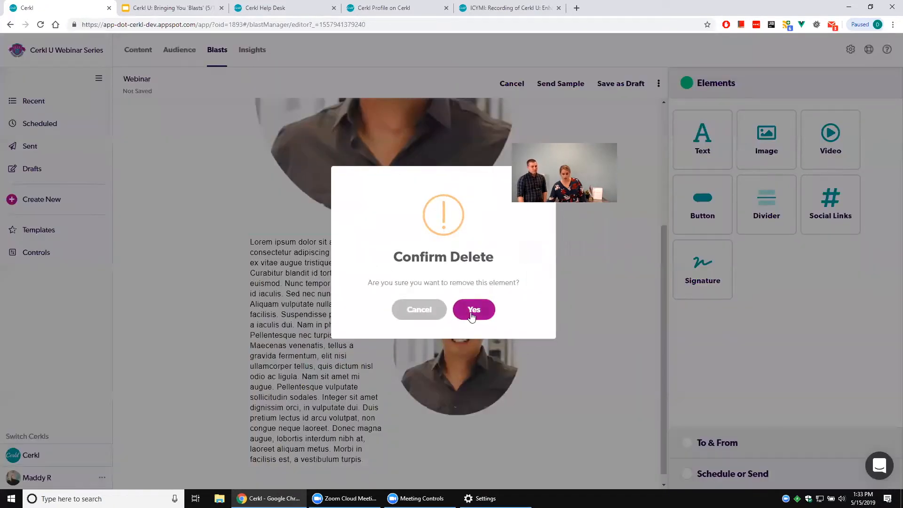
left_click(471, 310)
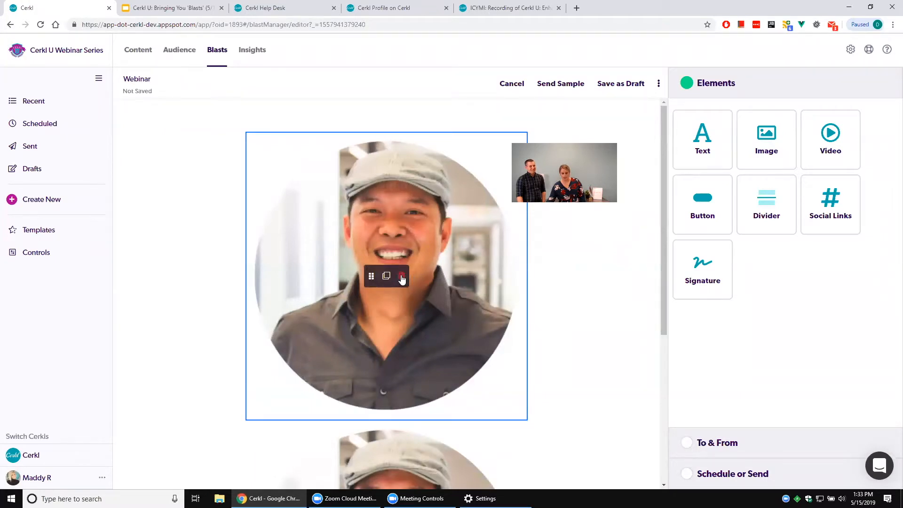
Replace the upper portrait with personalization-automated.png and keep the element.
left_click(414, 198)
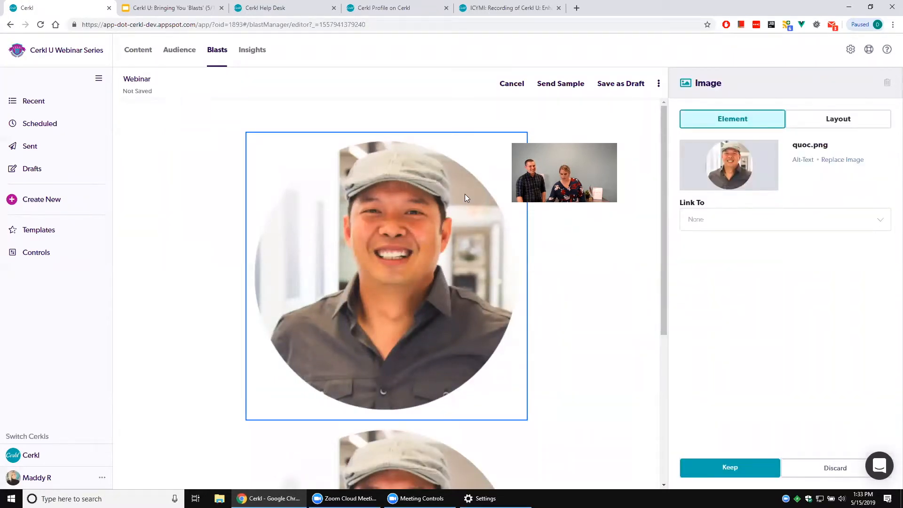
left_click(835, 160)
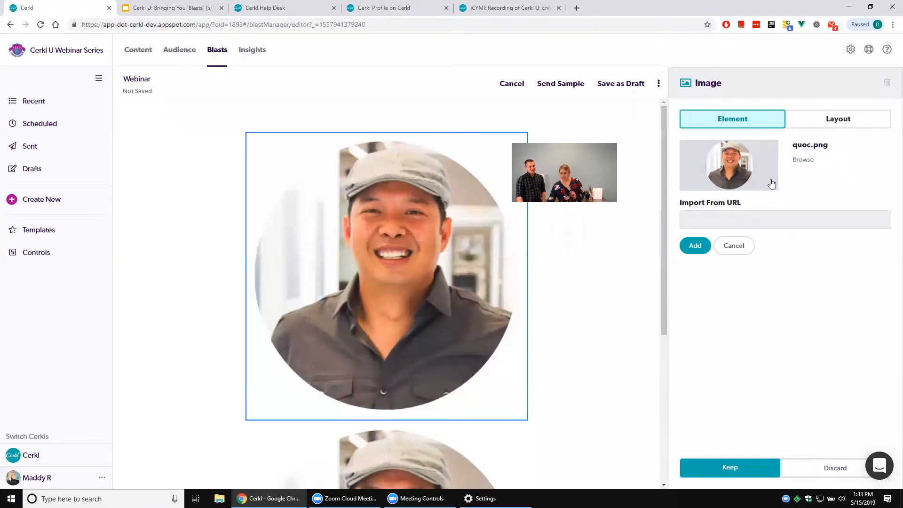
left_click(802, 160)
left_click(316, 76)
left_click(374, 238)
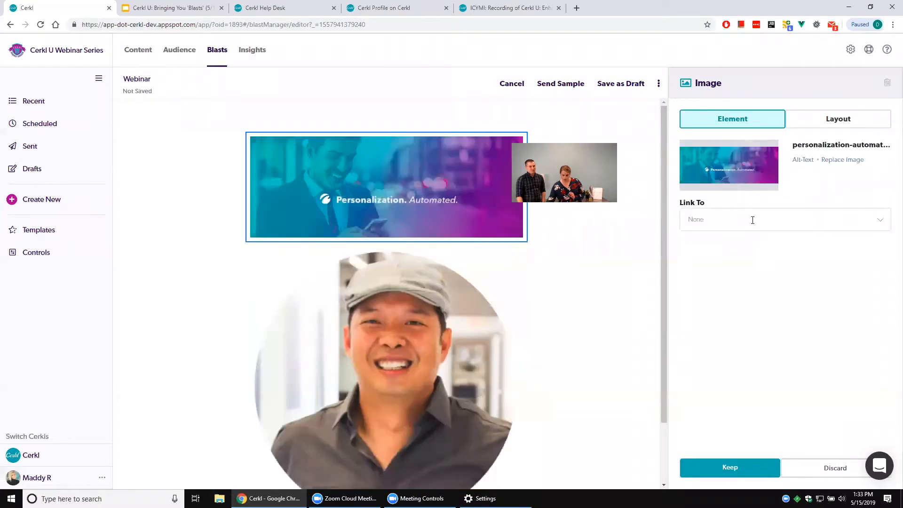
left_click(734, 469)
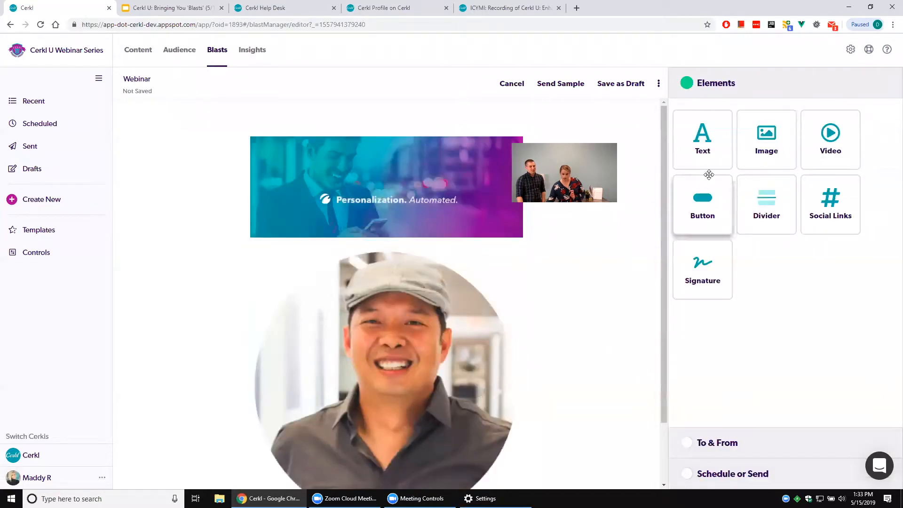
Add an image element beside the portrait, fill it with sam.png and keep it.
left_click_drag(774, 151, 532, 321)
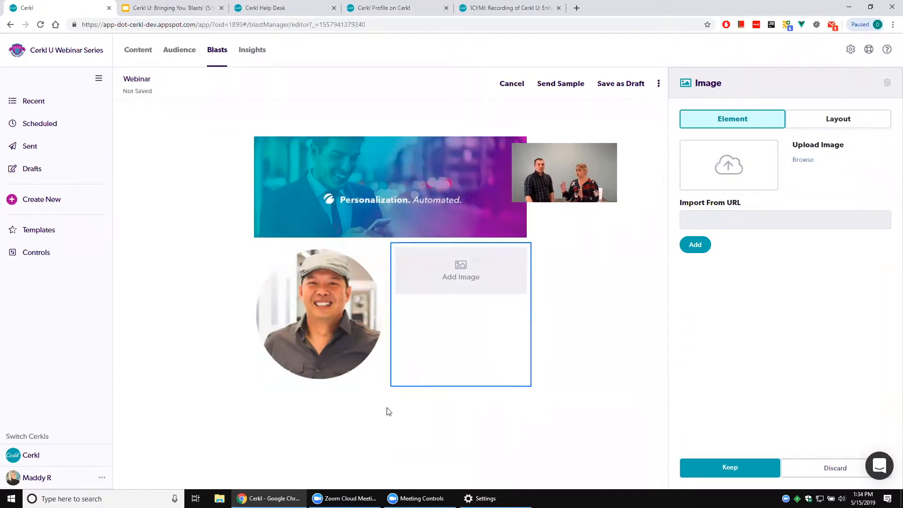
left_click(803, 160)
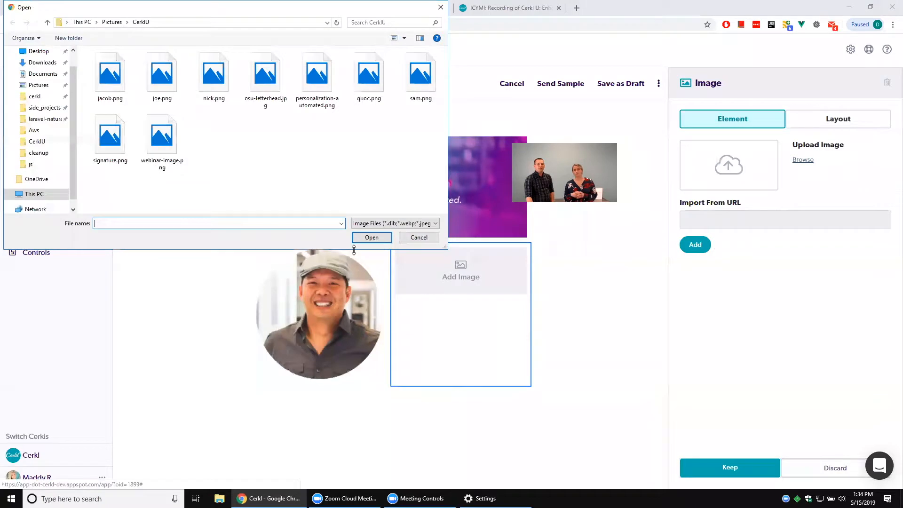
double_click(420, 78)
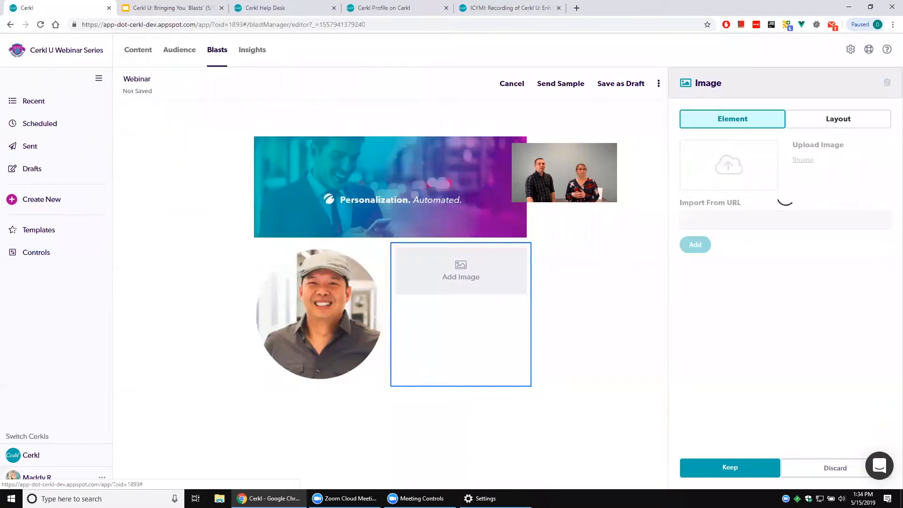
left_click(704, 471)
Add a third image to the portrait row using jacob.png and keep it.
left_click_drag(766, 139, 514, 348)
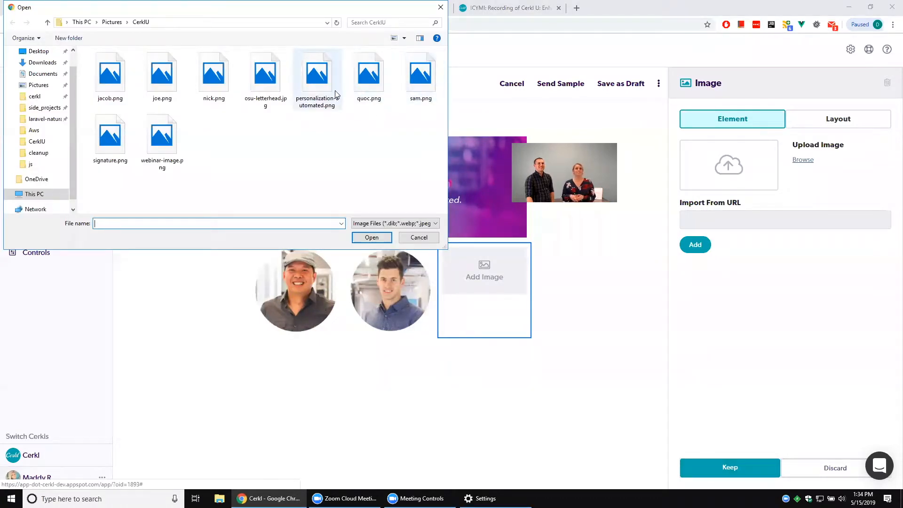
double_click(111, 78)
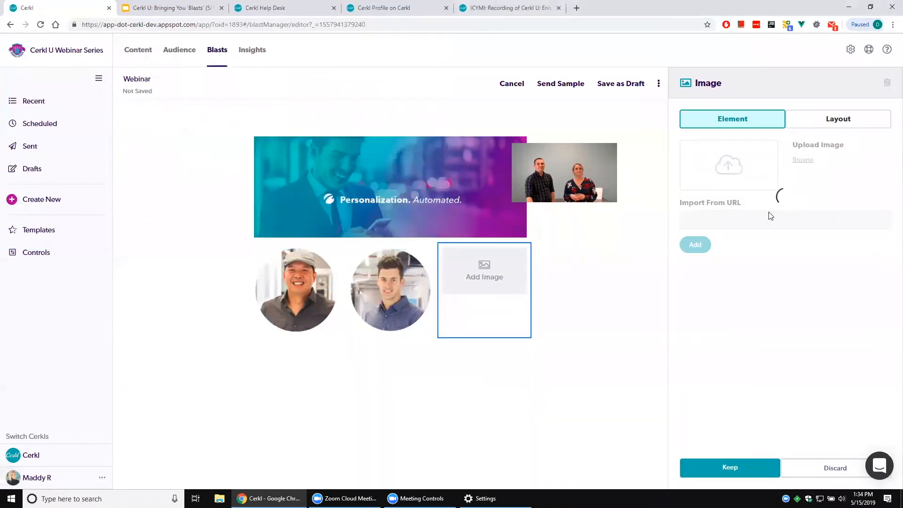
left_click(738, 473)
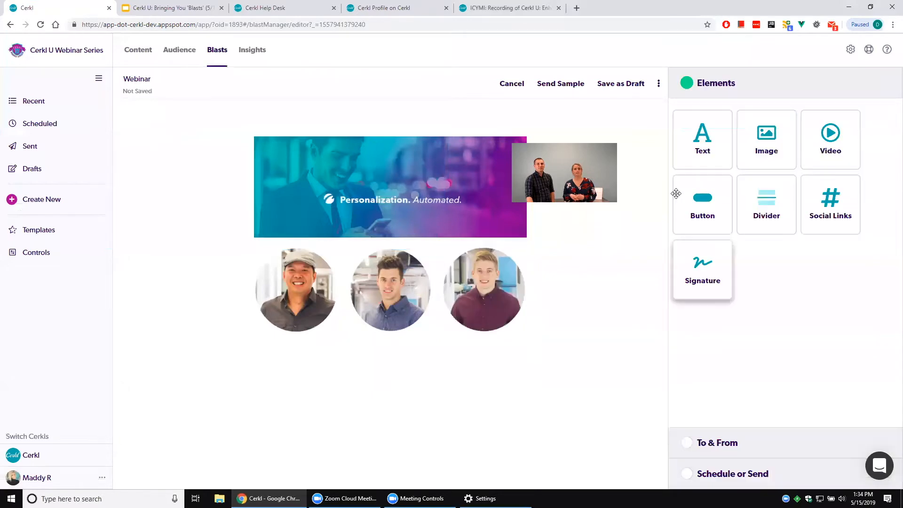
Add a fourth image at the end of the portrait row using joe.png and keep it.
left_click_drag(763, 157, 534, 302)
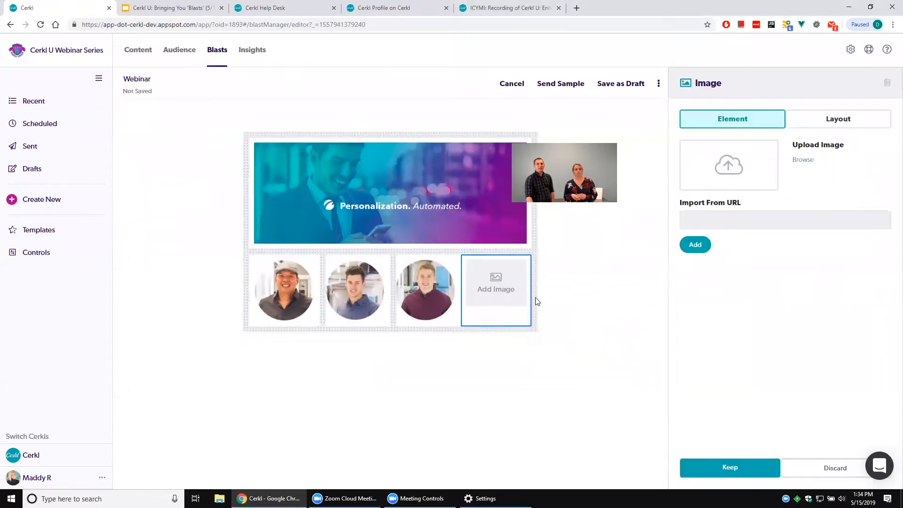
left_click(803, 159)
left_click(155, 81)
double_click(155, 81)
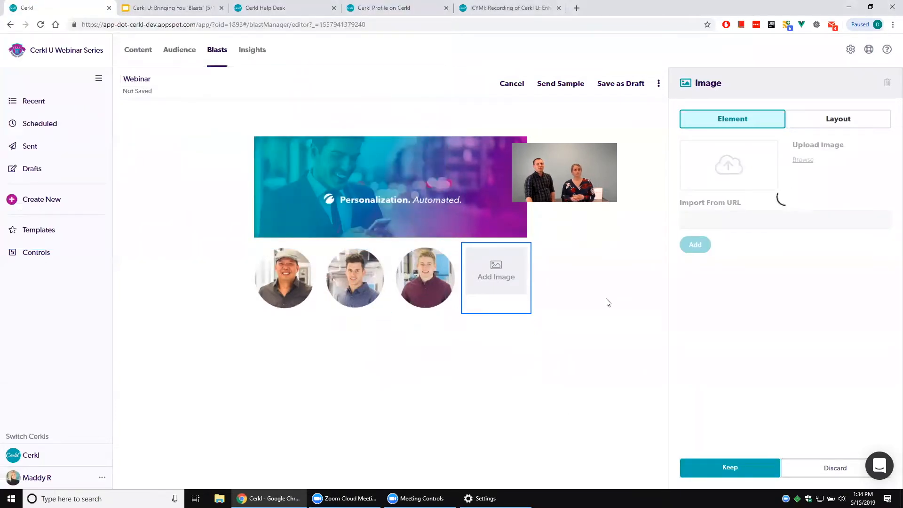
left_click(752, 466)
Add four side-by-side text elements with the placeholder text in a row below the portraits, keeping each one.
left_click_drag(766, 141, 393, 331)
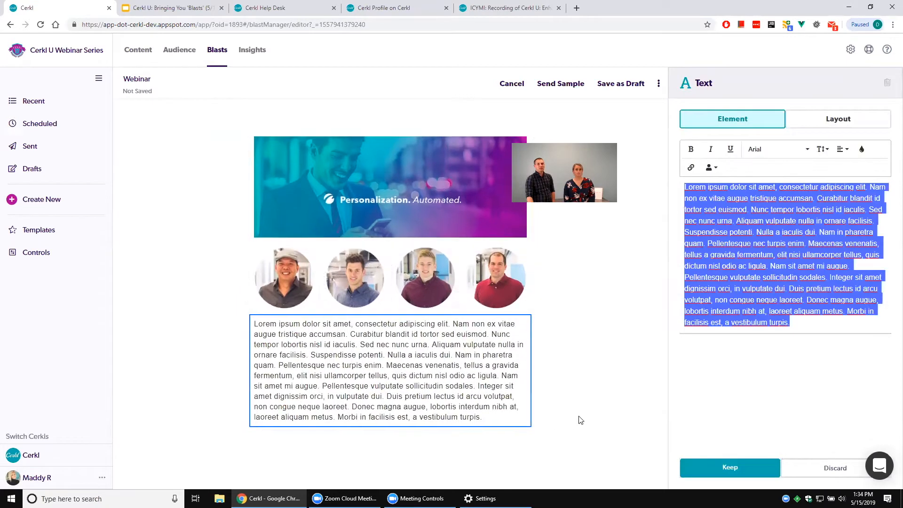
left_click(722, 473)
left_click_drag(715, 143, 538, 380)
left_click(730, 467)
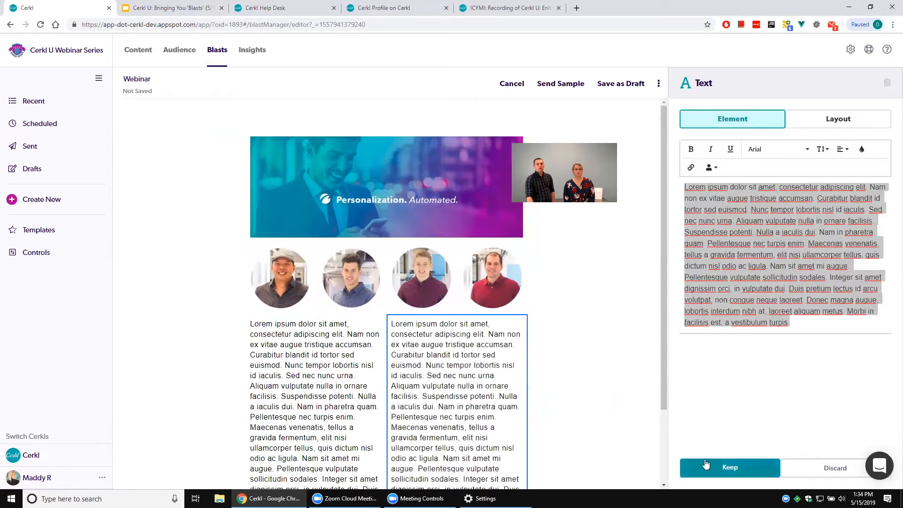
left_click_drag(683, 135, 534, 409)
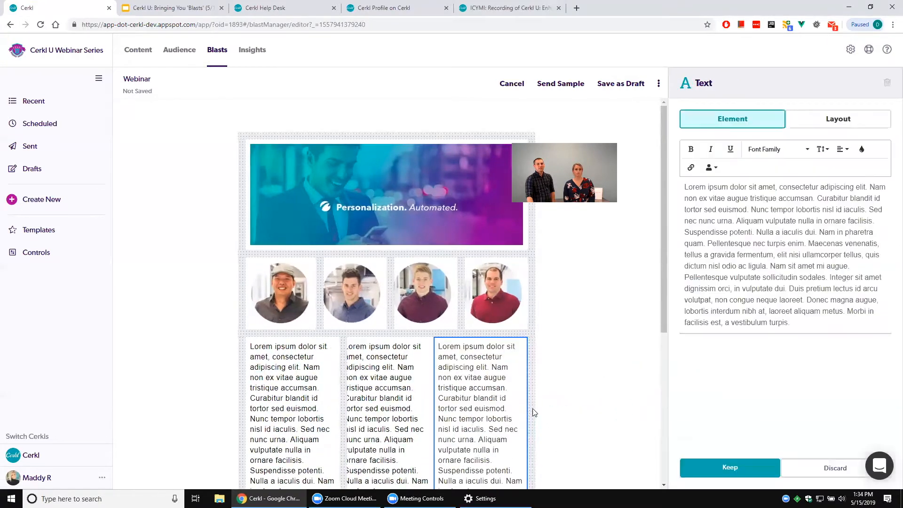
left_click(729, 467)
left_click_drag(701, 141, 532, 385)
left_click(742, 475)
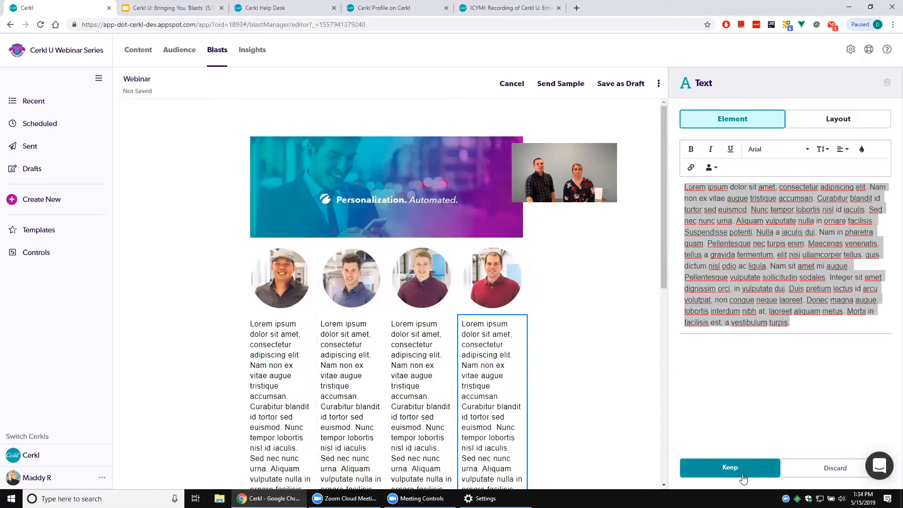
left_click(715, 468)
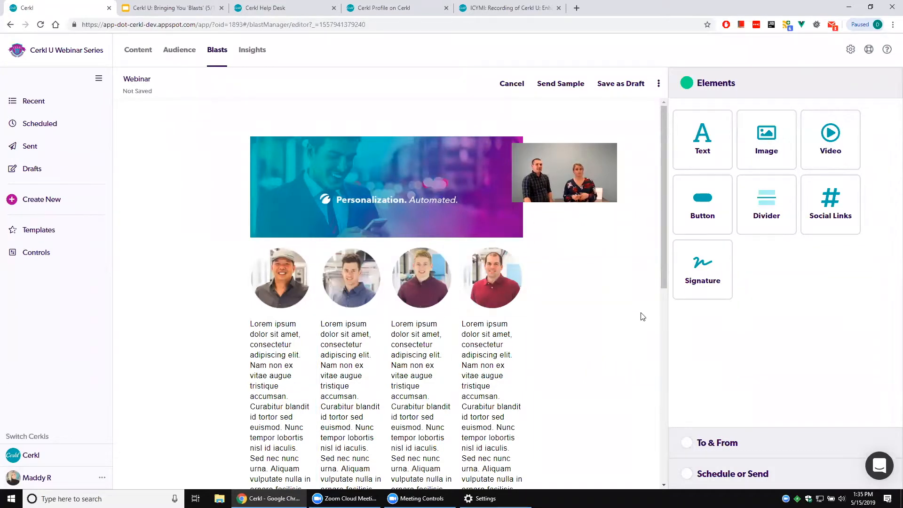
mouse_move(480, 266)
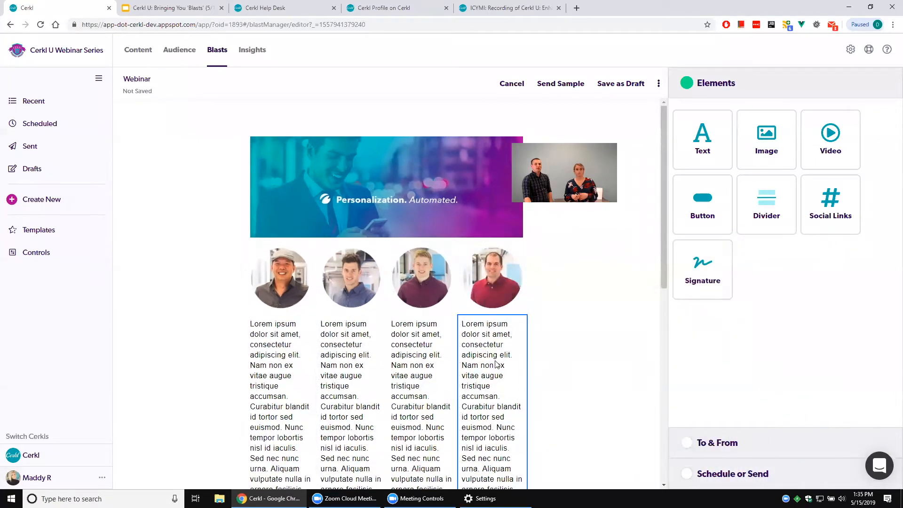
scroll(497, 364, "down", 3)
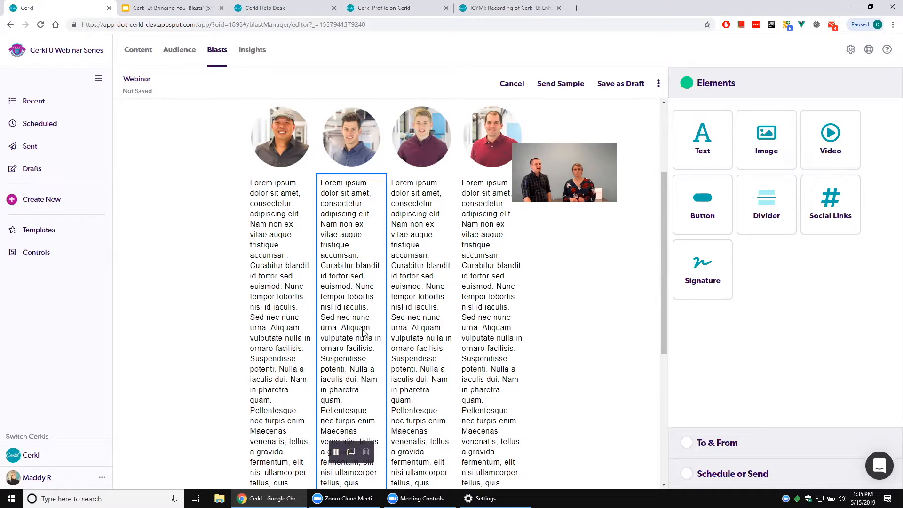
scroll(365, 312, "up", 2)
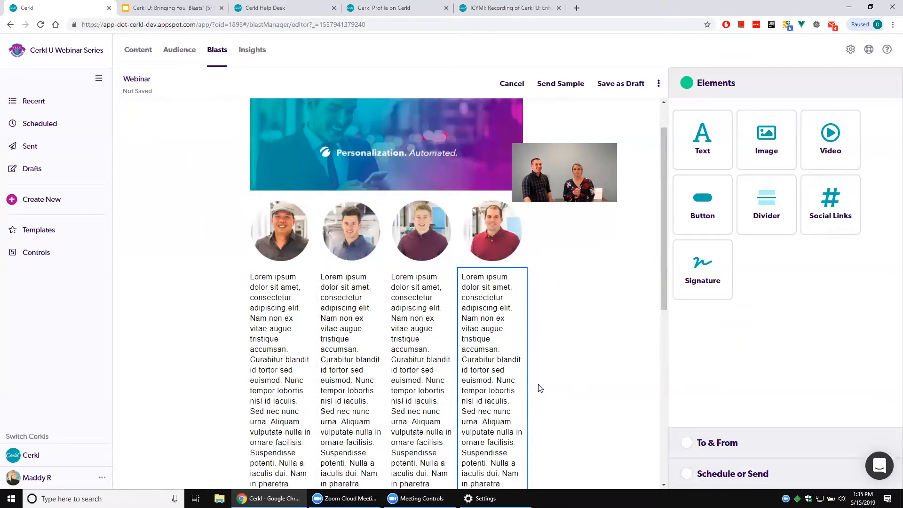
scroll(598, 322, "up", 1)
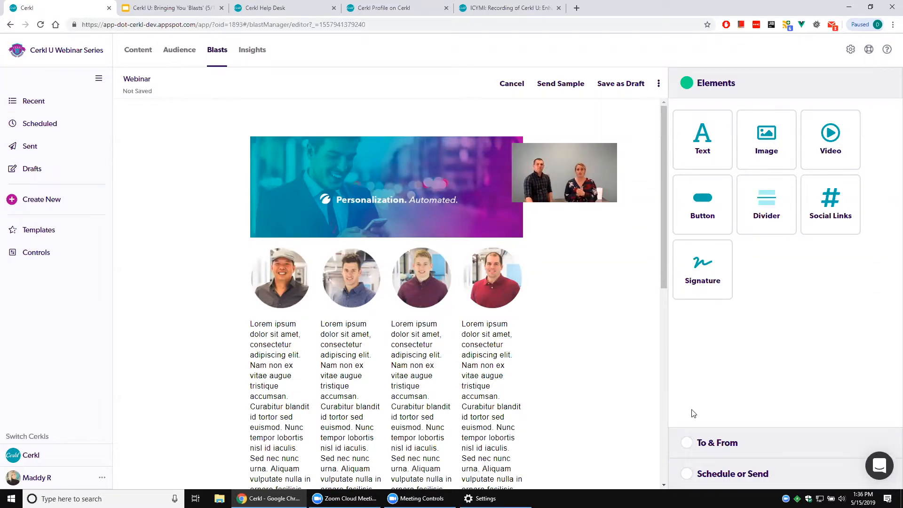
Set the blast's subject line to "Hey Check our team out" in the sender and recipient settings.
left_click(719, 444)
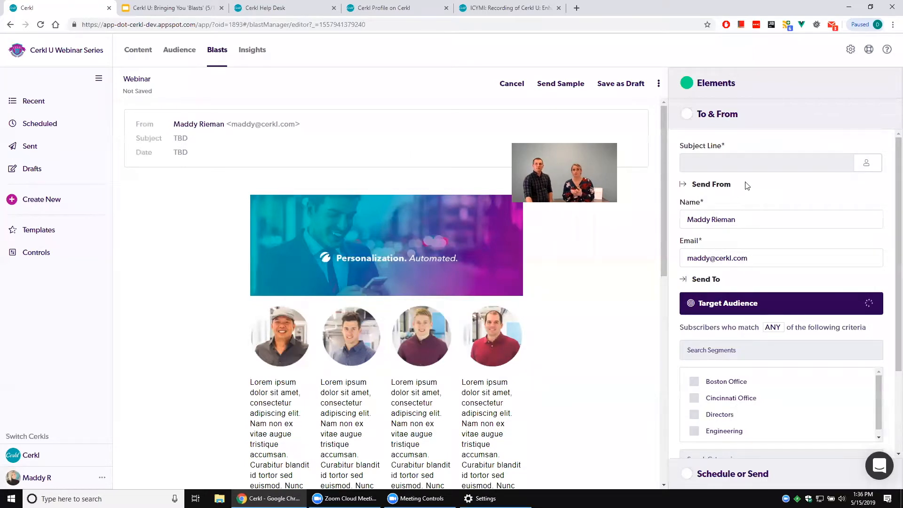
left_click(752, 161)
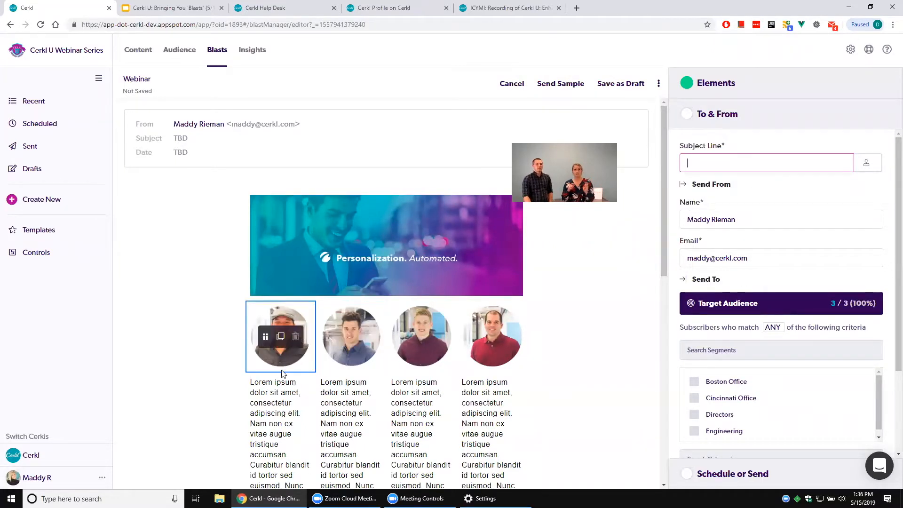
scroll(217, 288, "down", 5)
scroll(216, 288, "up", 5)
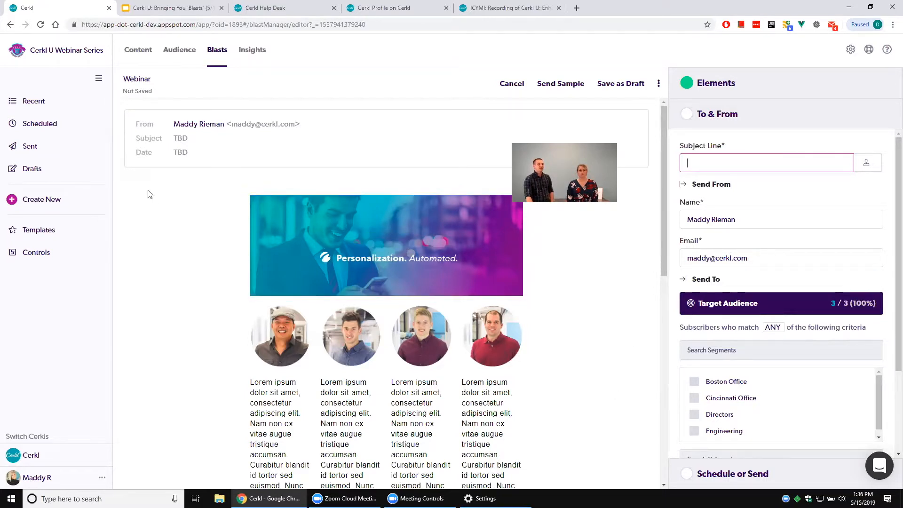
left_click_drag(146, 153, 149, 155)
left_click(149, 154)
left_click(688, 163)
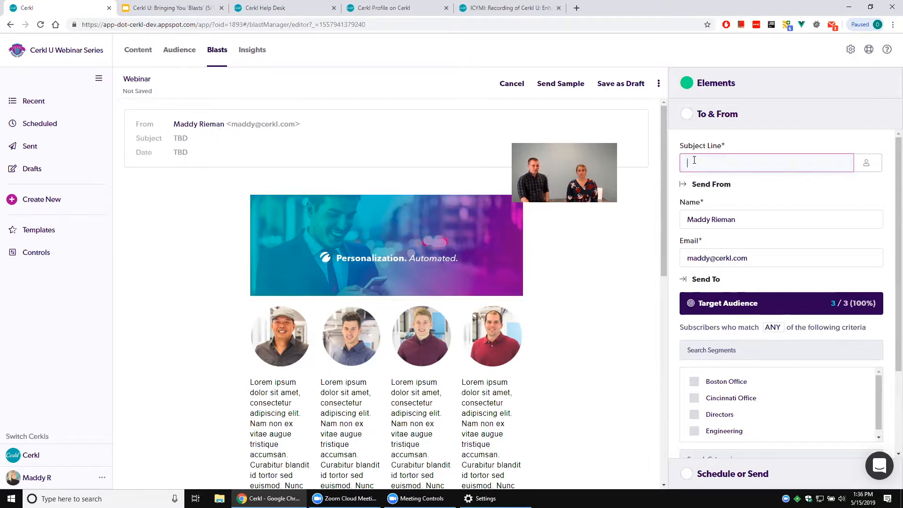
type("Hey")
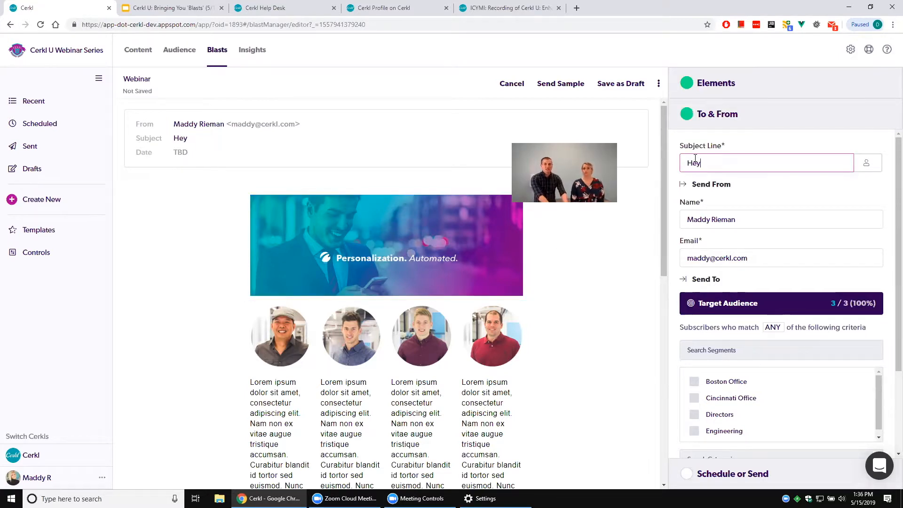
type(" Check our")
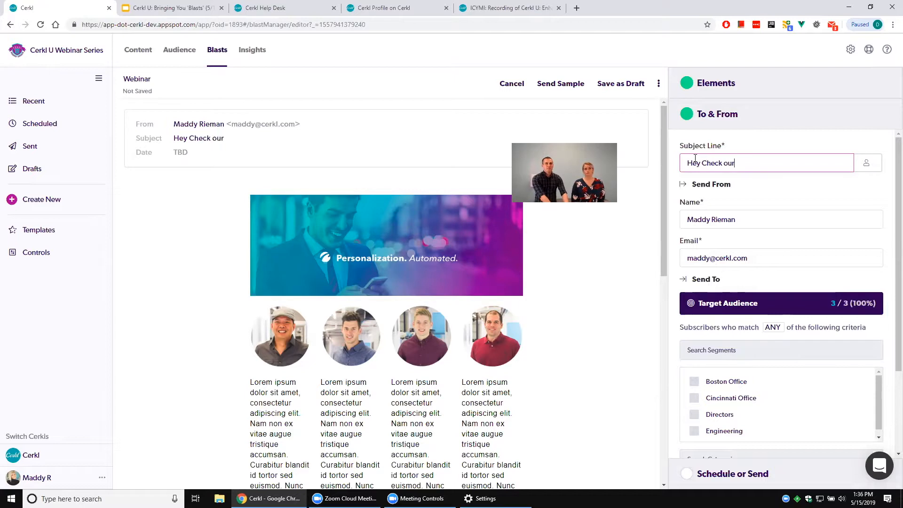
type(" team out")
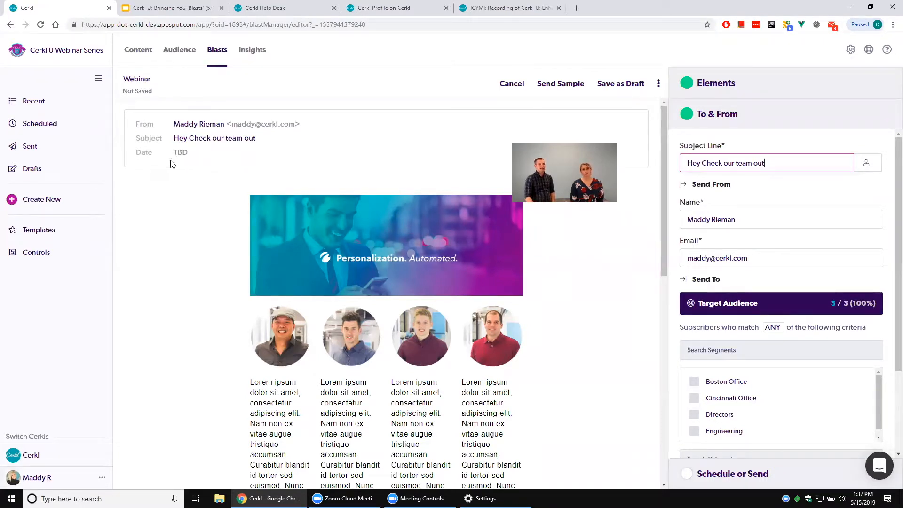
Target the blast at the Boston Office, Cincinnati Office and Directors segments.
scroll(742, 244, "down", 1)
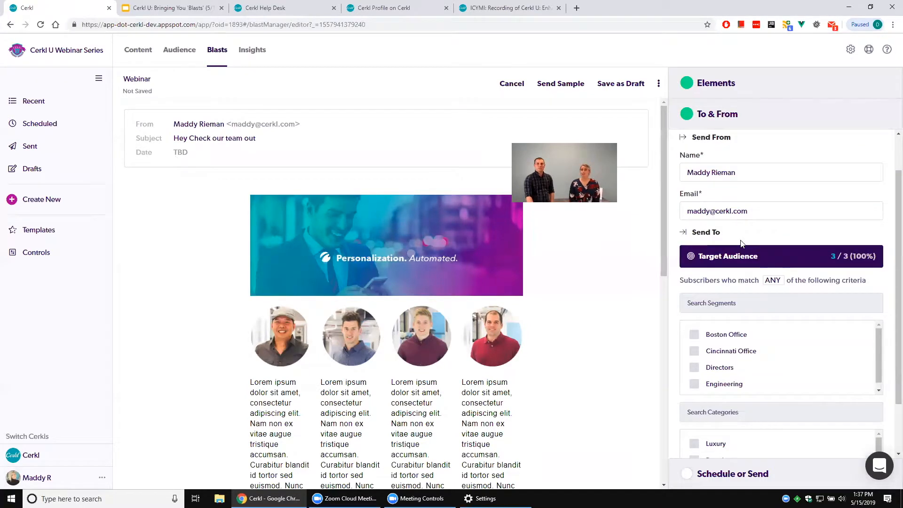
scroll(743, 244, "up", 1)
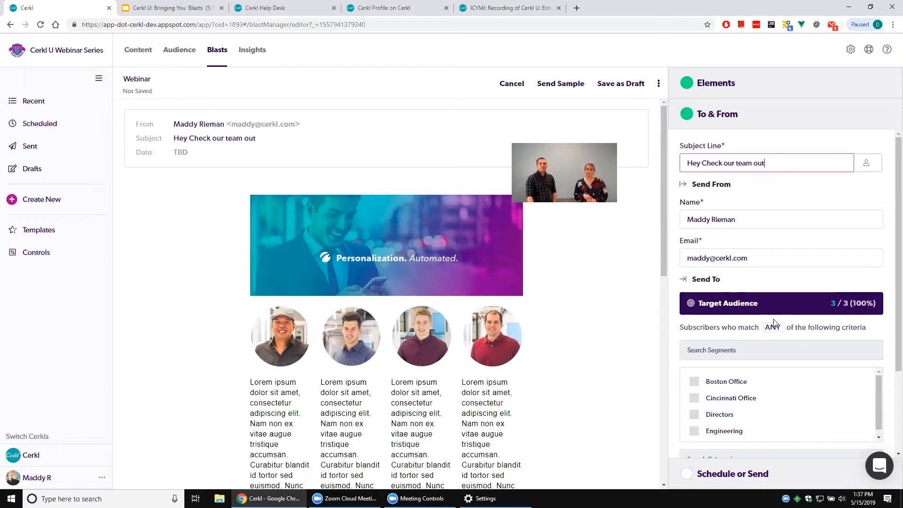
scroll(774, 320, "down", 2)
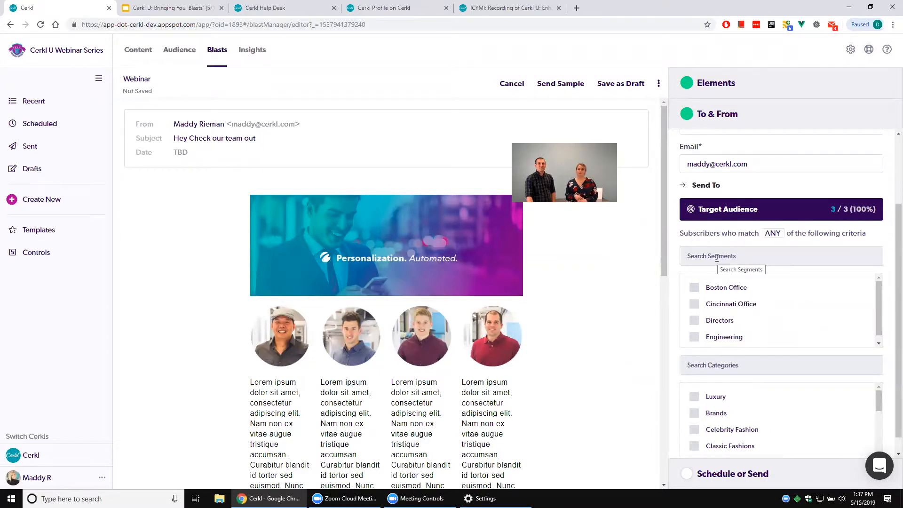
scroll(717, 258, "down", 1)
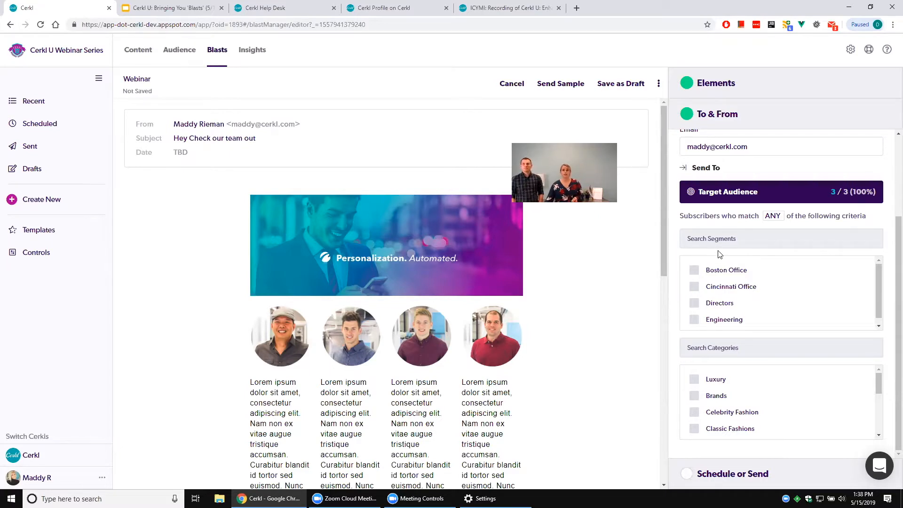
left_click(694, 272)
left_click(693, 288)
left_click(694, 305)
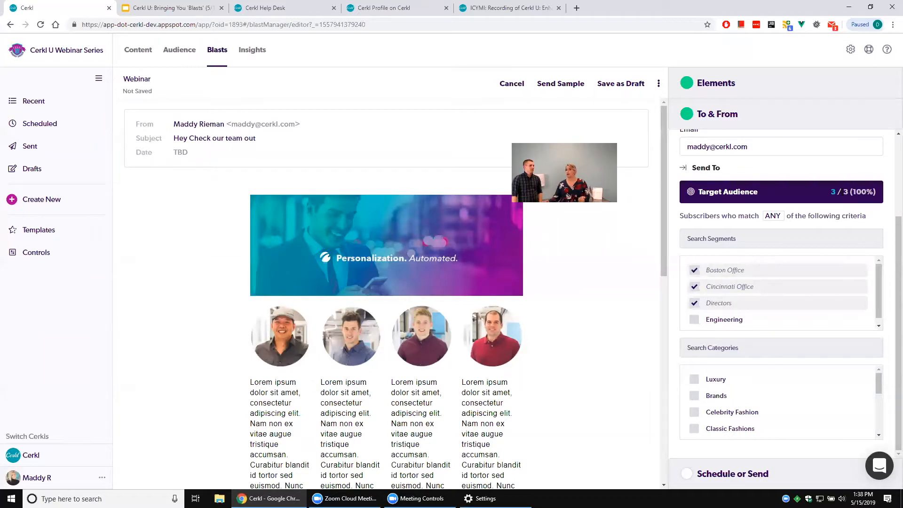
Preview the list of subscribers in the target audience, close it and review the segment and category criteria.
left_click(835, 193)
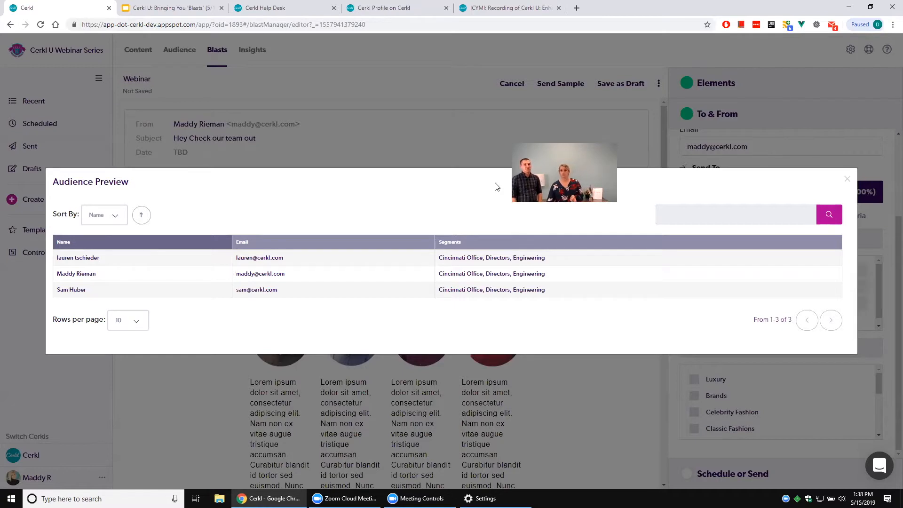
left_click(847, 179)
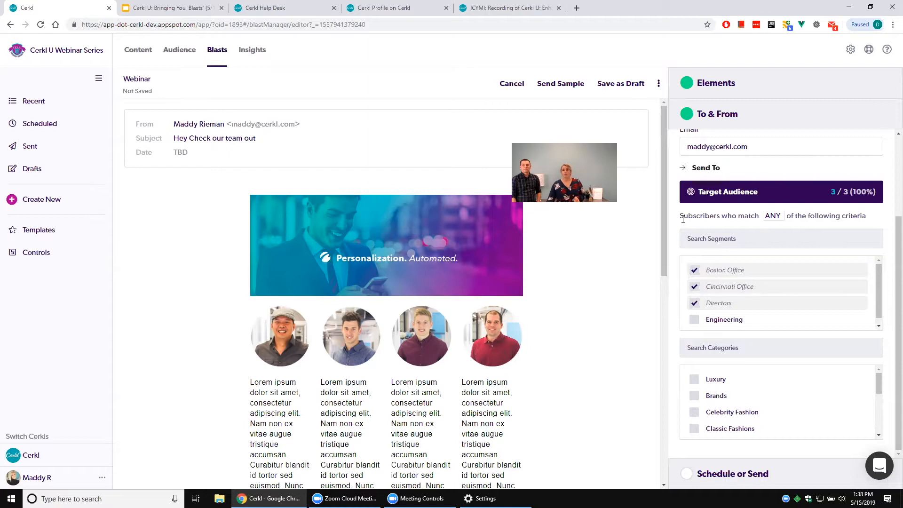
scroll(744, 386, "up", 2)
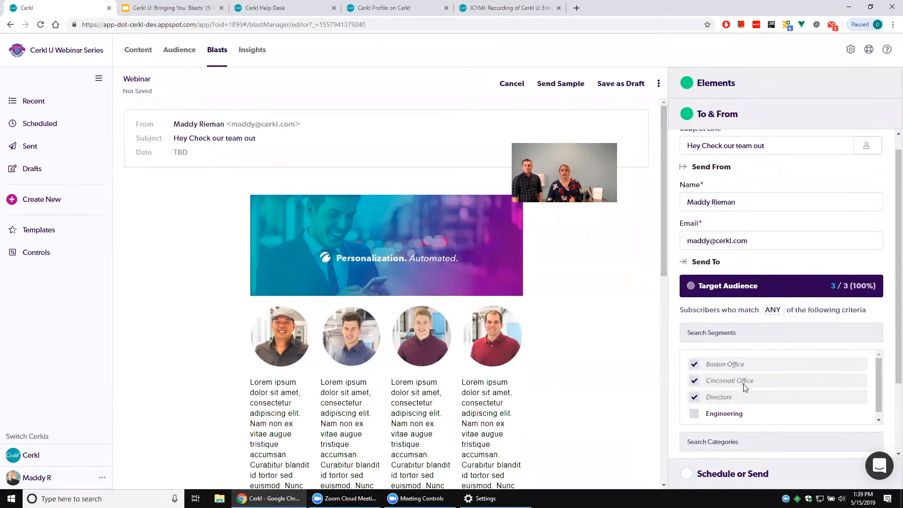
scroll(743, 384, "down", 1)
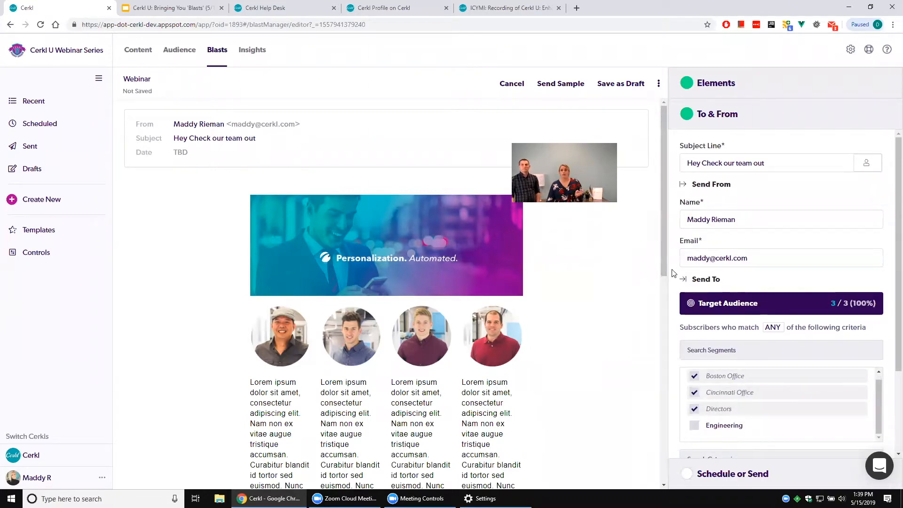
scroll(675, 271, "down", 2)
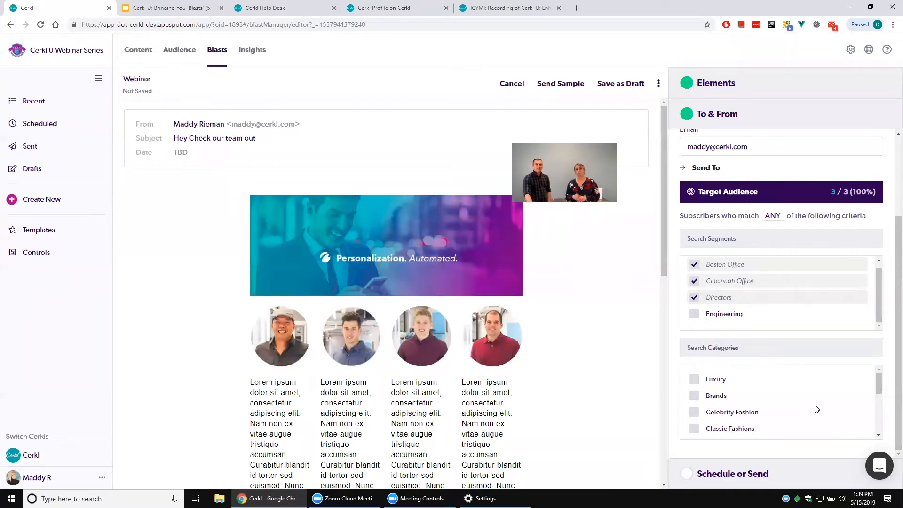
Set the blast's send date to June 26, 2019 at 10:00 AM in the scheduling settings.
left_click(735, 475)
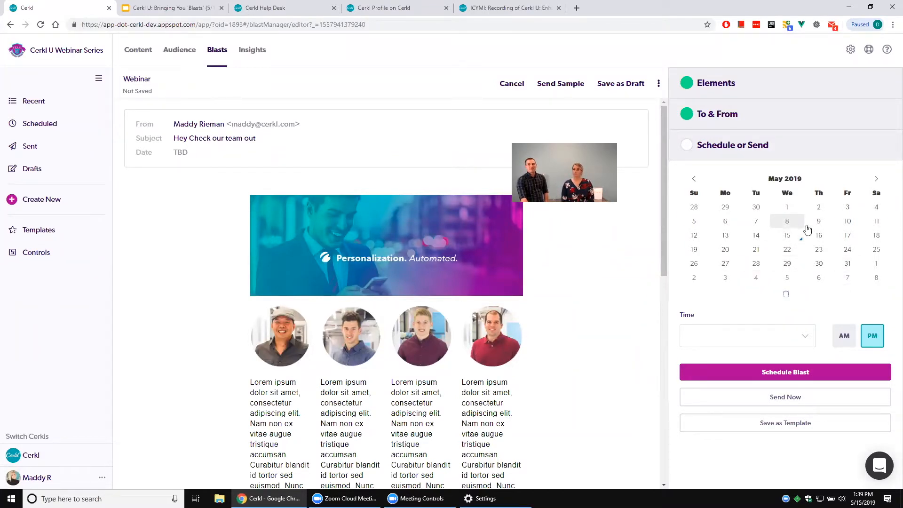
left_click(875, 179)
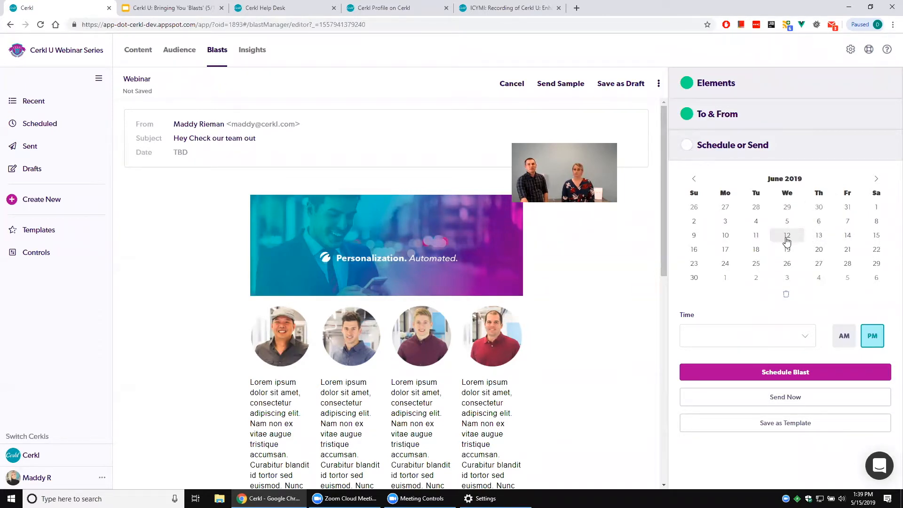
left_click(787, 264)
left_click(762, 335)
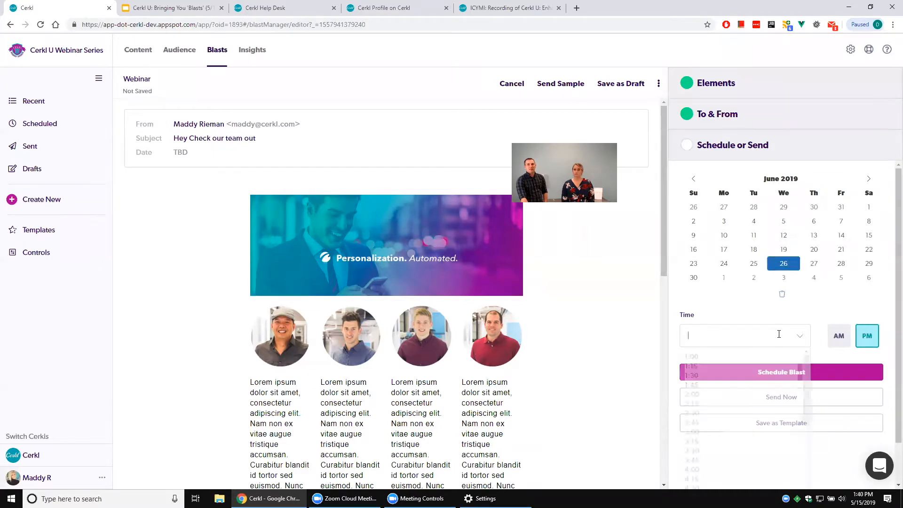
scroll(724, 391, "down", 3)
scroll(715, 466, "down", 3)
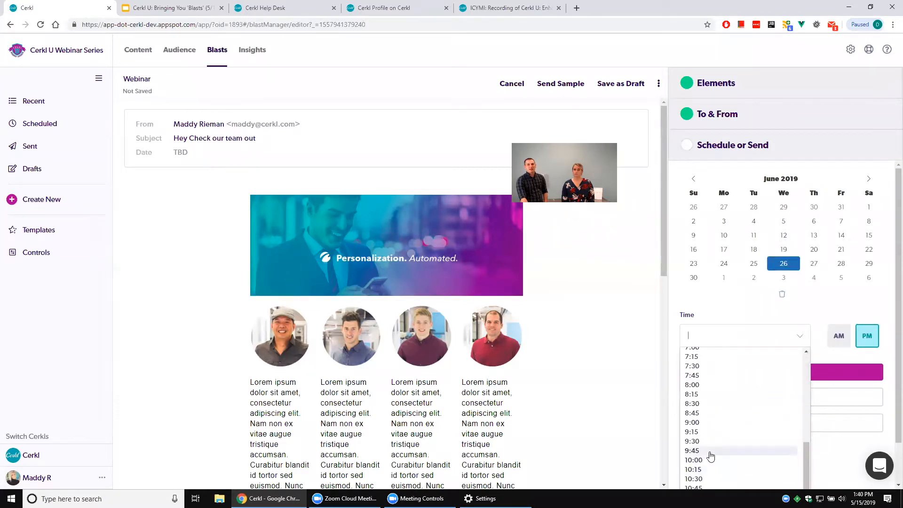
left_click(709, 456)
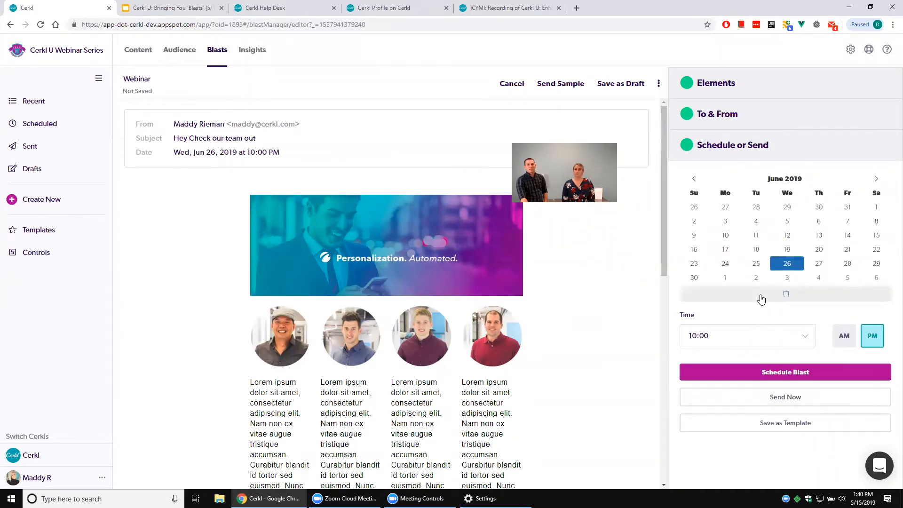
left_click(845, 346)
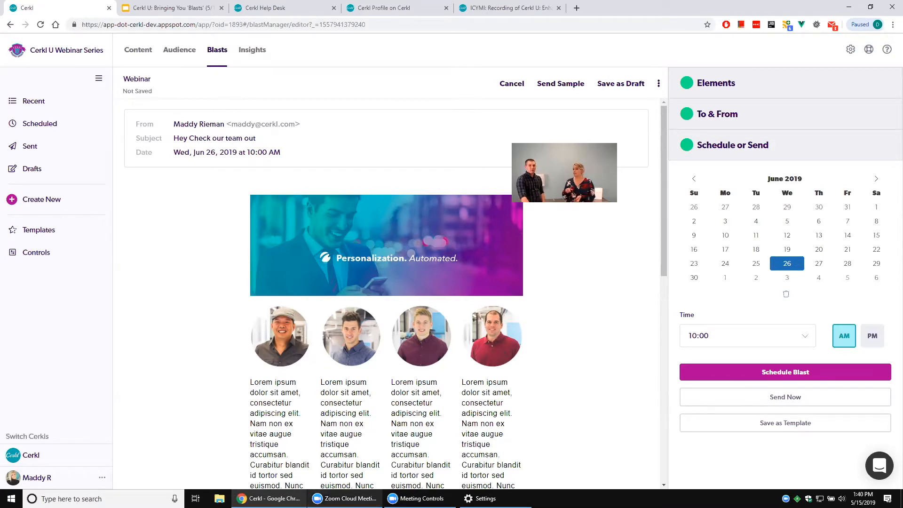
Review the confirmation for sending the blast immediately and go back without sending it.
left_click(725, 399)
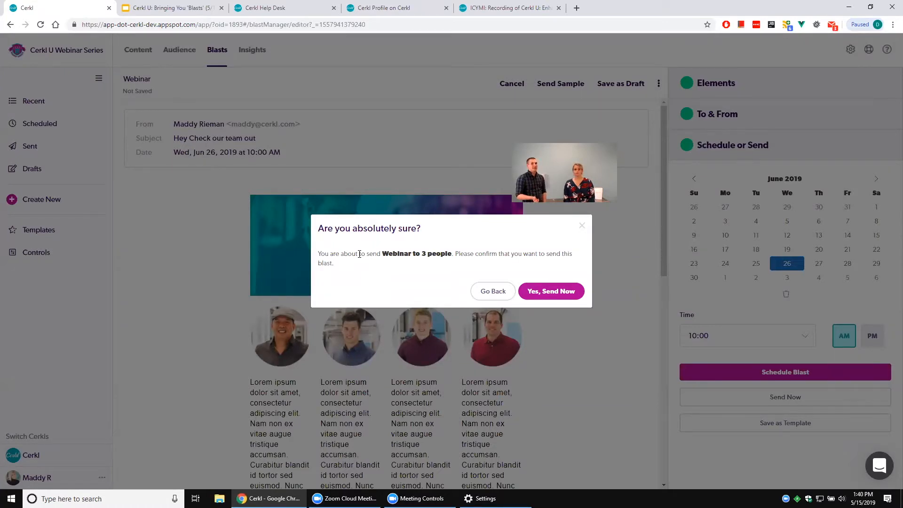
left_click_drag(381, 254, 399, 262)
left_click(431, 268)
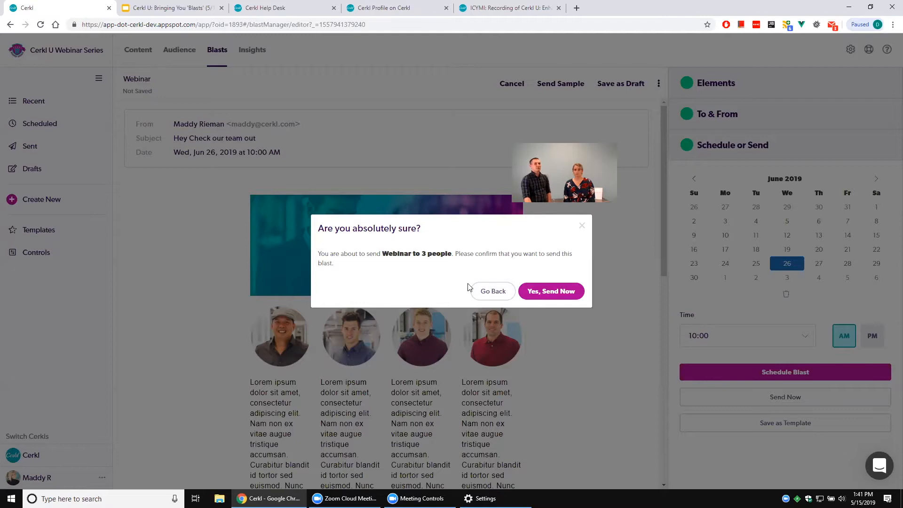
left_click(484, 292)
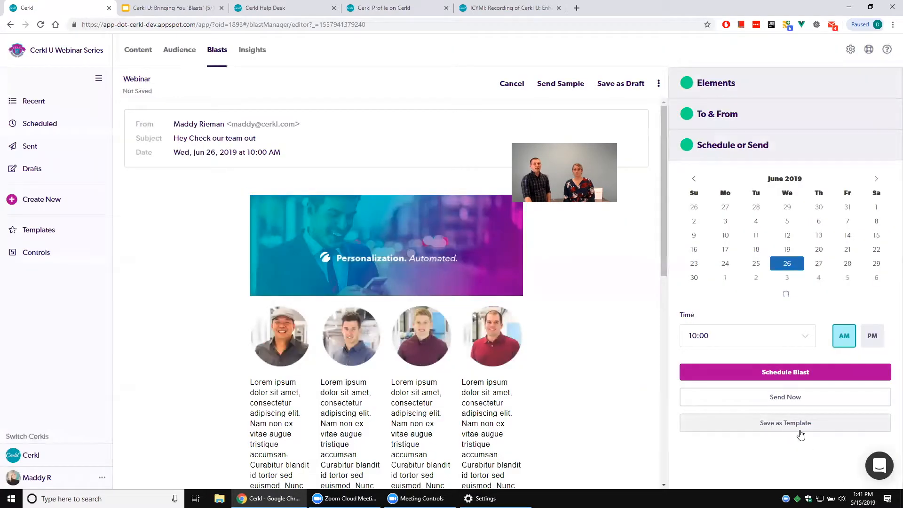
Save the blast layout as a template named "Team Update".
scroll(633, 382, "down", 4)
scroll(632, 381, "up", 4)
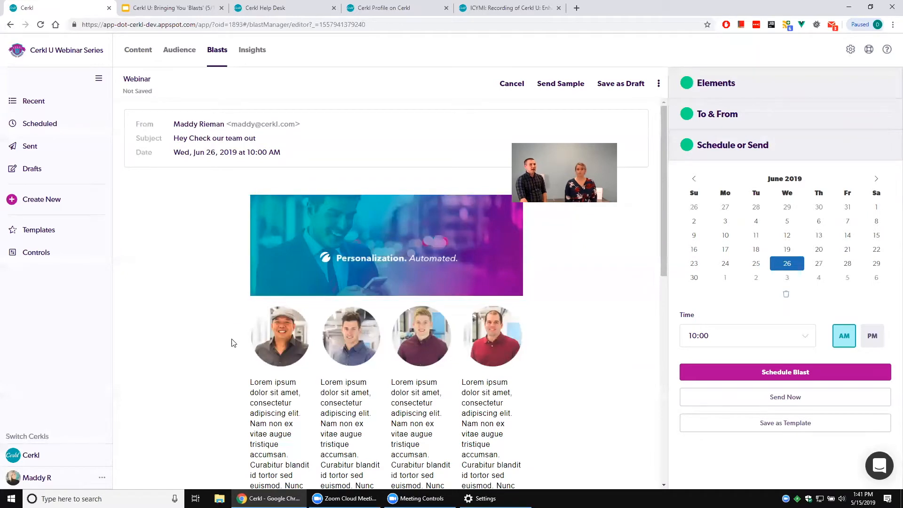
scroll(292, 268, "down", 2)
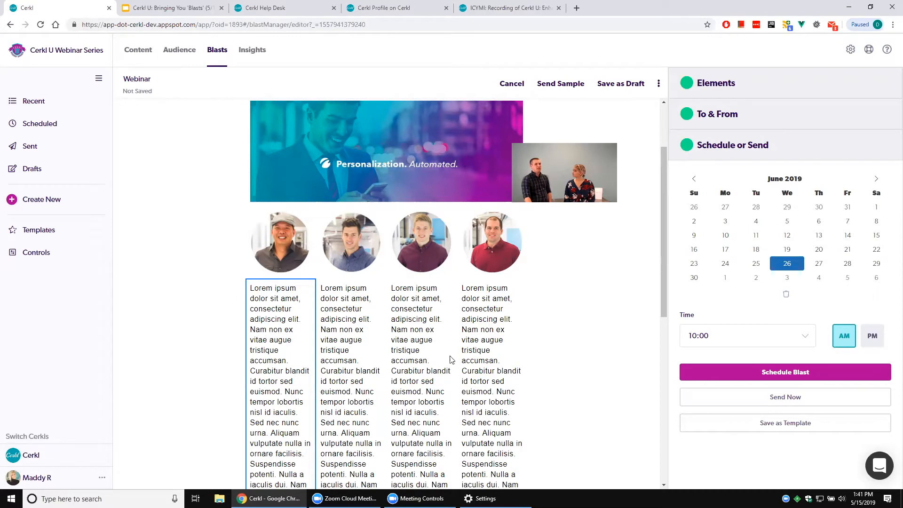
left_click(779, 423)
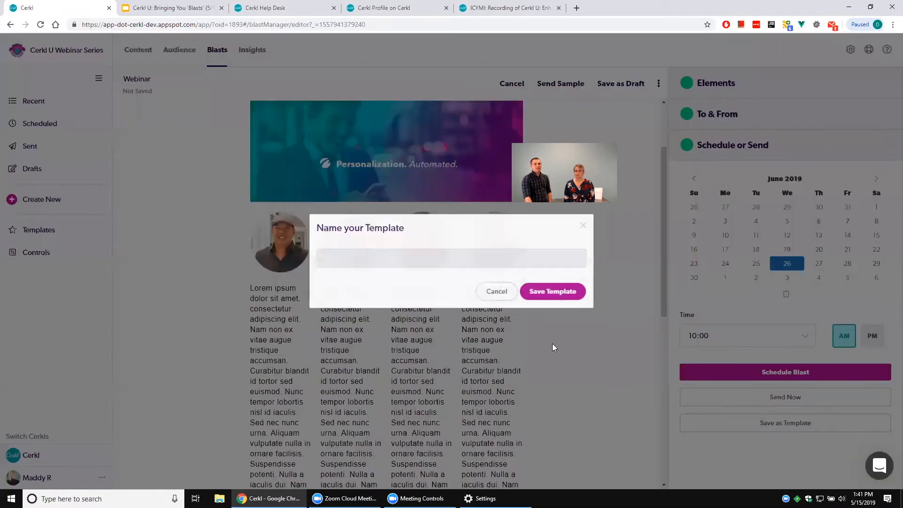
left_click(378, 257)
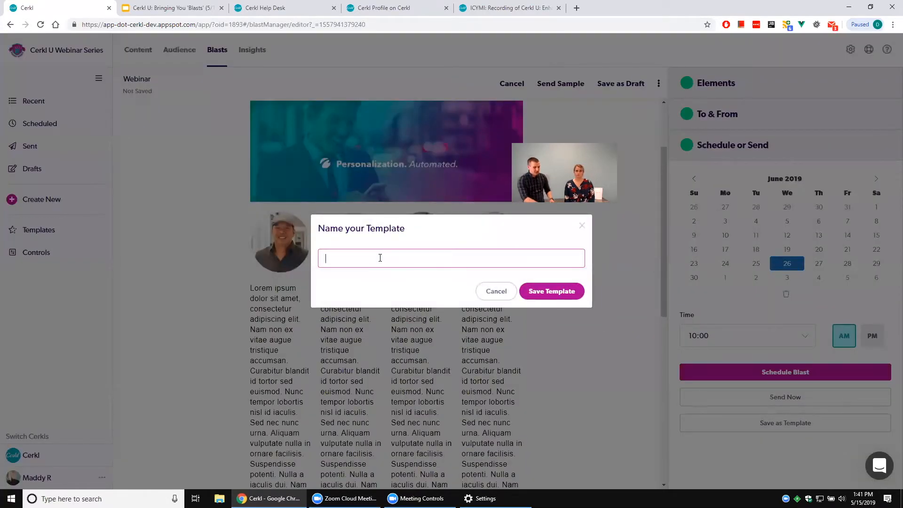
type("Team ")
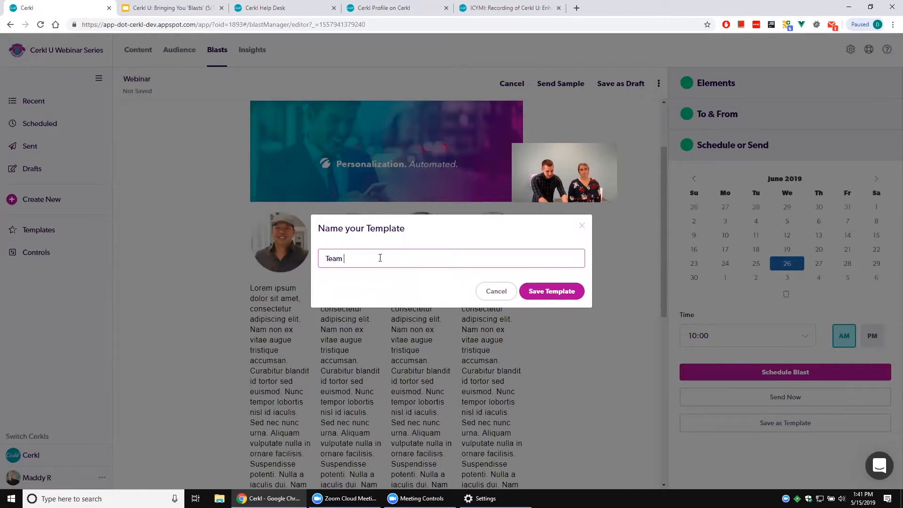
type("Update")
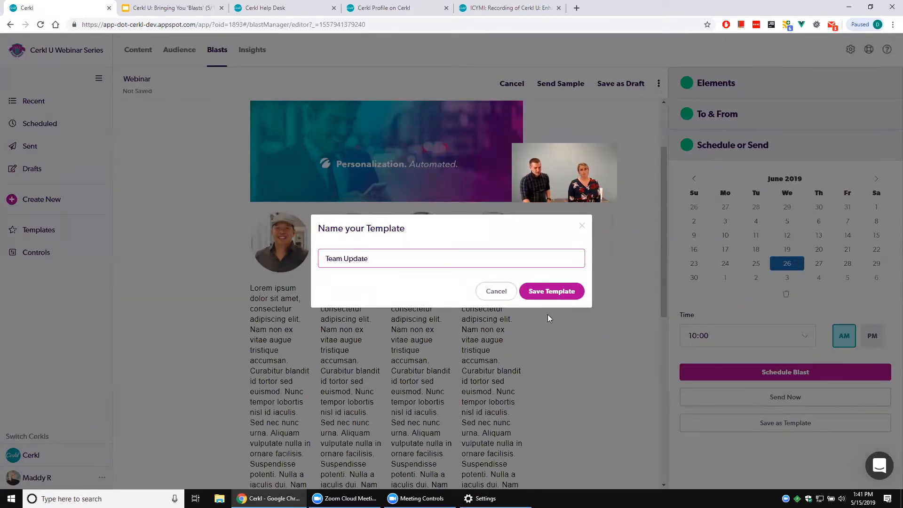
left_click(551, 293)
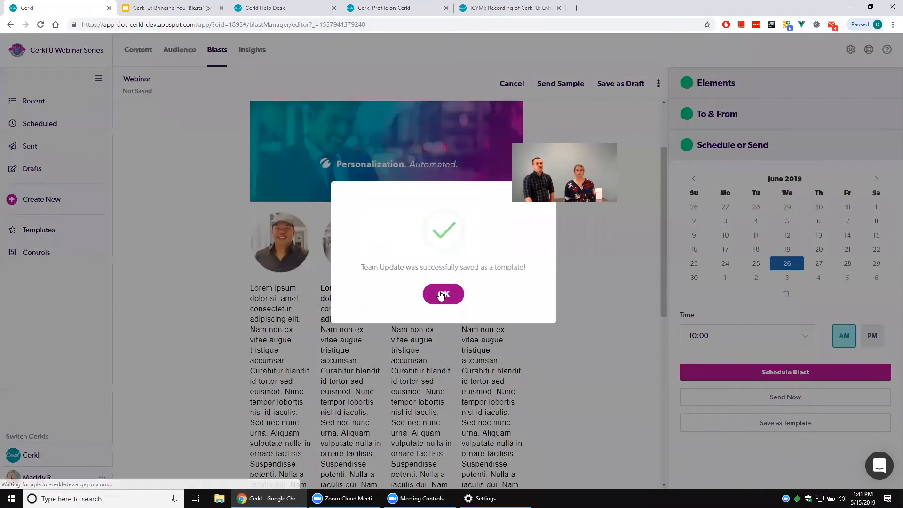
left_click(443, 295)
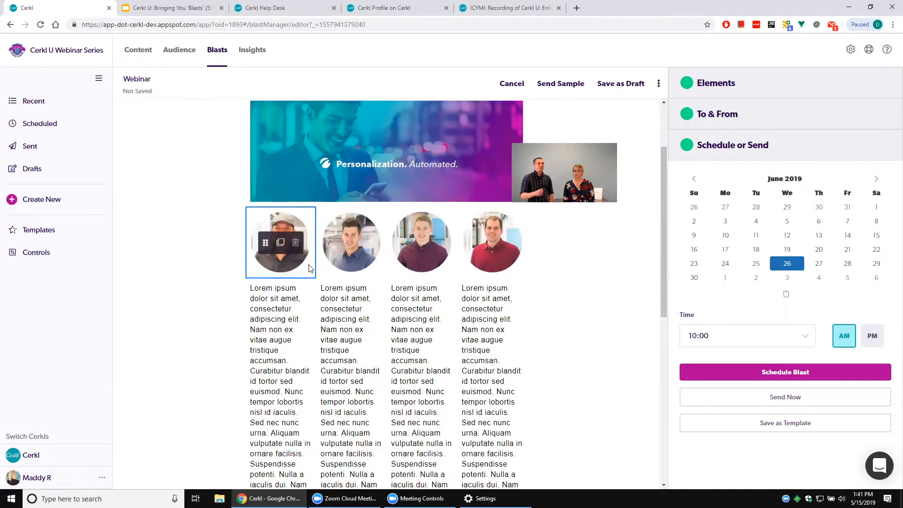
Create a new blast and find the Team Update template on the second page of available templates.
left_click(46, 203)
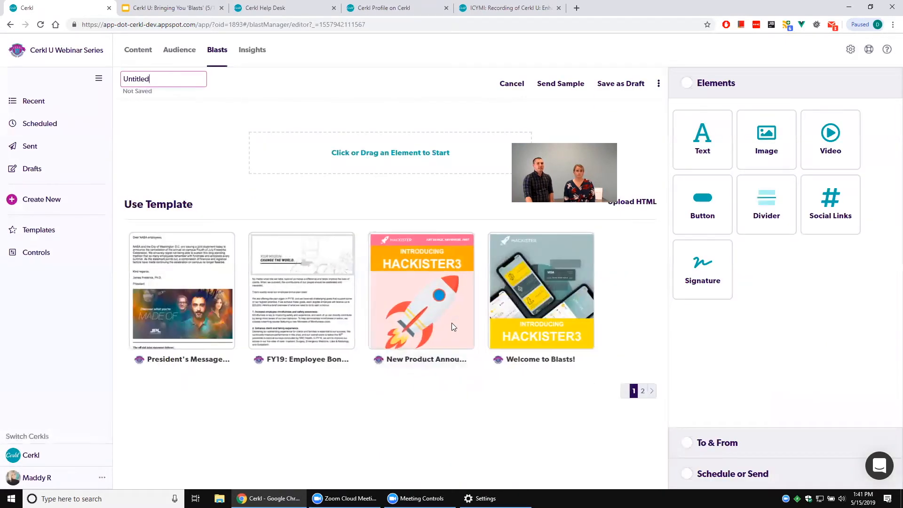
left_click(642, 391)
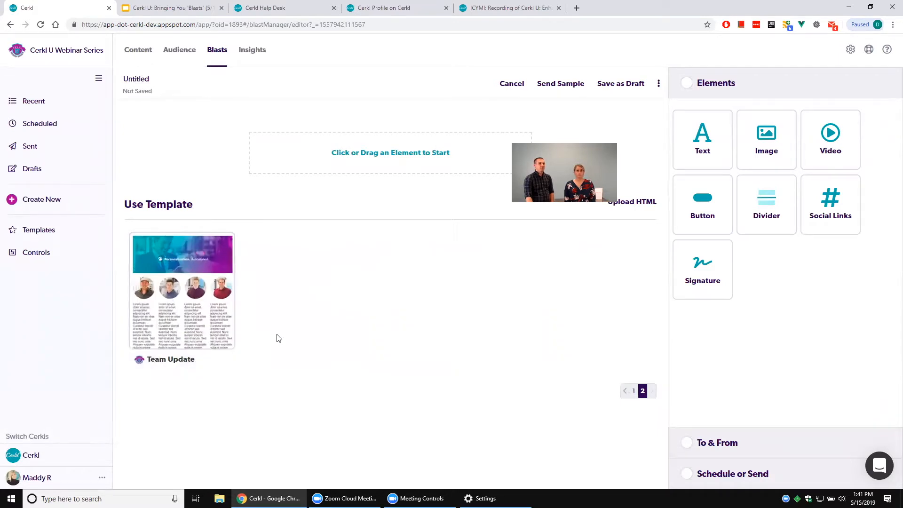
mouse_move(194, 307)
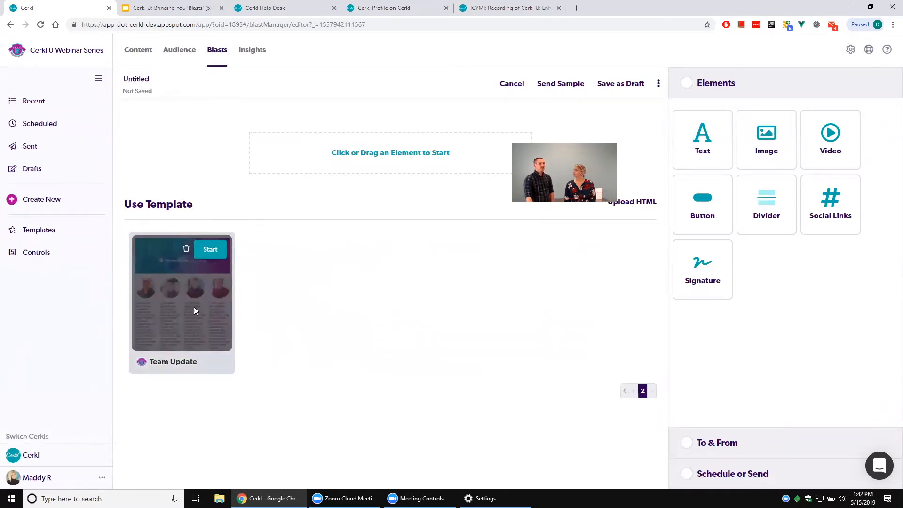
Start a new blast from the Team Update template in the template library.
left_click(70, 233)
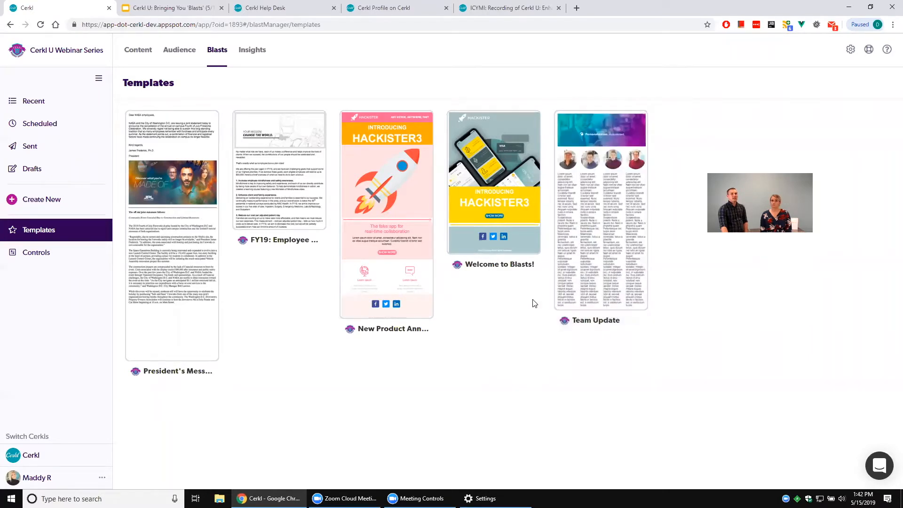
mouse_move(616, 238)
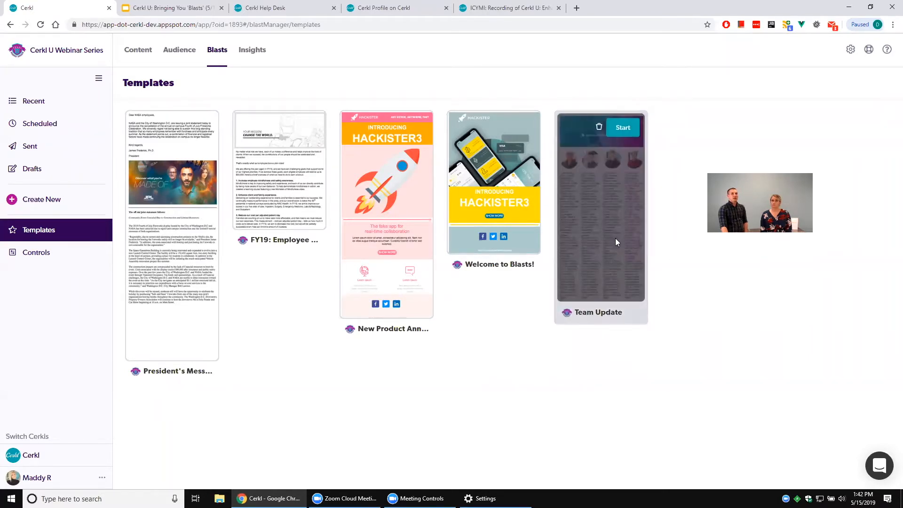
left_click(623, 131)
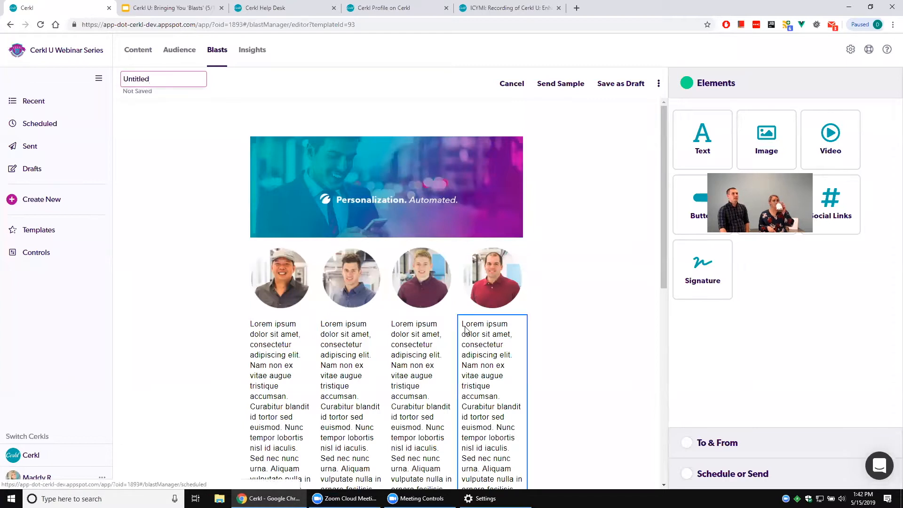
Fill in the sample blast's recipients with another admin and an additional e-mail address, and cancel without sending.
left_click(564, 87)
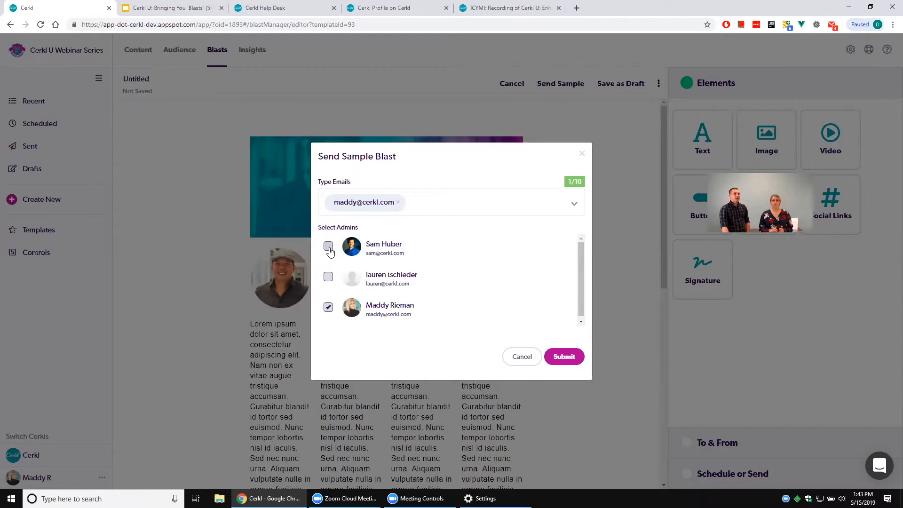
left_click(329, 247)
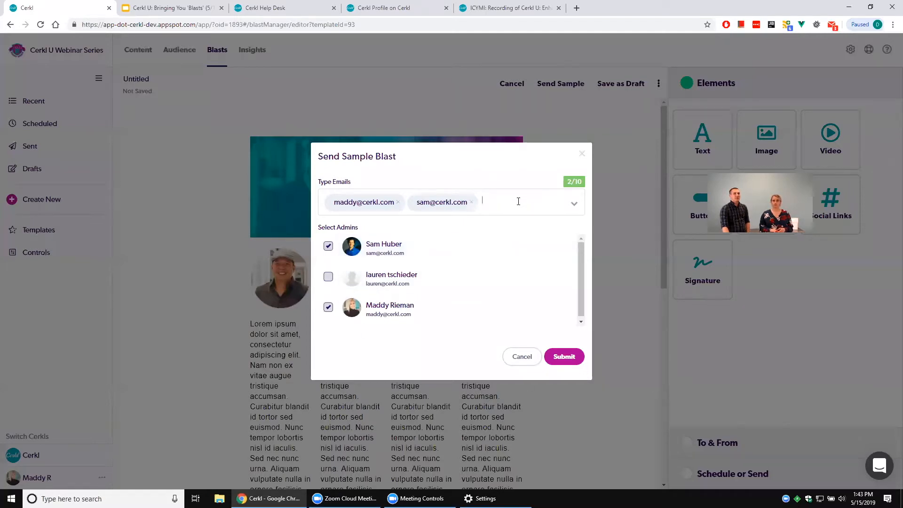
left_click(518, 202)
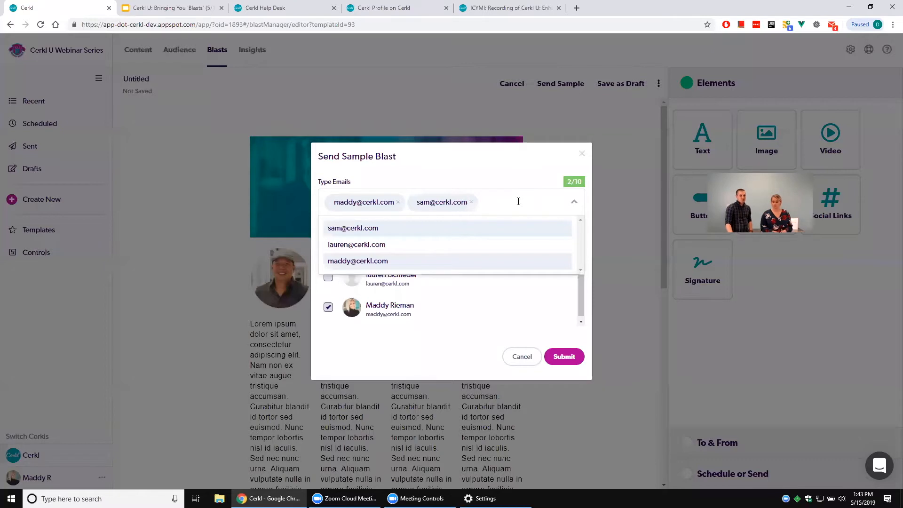
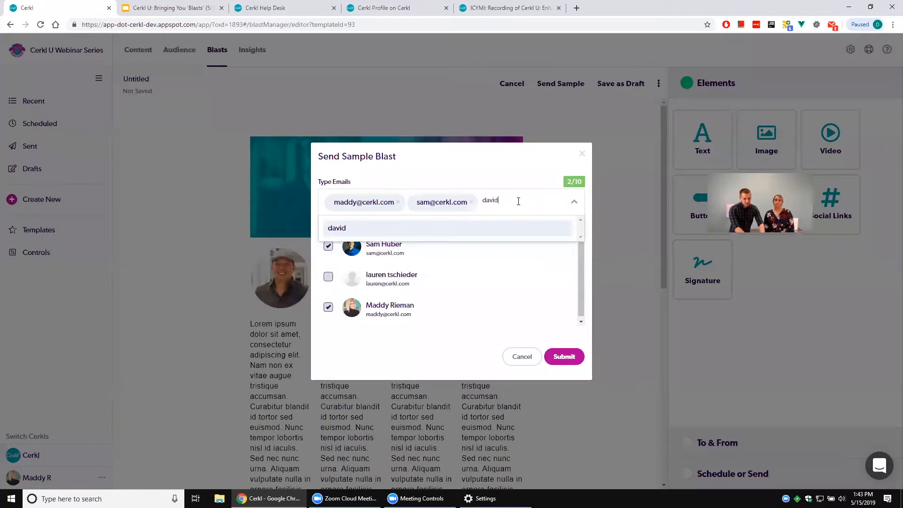
key("Return")
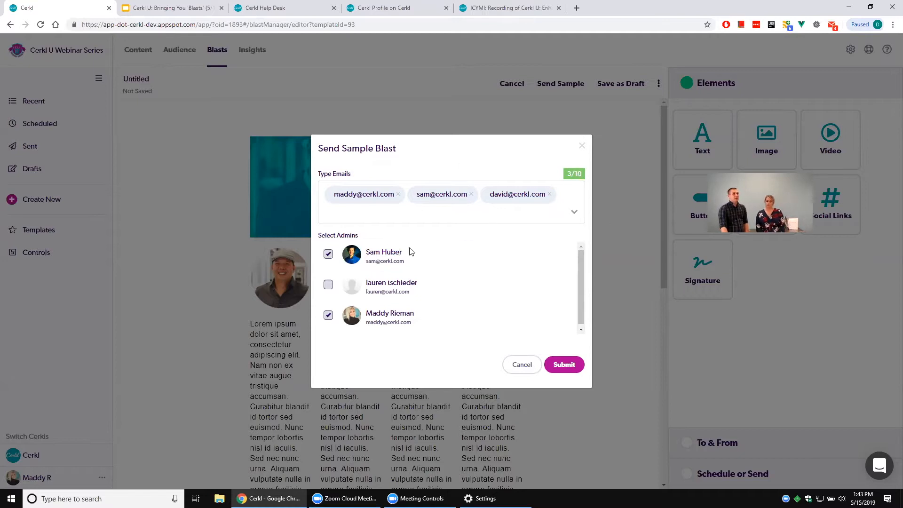
left_click(522, 365)
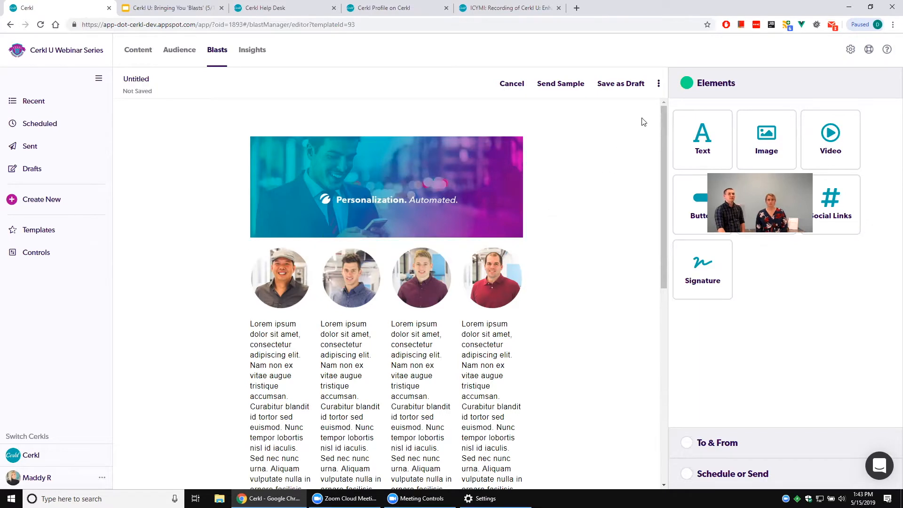
left_click(659, 84)
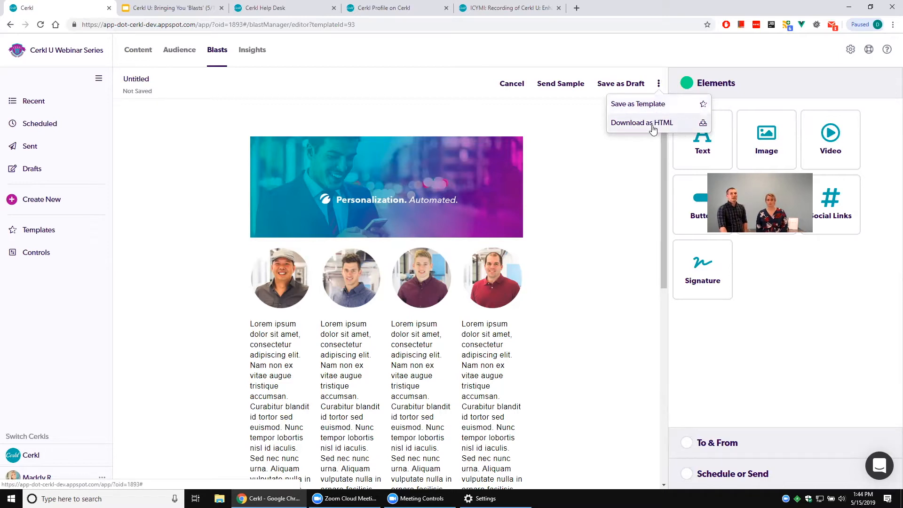
left_click(580, 229)
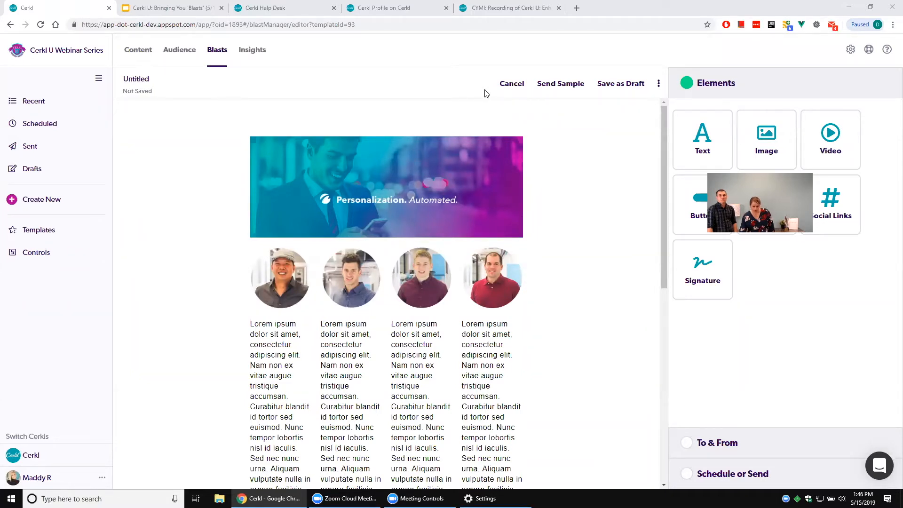
Add a Video element below the header banner and copy the YouTube address of "Cerkl U Webinar: Enhanced Platform Navigation" from the ICYMI story's link.
left_click_drag(830, 136, 297, 249)
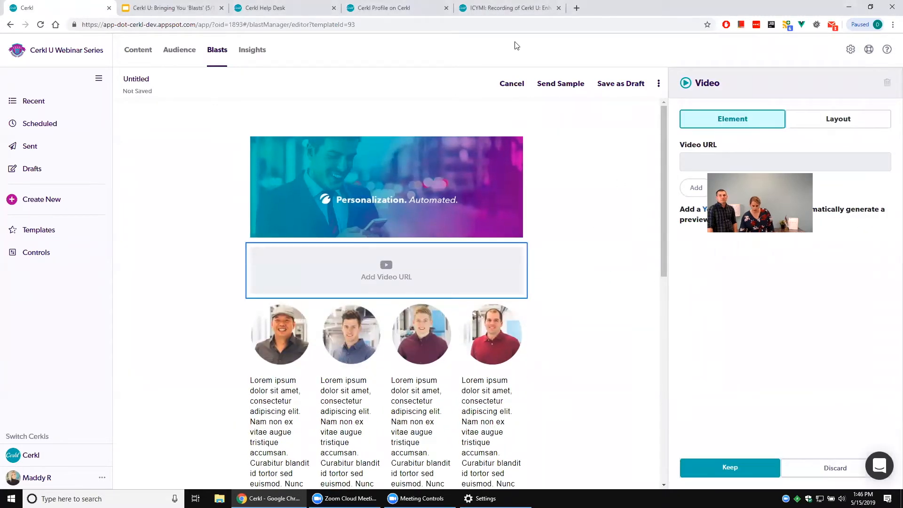
left_click(513, 8)
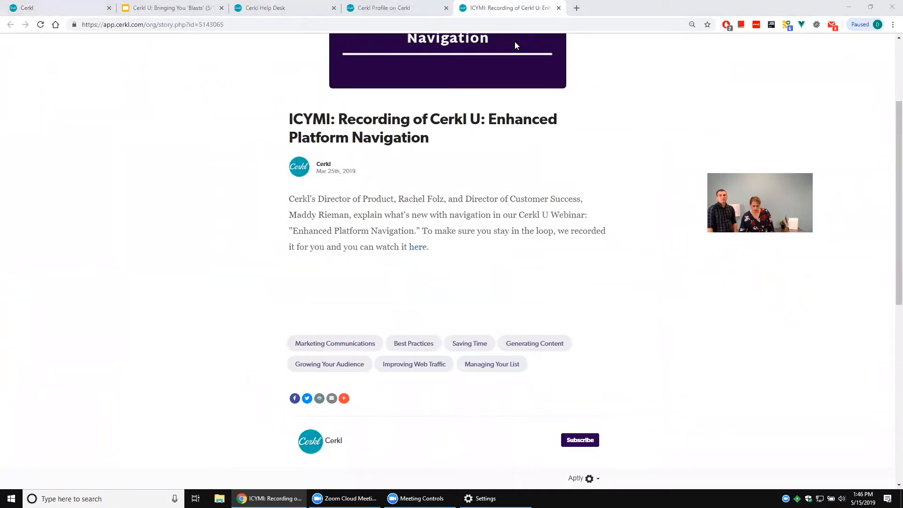
left_click(418, 247)
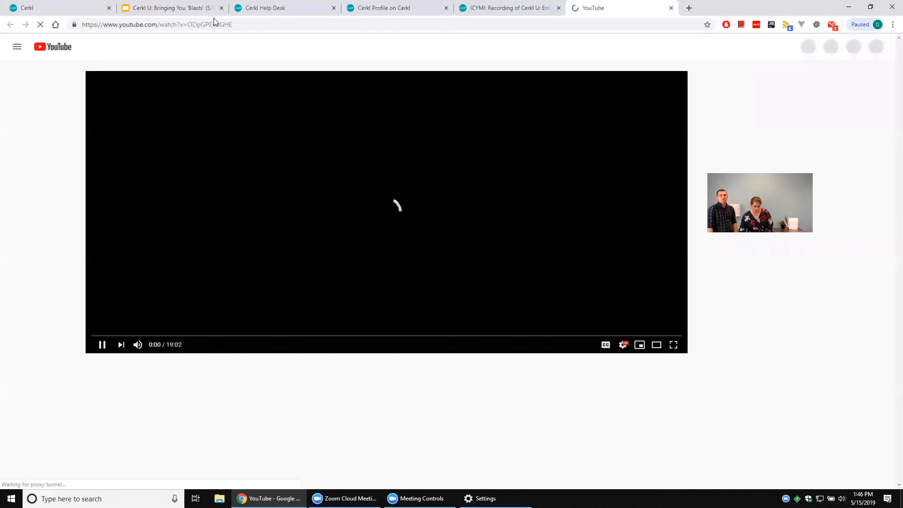
left_click(214, 25)
right_click(215, 25)
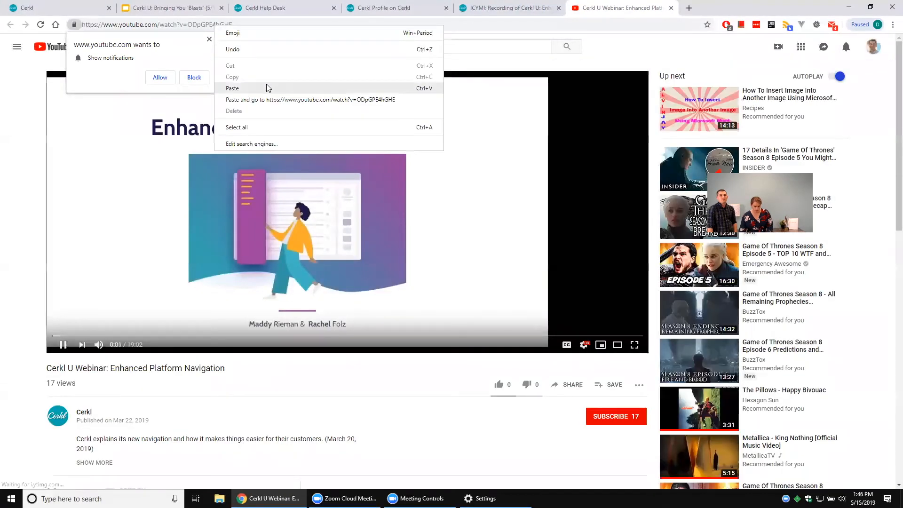
left_click(195, 25)
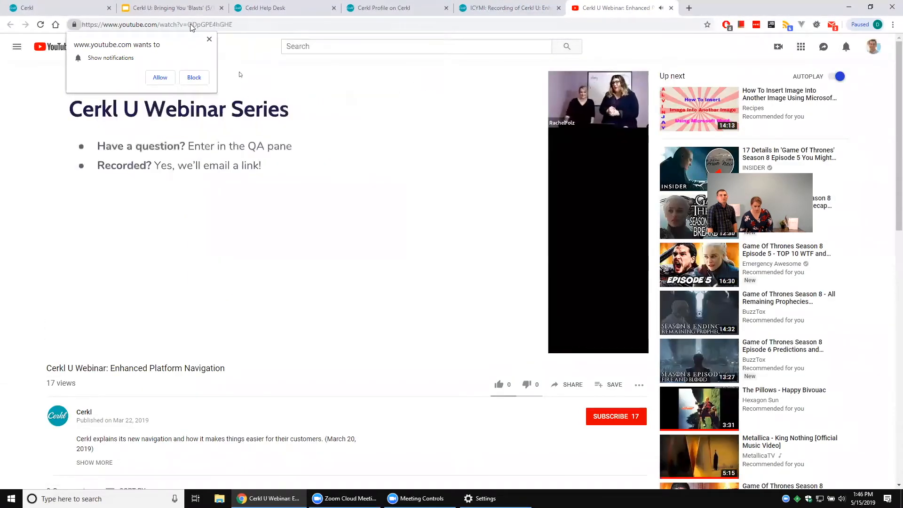
left_click(196, 25)
right_click(194, 26)
left_click(231, 76)
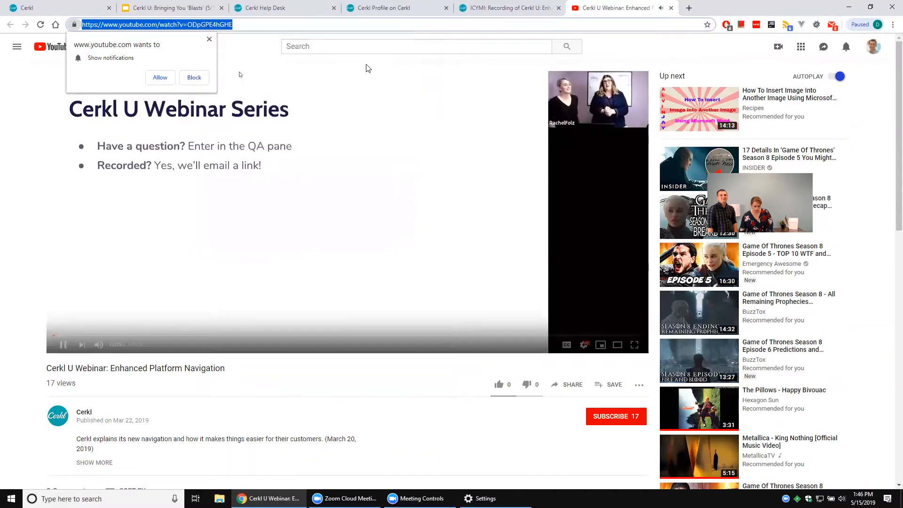
Close the YouTube page, return to the blast editor and paste the copied address as the video's URL.
left_click(671, 7)
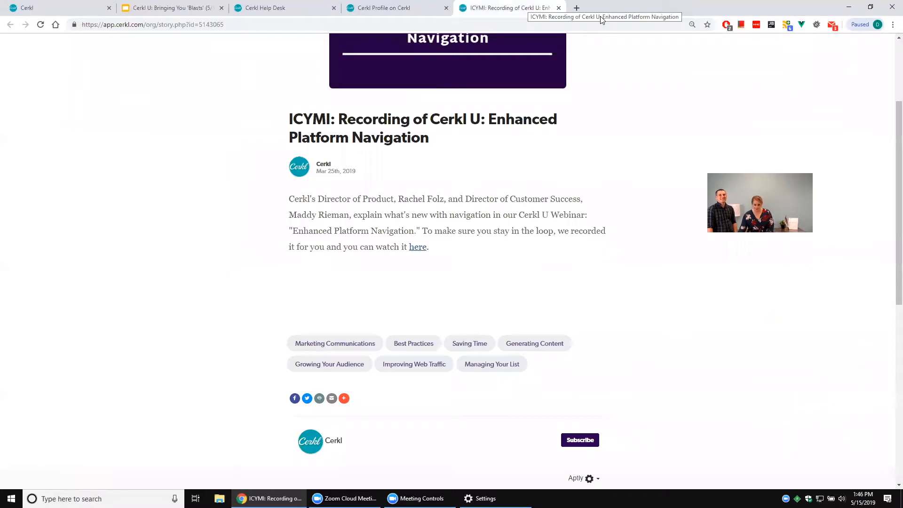
left_click(58, 6)
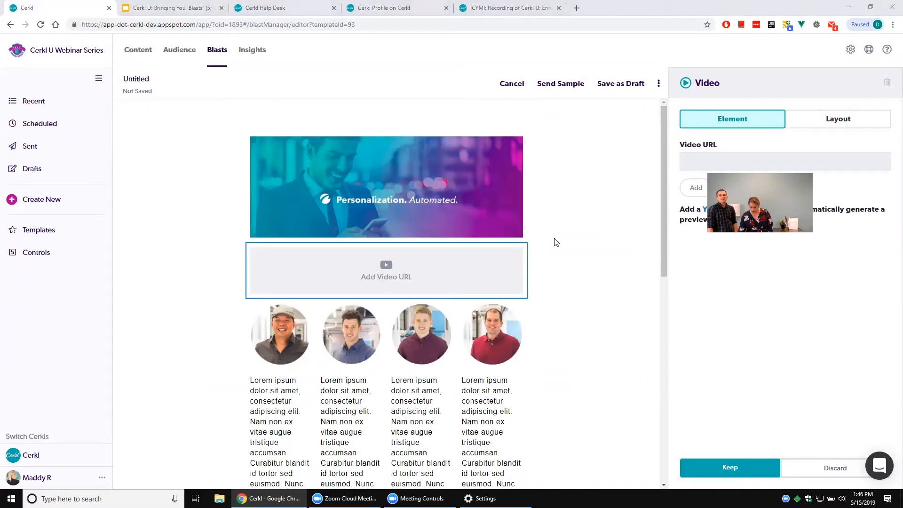
right_click(703, 162)
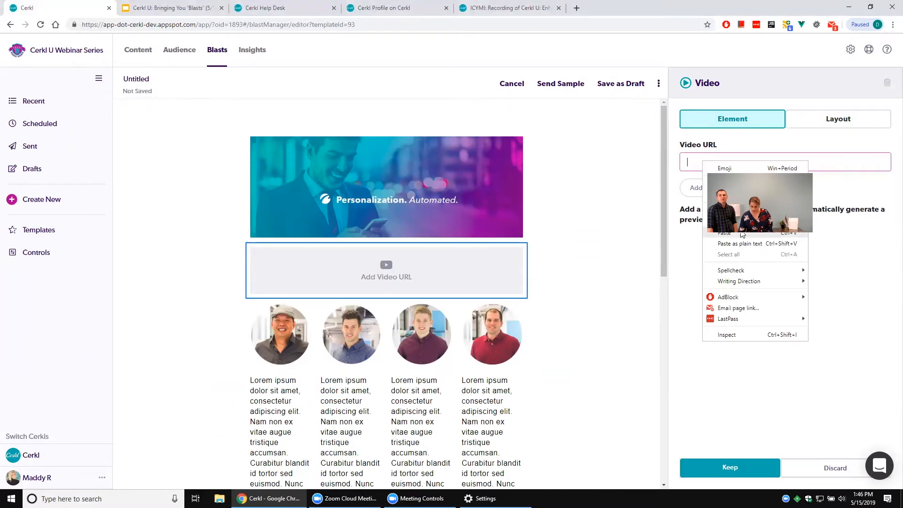
left_click(742, 235)
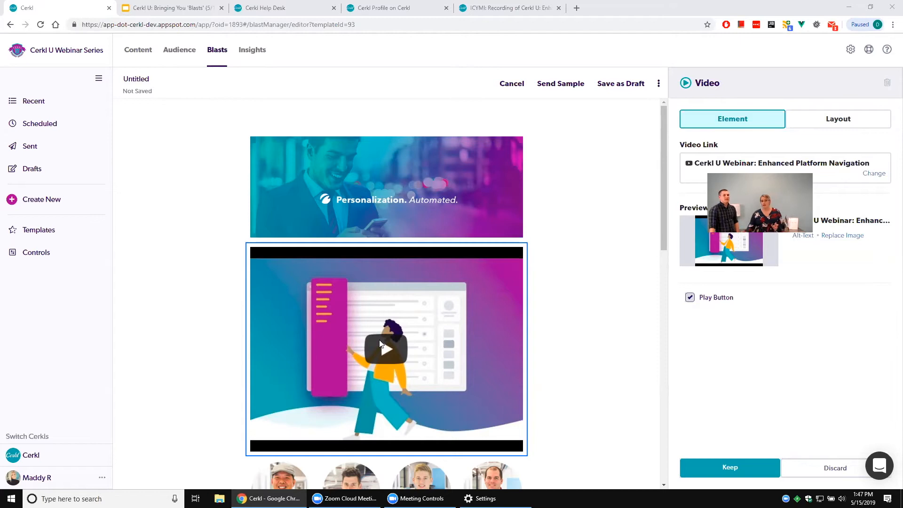
Set the background color of the video's container to black (#000000).
left_click(811, 124)
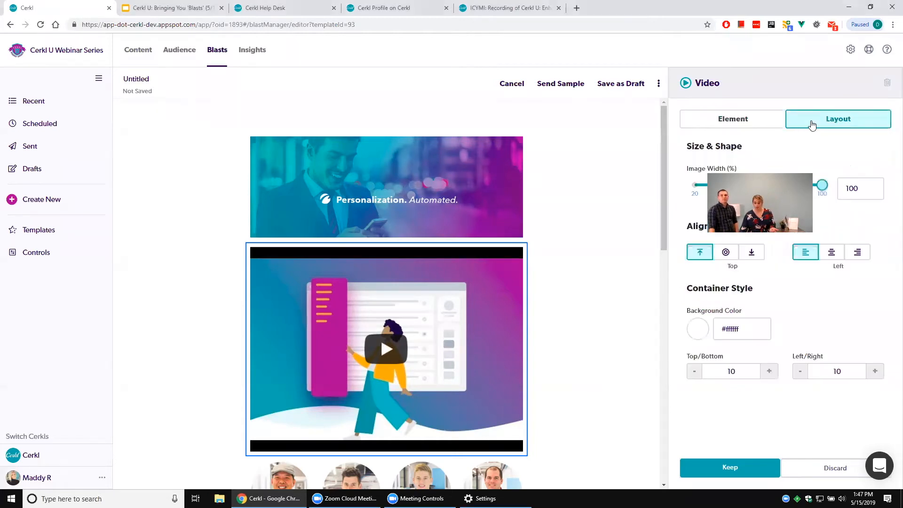
left_click(699, 332)
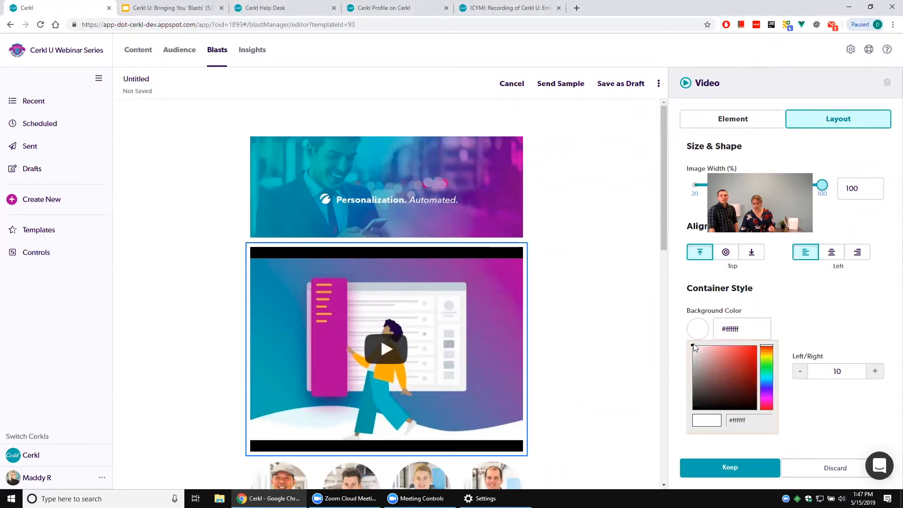
left_click_drag(692, 346, 792, 455)
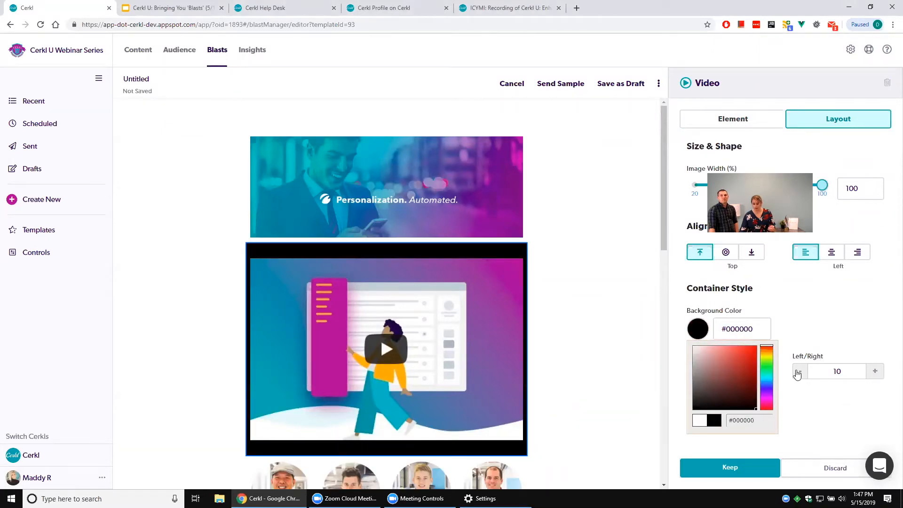
Set the video container's left/right padding to 30 and leave the video's settings.
left_click(798, 371)
left_click(798, 371)
left_click(875, 372)
left_click(877, 374)
left_click(877, 373)
left_click(876, 373)
left_click(877, 373)
left_click(875, 373)
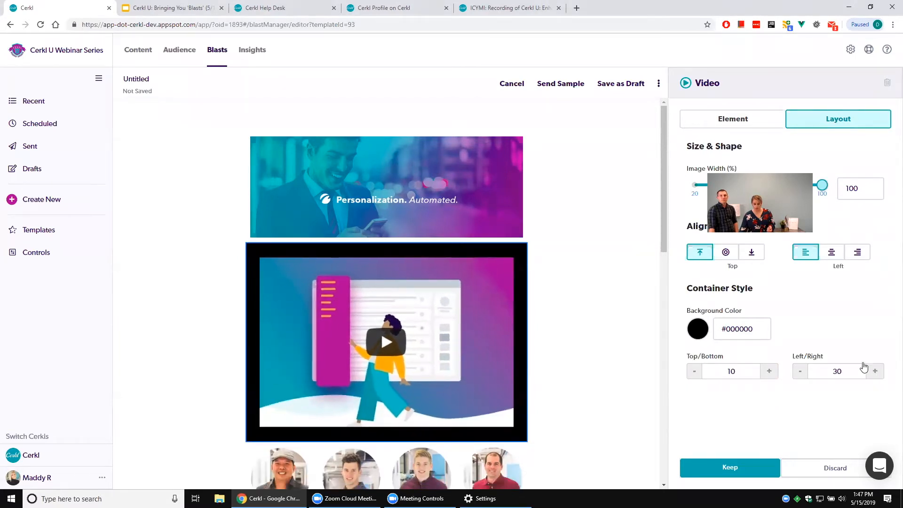
left_click(570, 170)
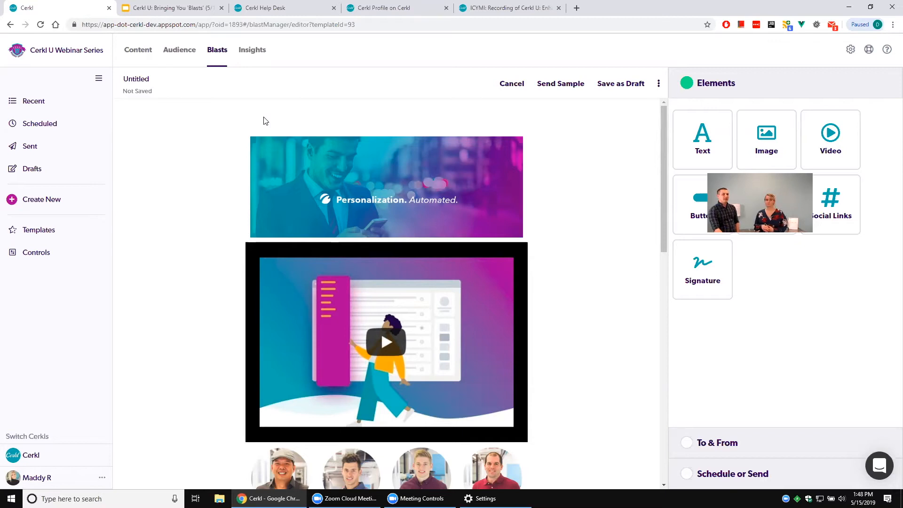
Add an Image element below the four text columns, upload quoc.png from the CerklU folder into it and keep it.
scroll(197, 405, "down", 2)
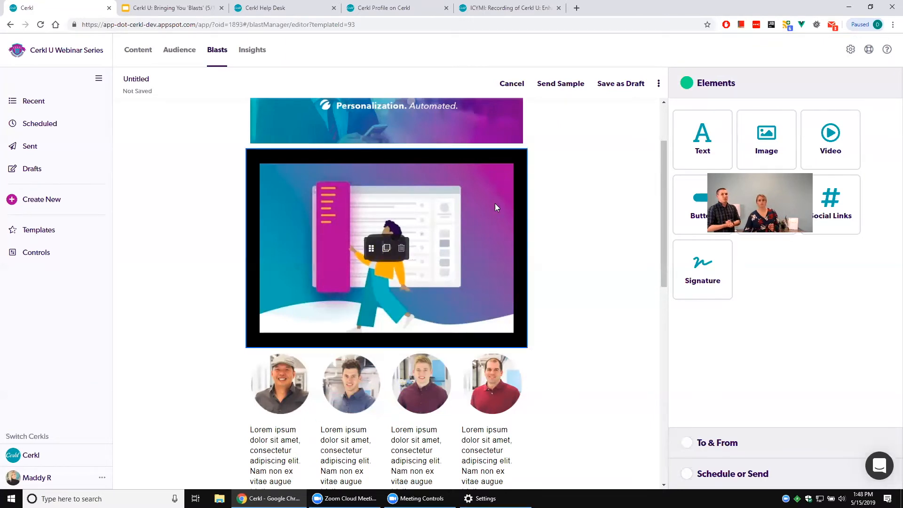
scroll(495, 207, "down", 15)
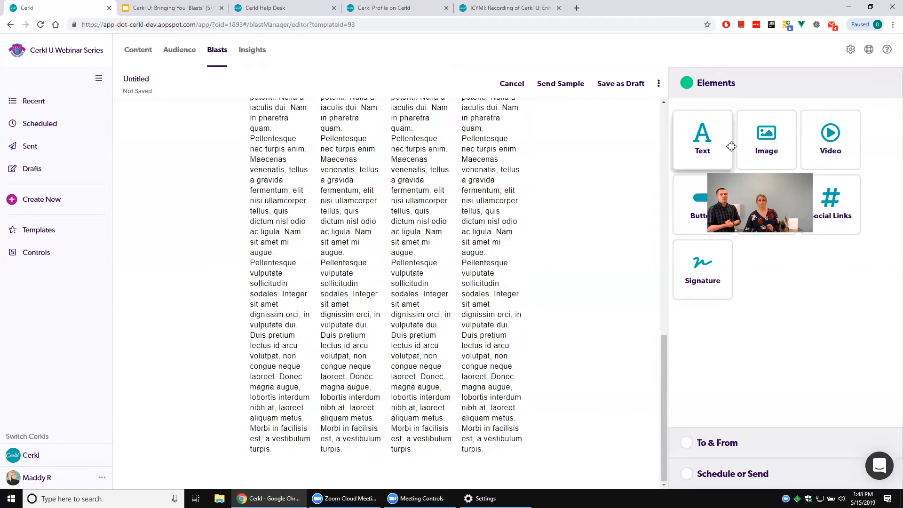
left_click_drag(767, 141, 360, 463)
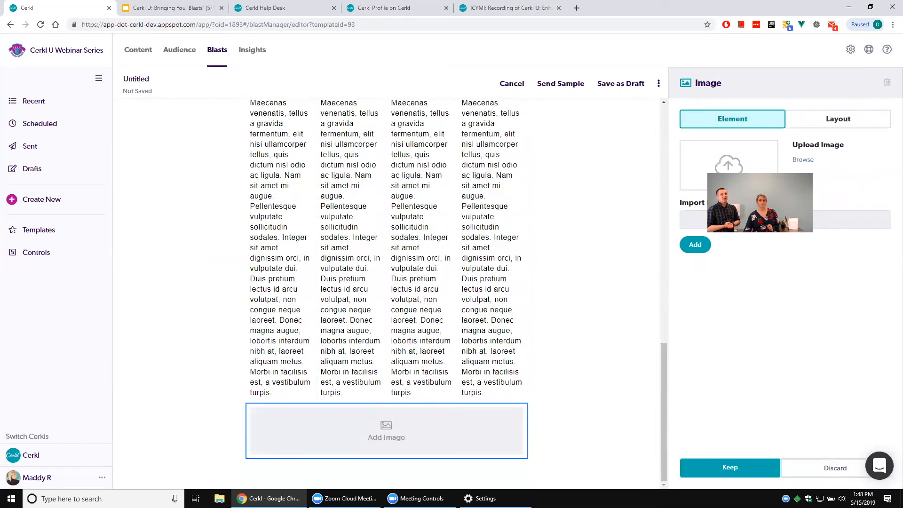
left_click(803, 160)
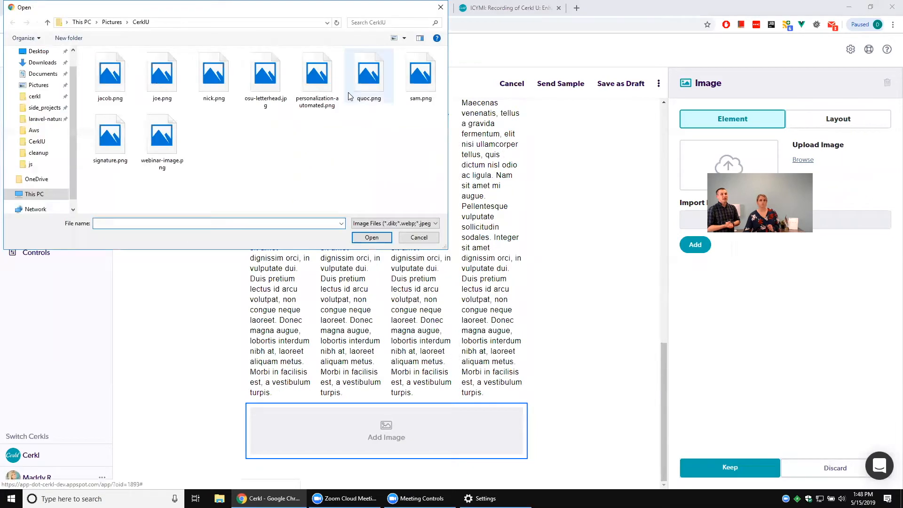
left_click(356, 79)
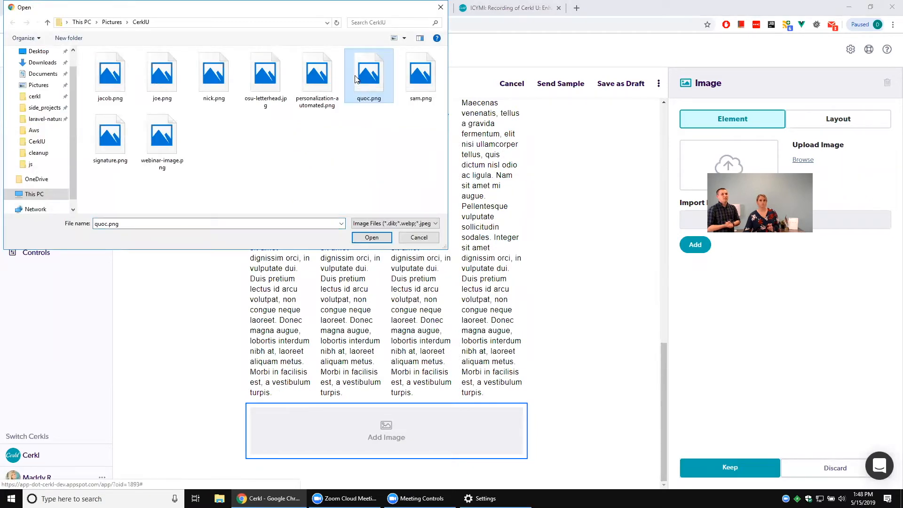
left_click(377, 238)
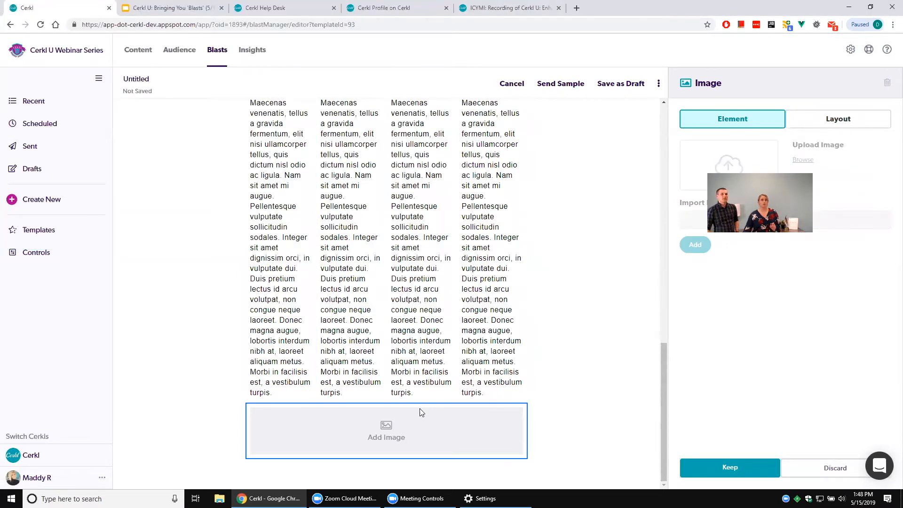
scroll(400, 432, "down", 1)
scroll(451, 393, "down", 2)
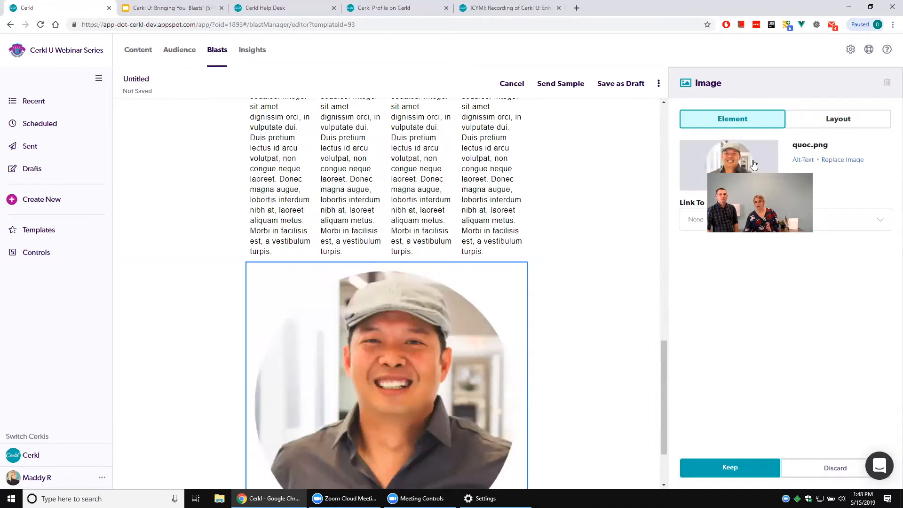
left_click(730, 467)
Place a Text element beside the new portrait image, delete its text from "Maecenas venenatis" to the end and keep it.
left_click_drag(702, 136, 532, 362)
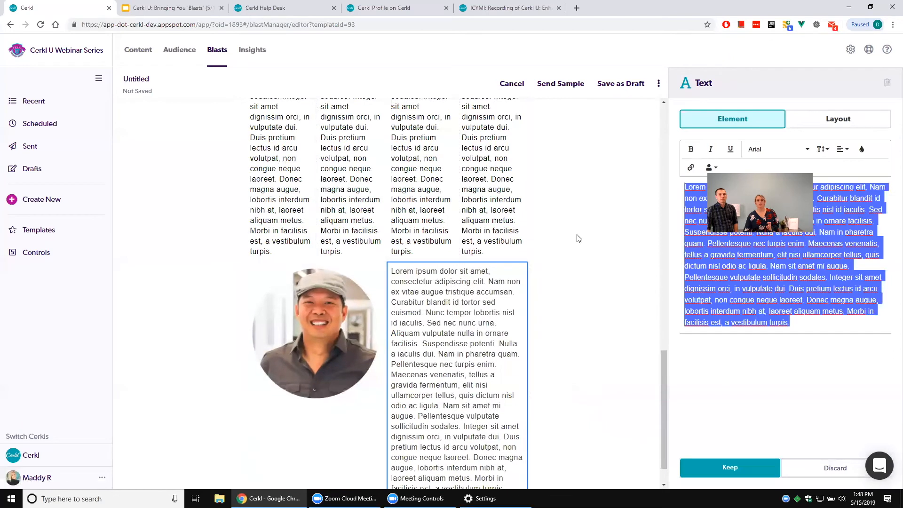
scroll(524, 315, "down", 1)
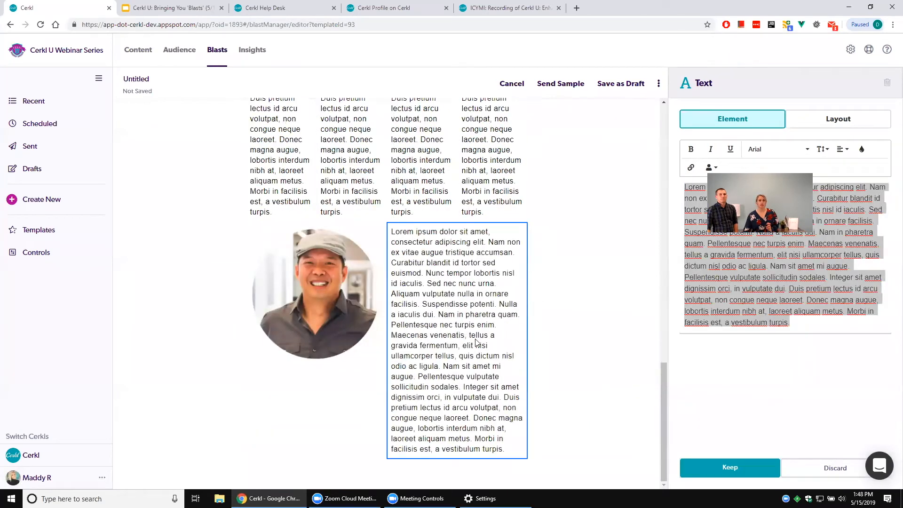
left_click(756, 300)
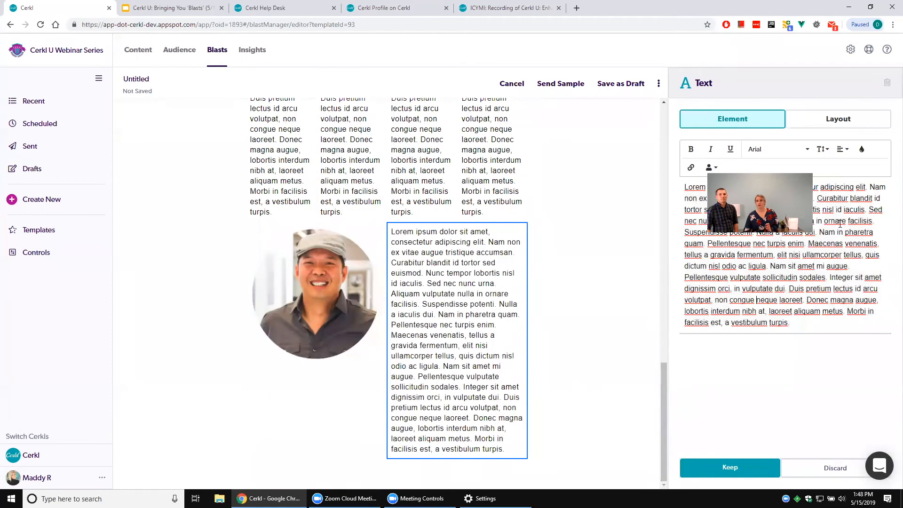
left_click_drag(807, 242, 835, 325)
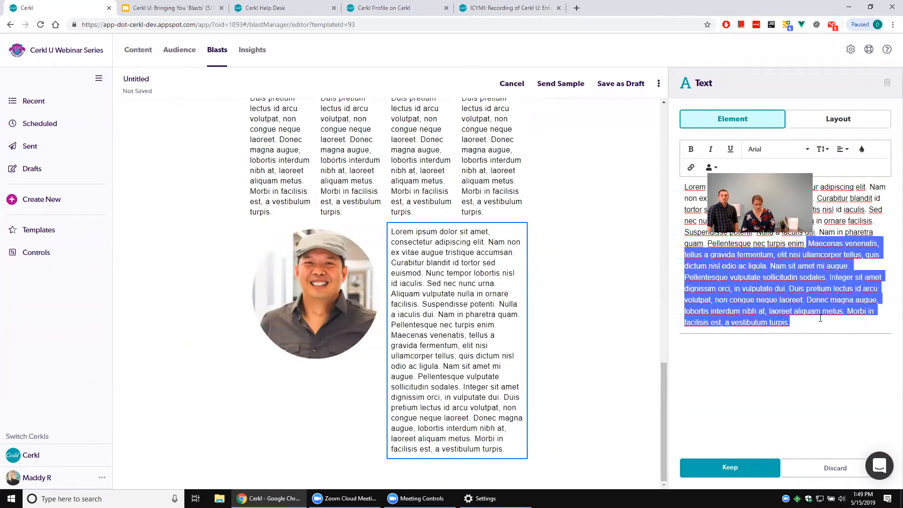
key("BackSpace")
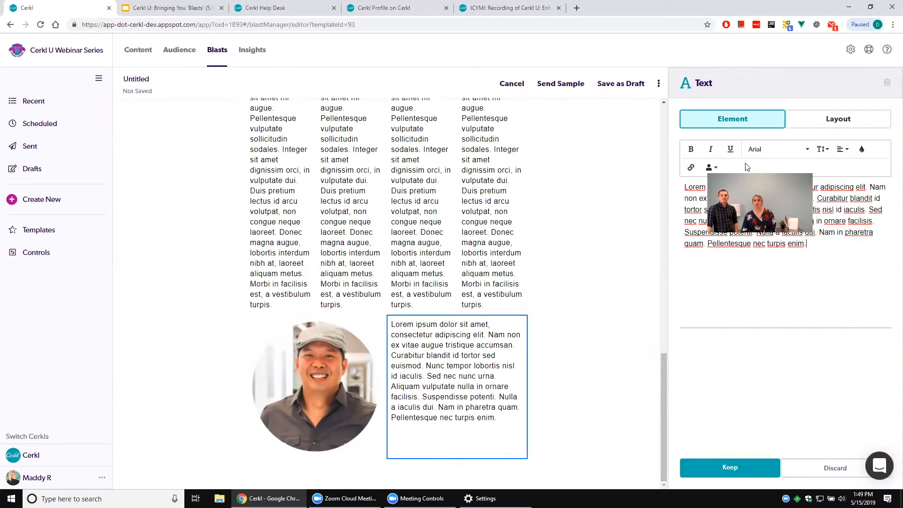
left_click(730, 467)
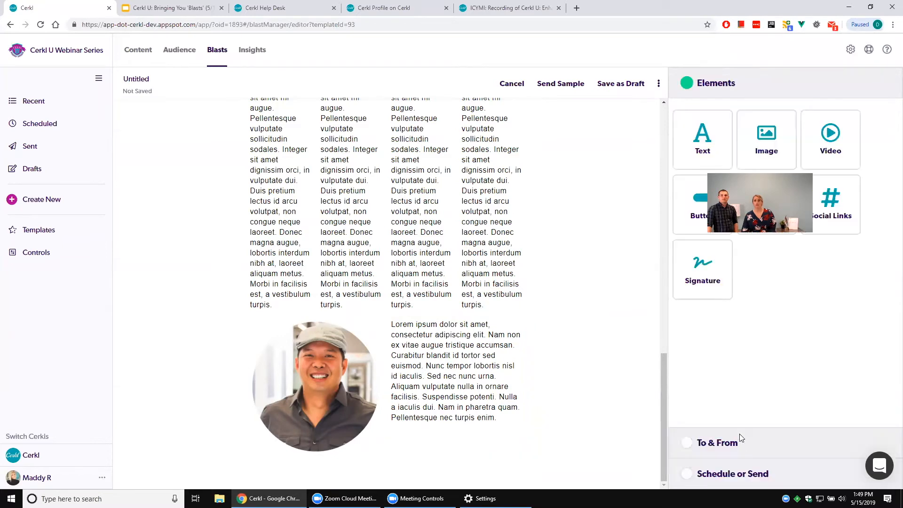
Add a full-width Text element below the portrait row and narrow the portrait's column to about a third of the row.
left_click_drag(703, 139, 438, 462)
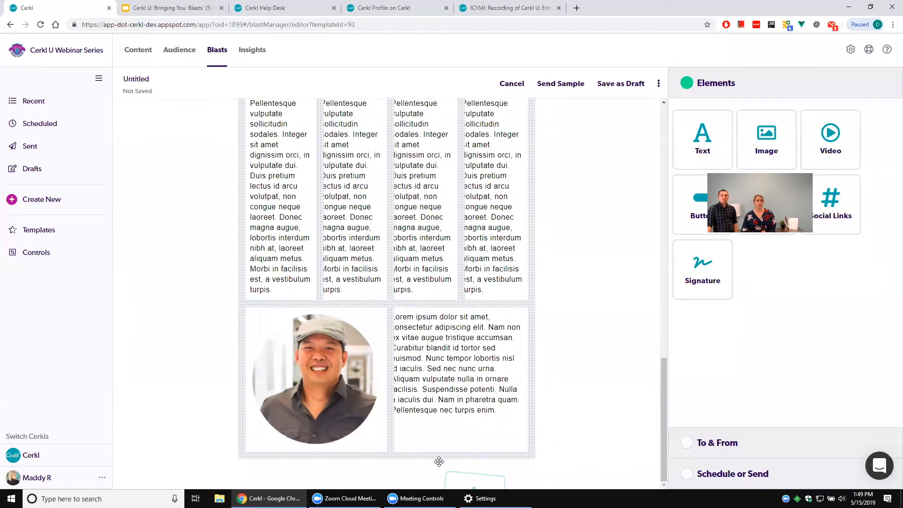
scroll(445, 377, "down", 1)
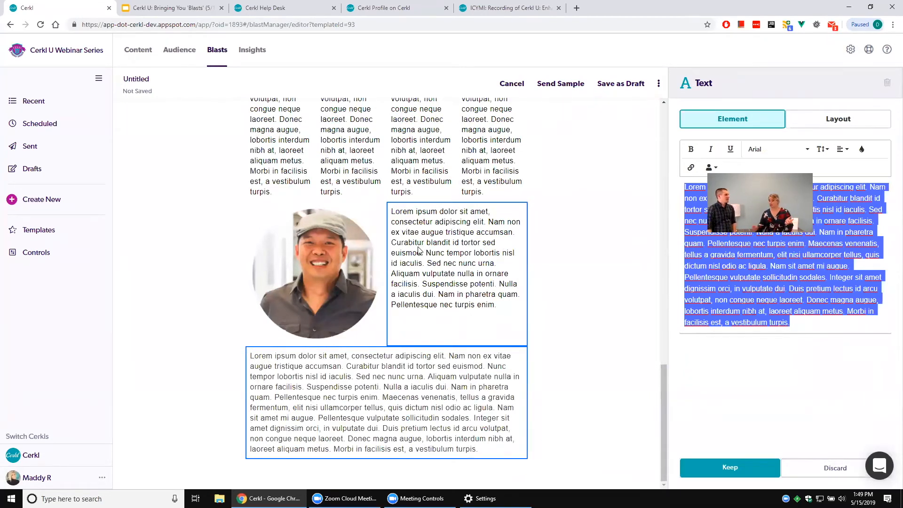
left_click(329, 284)
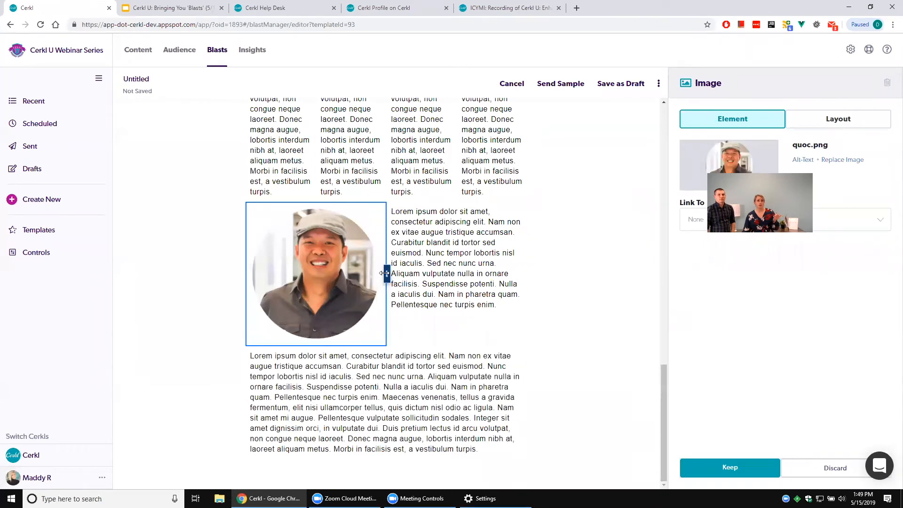
left_click_drag(384, 273, 339, 282)
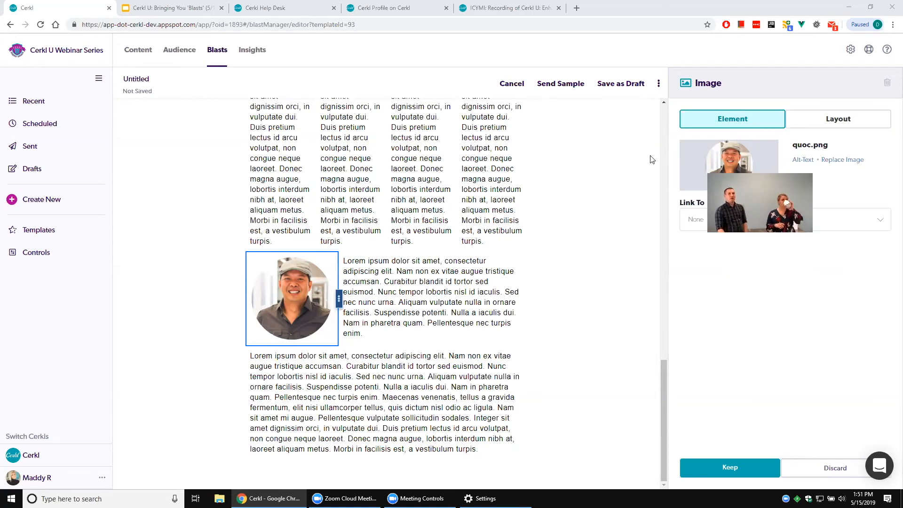
Create a new blast and open its HTML upload, cancelling without choosing a file.
left_click(658, 85)
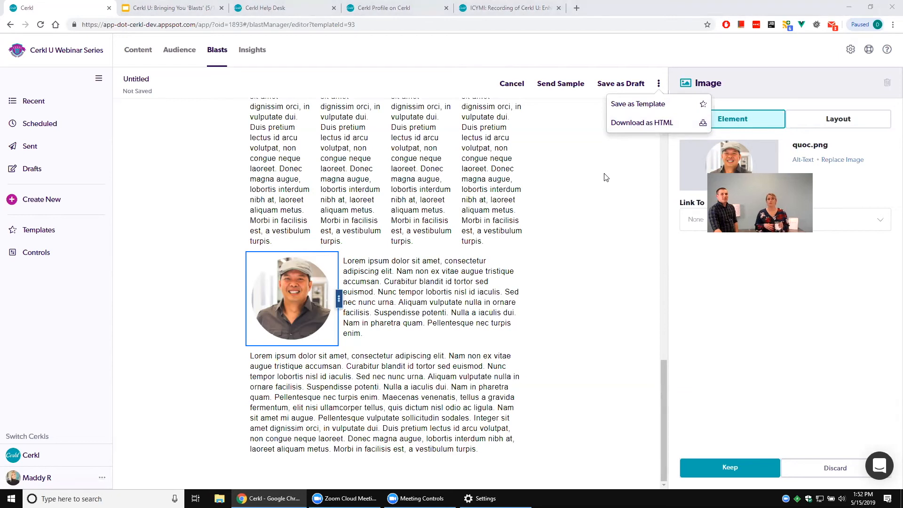
left_click(81, 201)
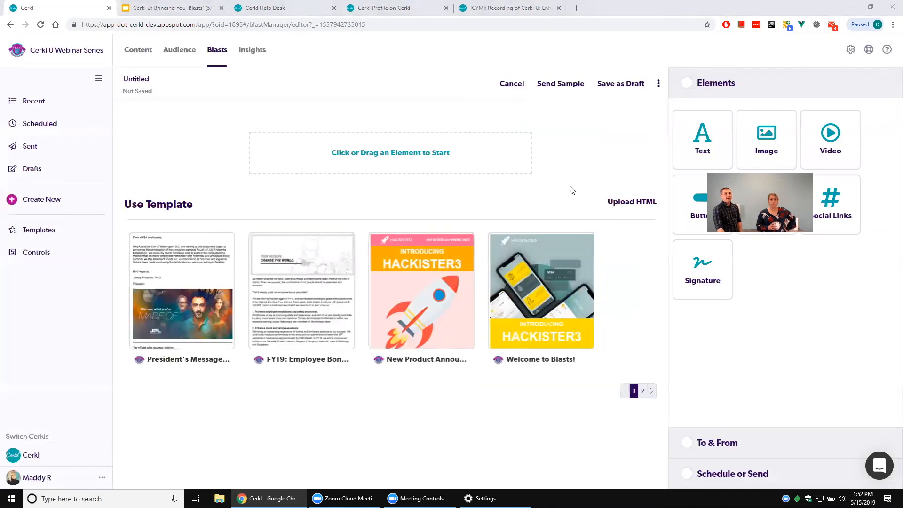
left_click(627, 207)
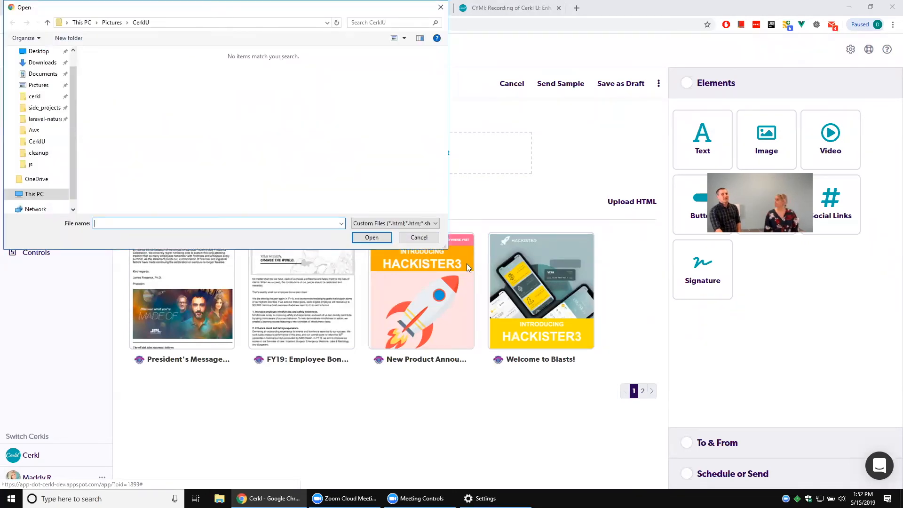
left_click(420, 239)
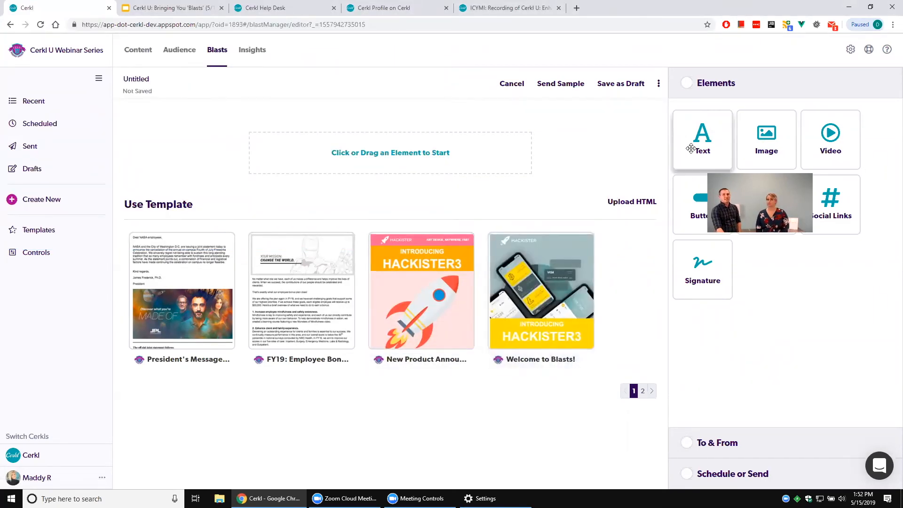
Review the new blast's To & From settings and its Schedule or Send options.
left_click(735, 442)
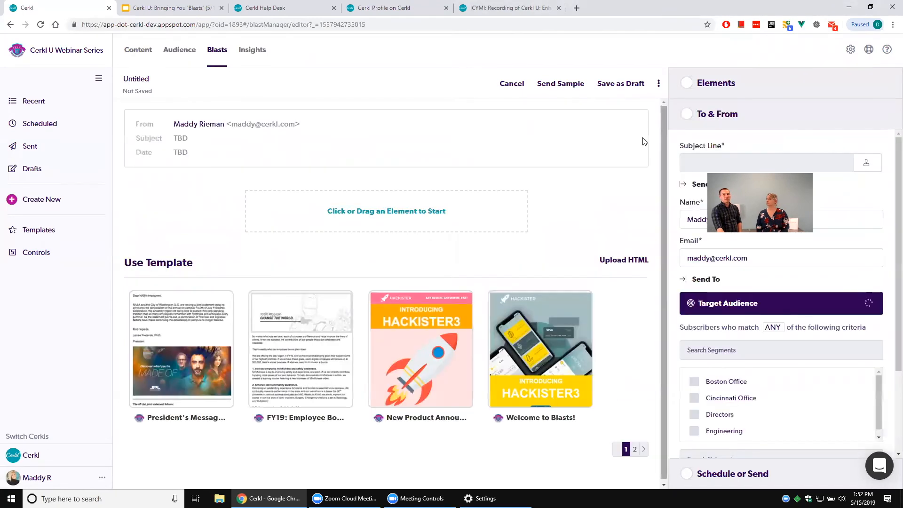
left_click(746, 475)
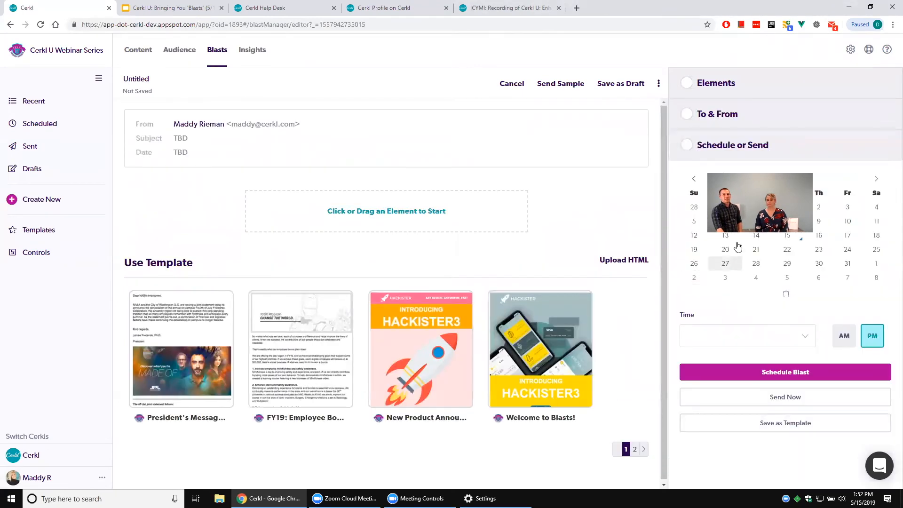